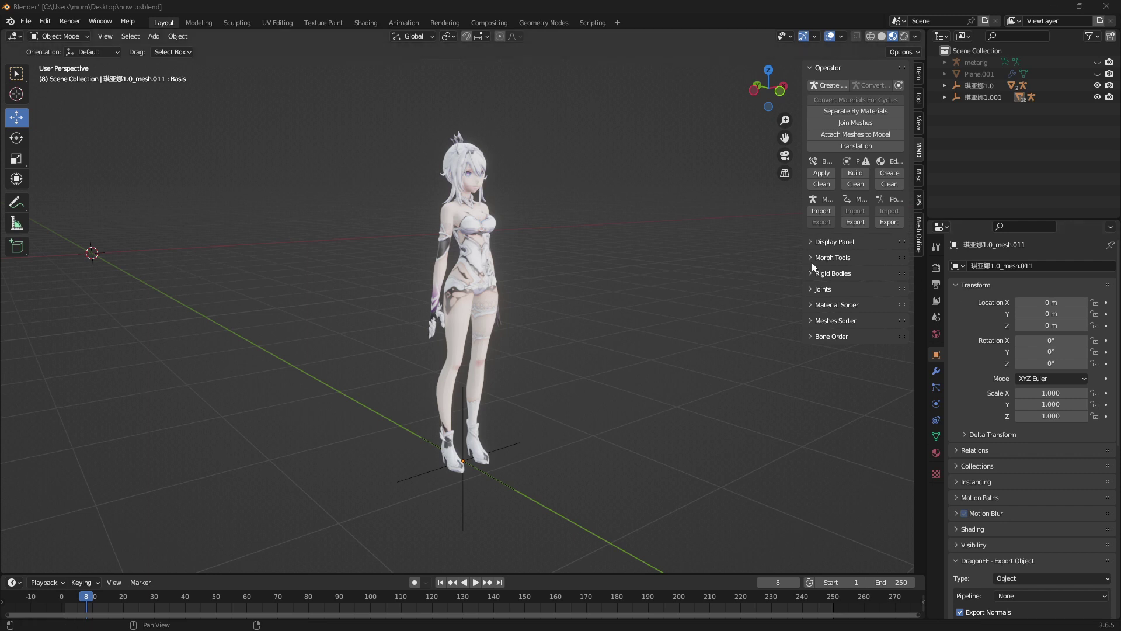
# Add a 2 m plane and slide it along Y to -17.367 m beside the character.
pyautogui.click(154, 36)
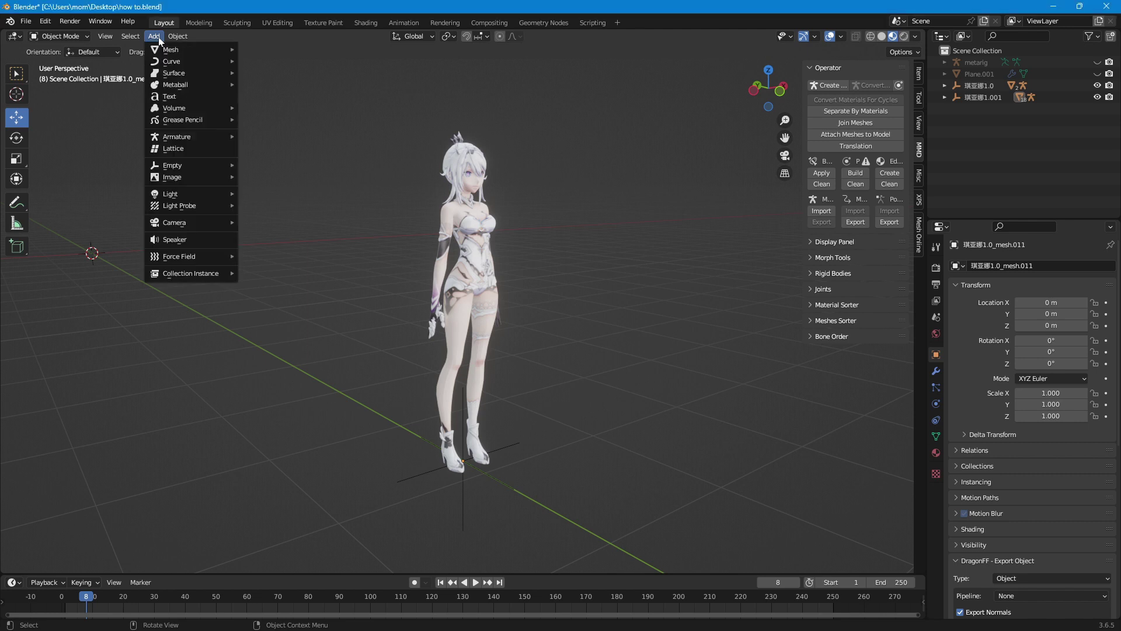
pyautogui.moveTo(185, 50)
pyautogui.click(277, 51)
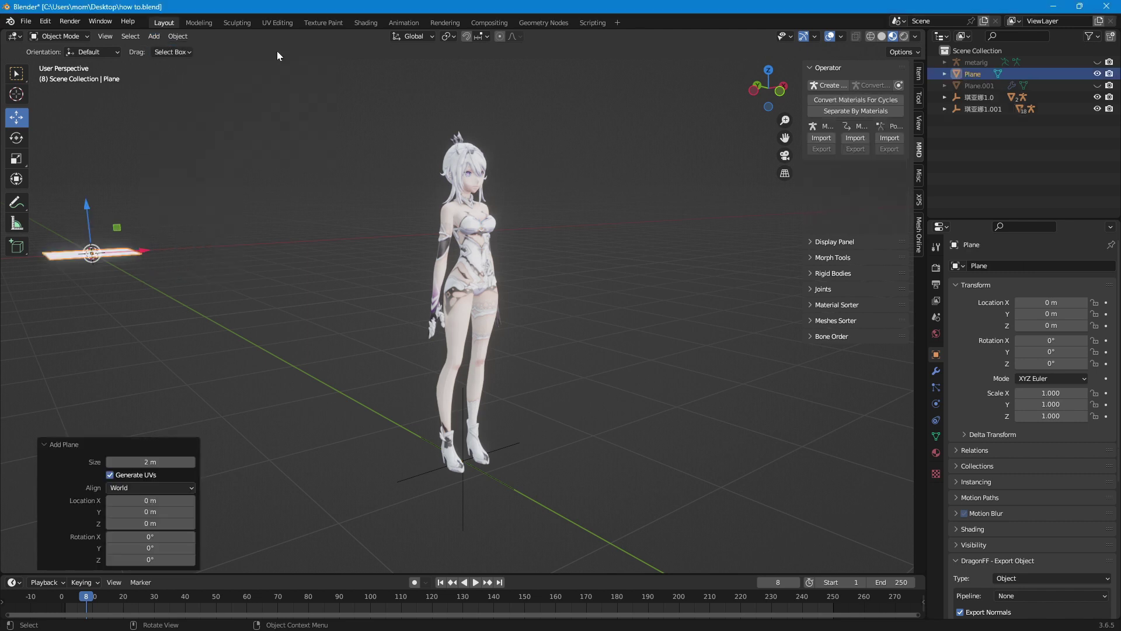
pyautogui.moveTo(369, 297)
pyautogui.mouseDown(button='middle')
pyautogui.moveTo(384, 293)
pyautogui.moveTo(374, 292)
pyautogui.mouseUp(button='middle')
pyautogui.moveTo(40, 284); pyautogui.dragTo(536, 260)
# In Edit Mode, subdivide the plane's mesh with 100 cuts.
pyautogui.click(57, 36)
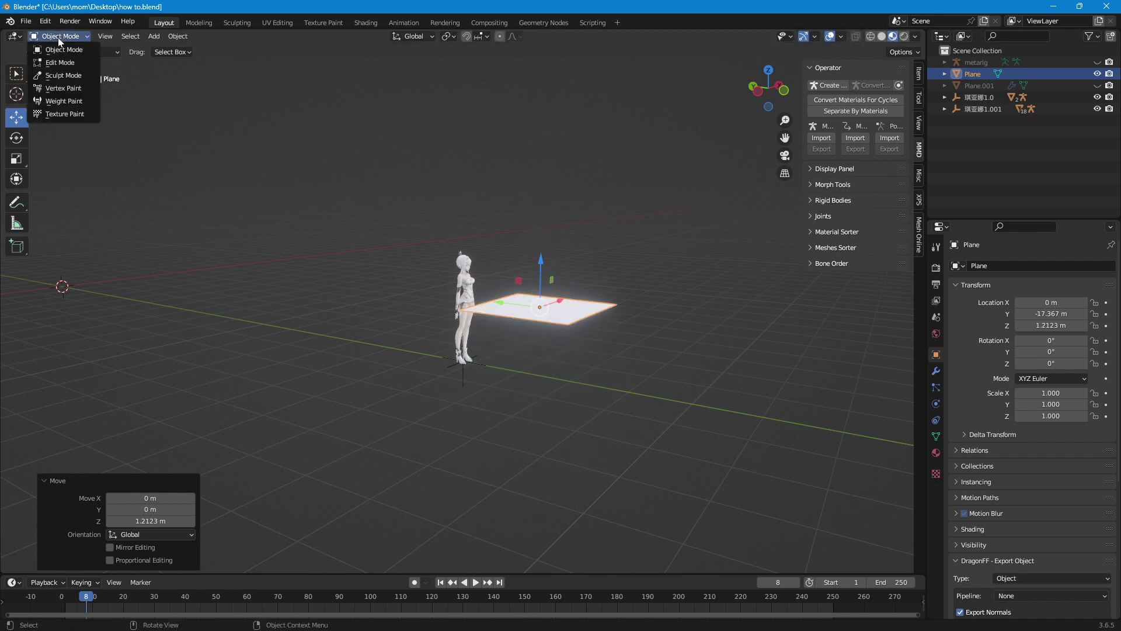
pyautogui.click(61, 62)
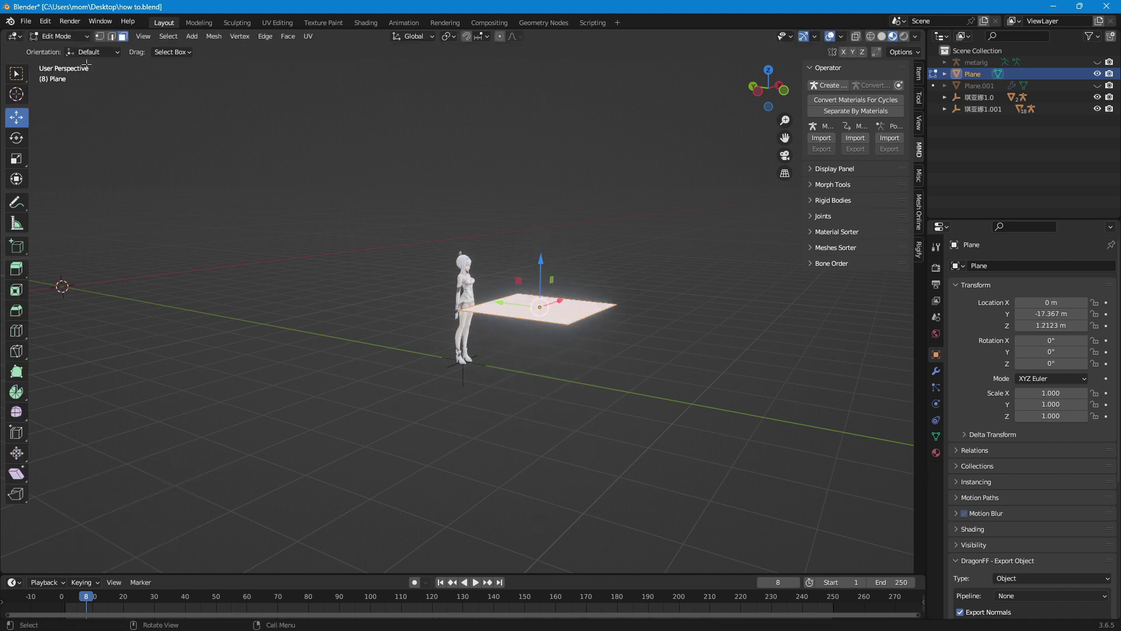
pyautogui.click(268, 37)
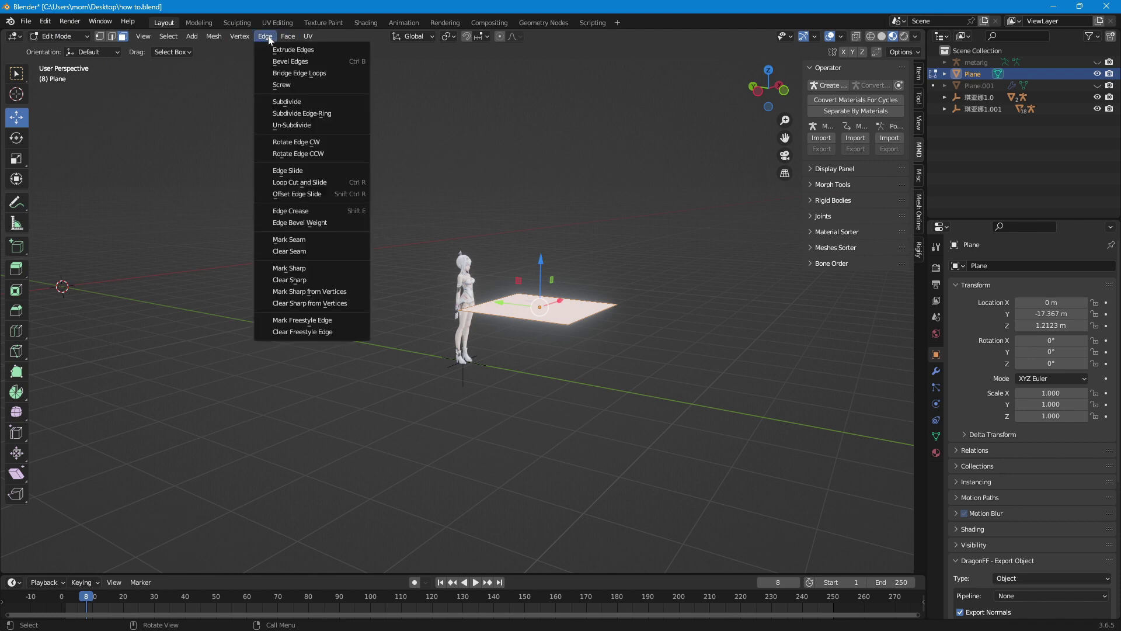
pyautogui.click(308, 102)
pyautogui.click(119, 482)
pyautogui.write('1')
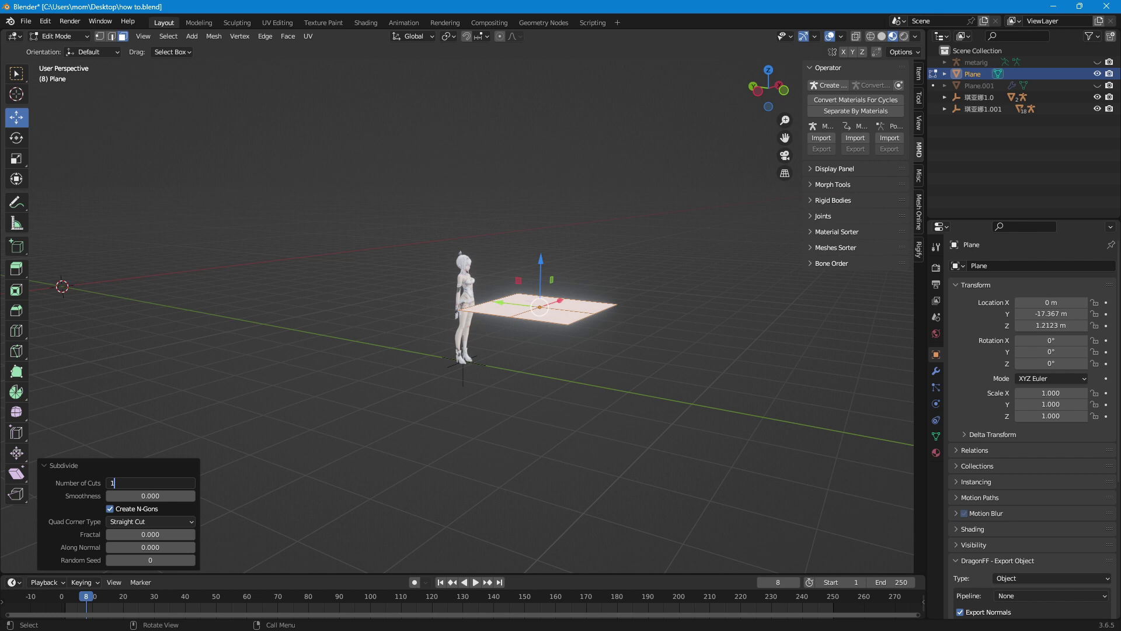
pyautogui.write('00')
pyautogui.press('Return')
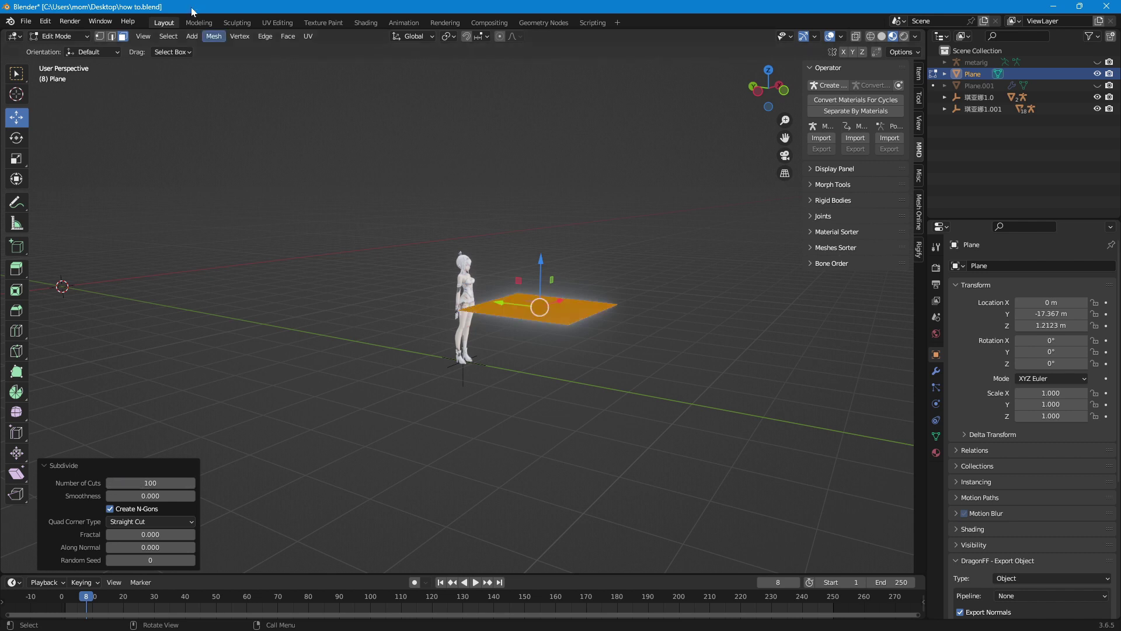
# Subdivide the plane's mesh again with 3 cuts.
pyautogui.click(265, 37)
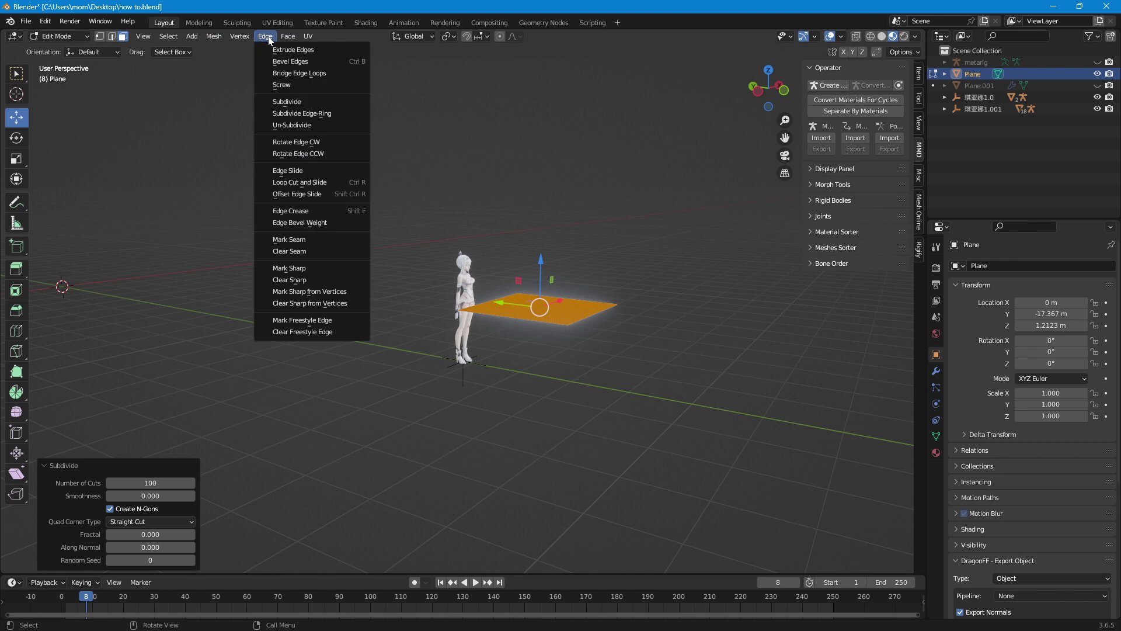
pyautogui.click(294, 108)
pyautogui.click(150, 482)
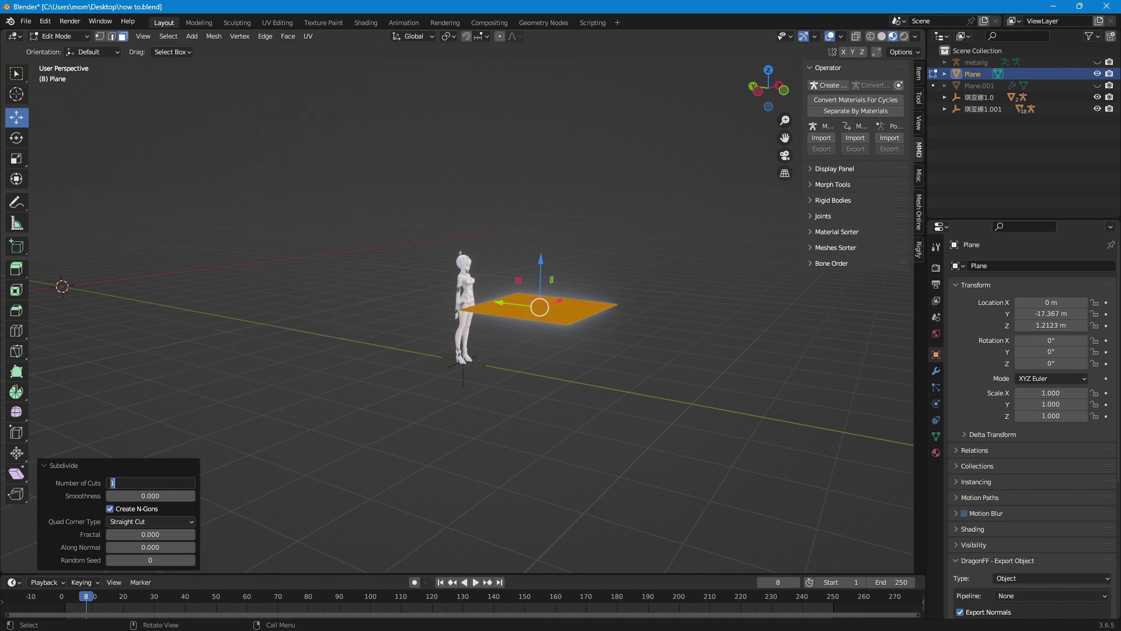
pyautogui.write('3')
pyautogui.press('Return')
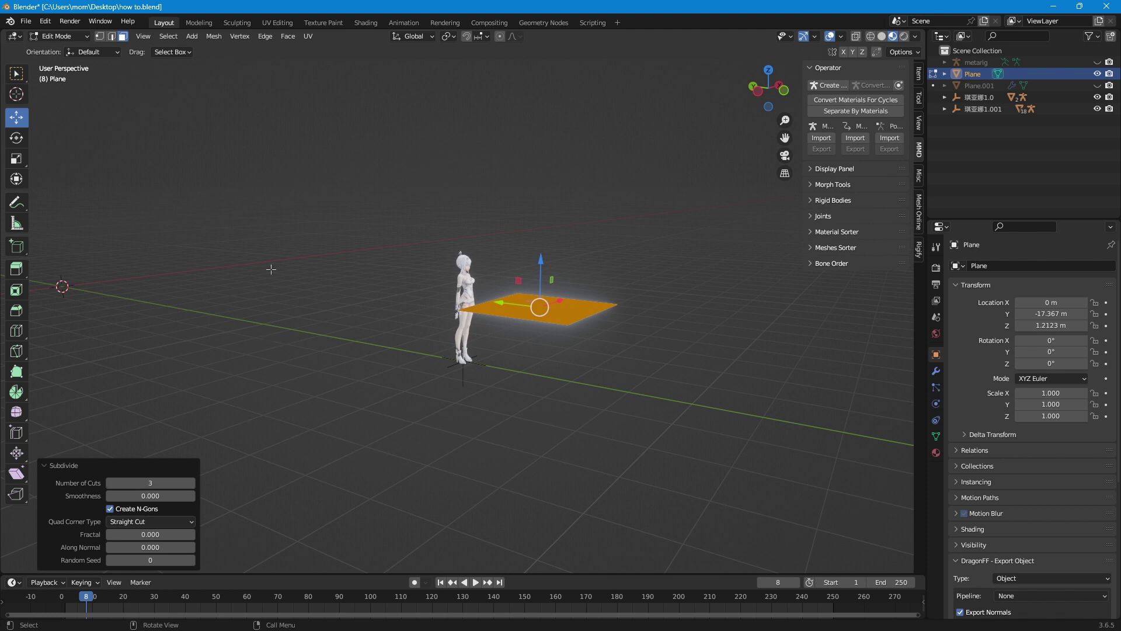
# Deselect the mesh, pick the Rotate tool and switch back to Object Mode.
pyautogui.click(271, 269)
pyautogui.moveTo(271, 270); pyautogui.dragTo(434, 326, button='middle')
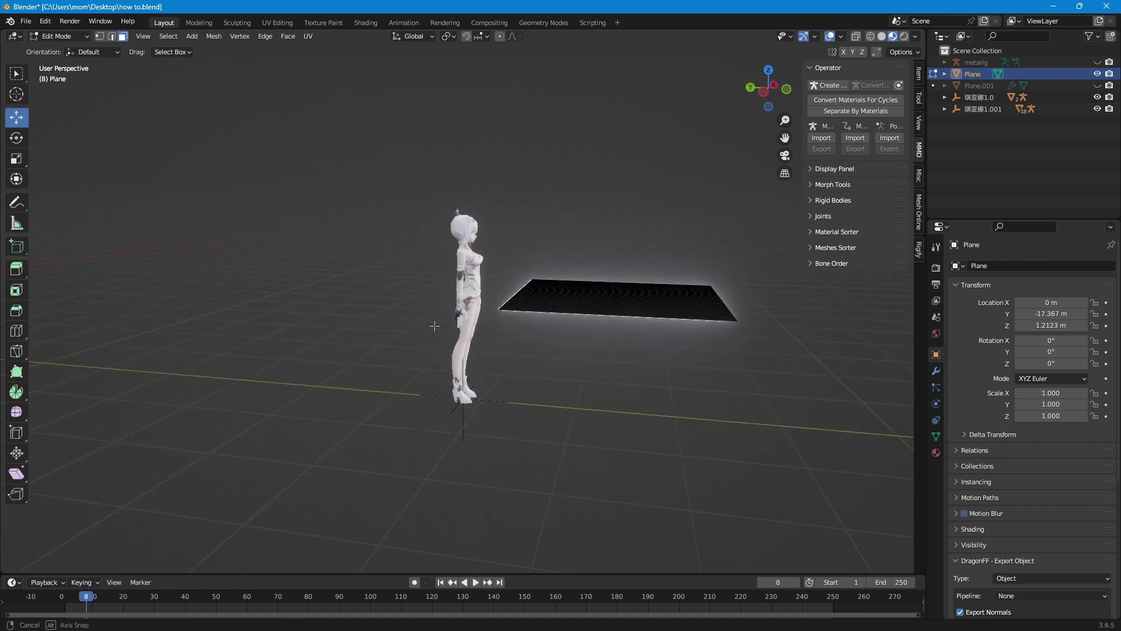
pyautogui.scroll(3, 434, 326)
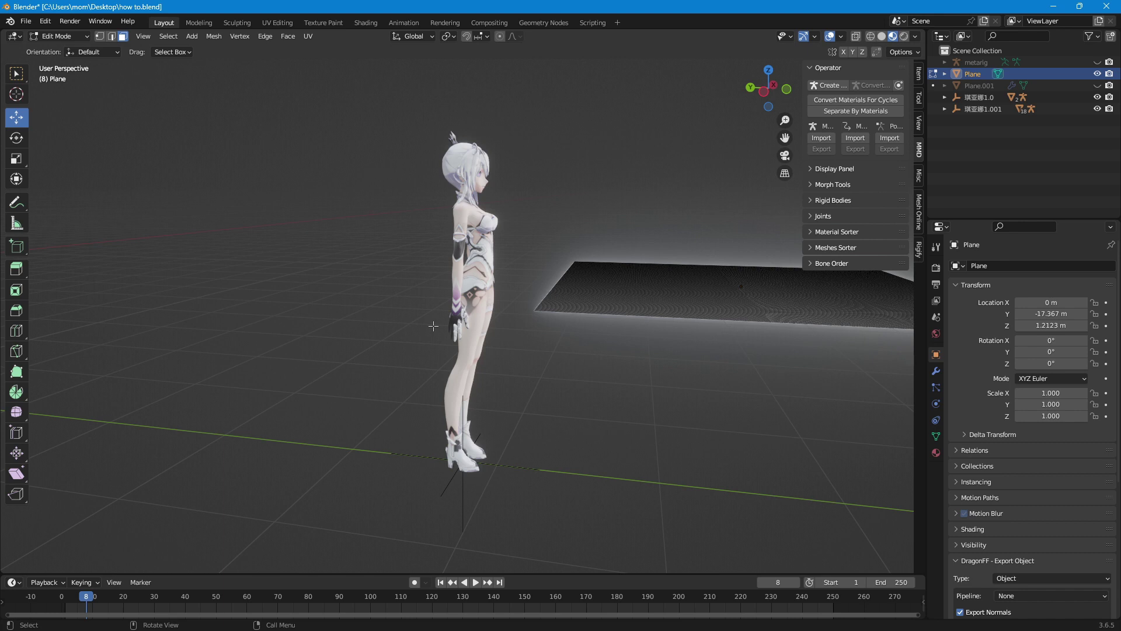
pyautogui.scroll(-2, 442, 185)
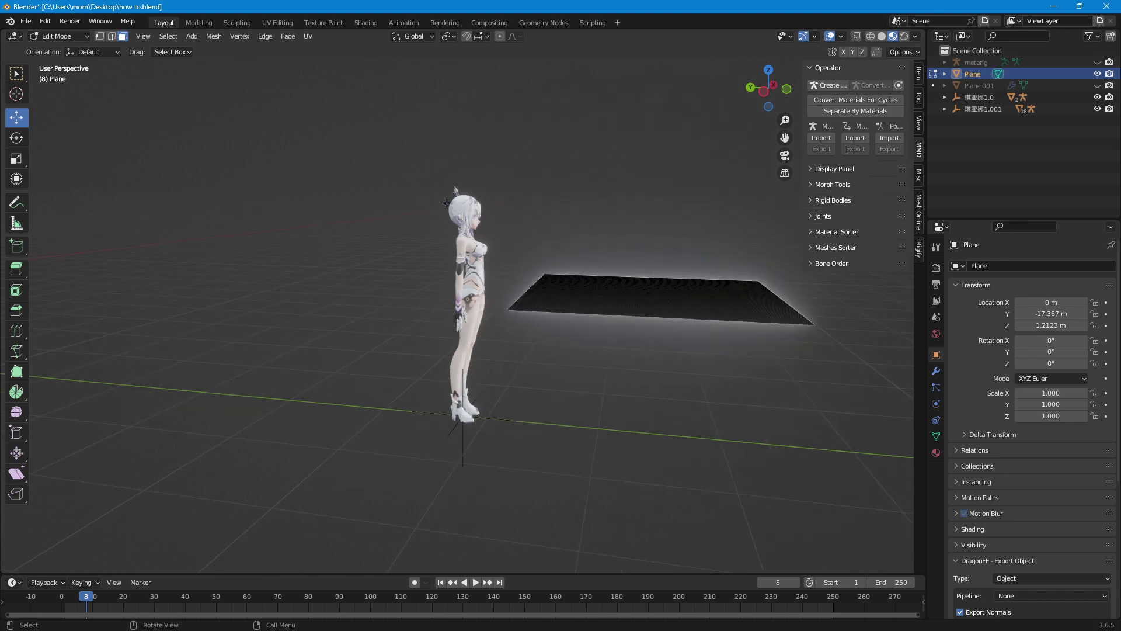
pyautogui.click(20, 142)
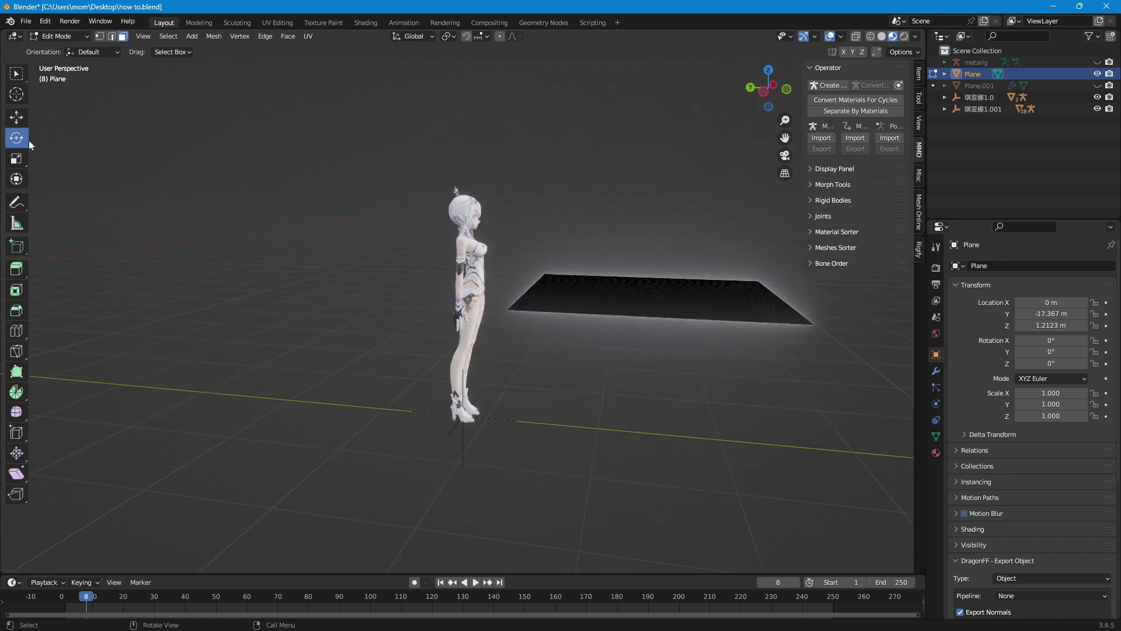
pyautogui.click(75, 36)
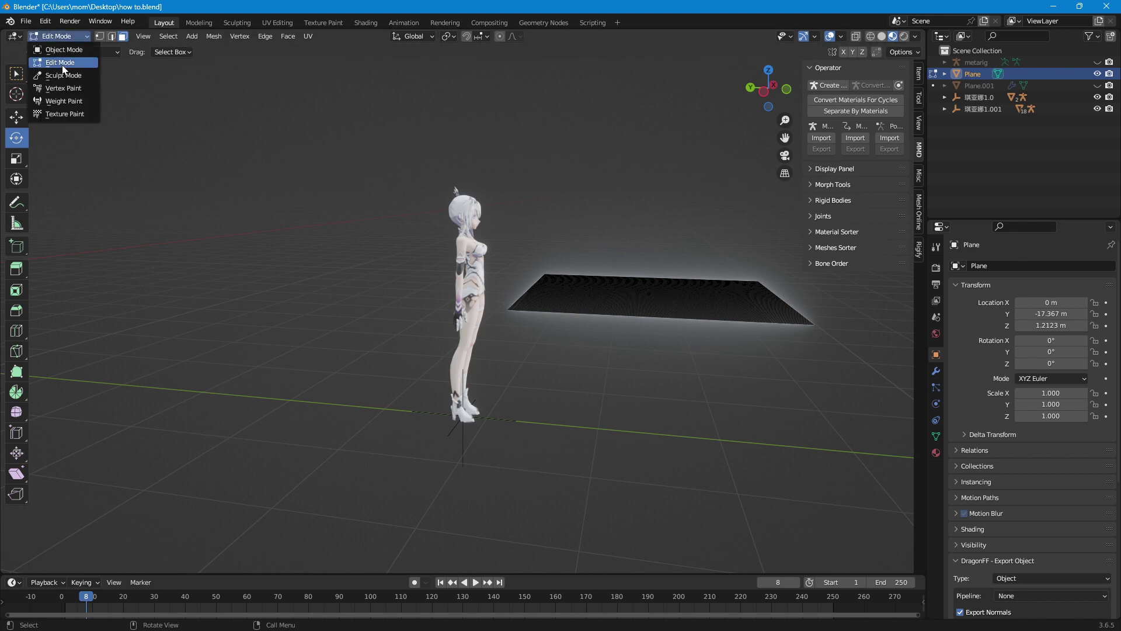
pyautogui.click(61, 54)
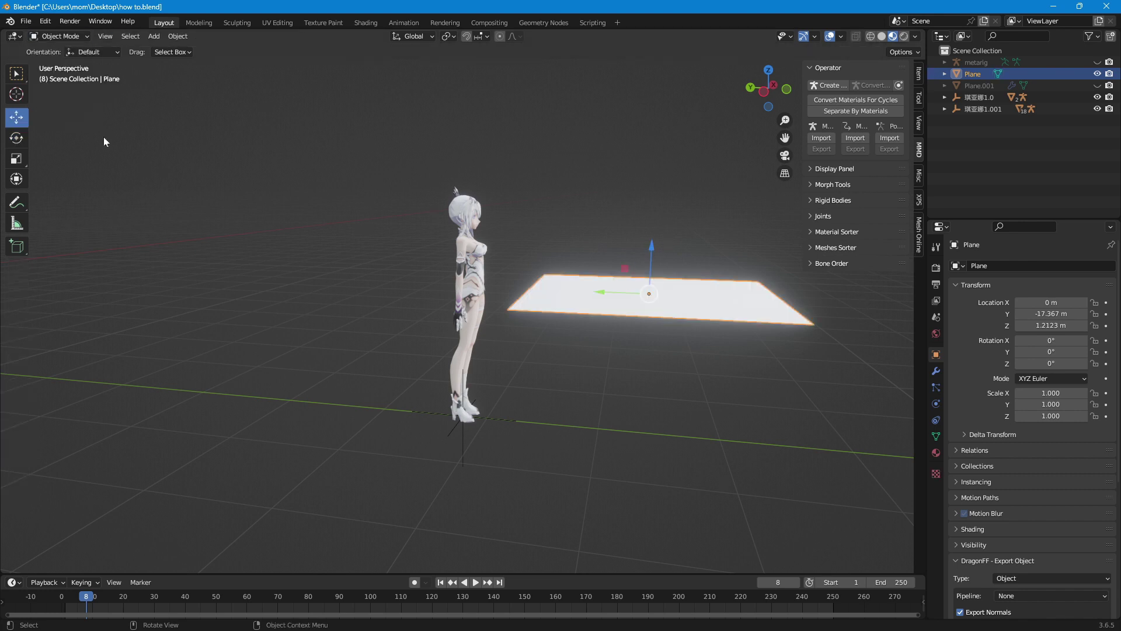
# Rotate the plane roughly upright around the X axis with the Rotate tool.
pyautogui.click(16, 138)
pyautogui.moveTo(659, 250); pyautogui.dragTo(684, 299)
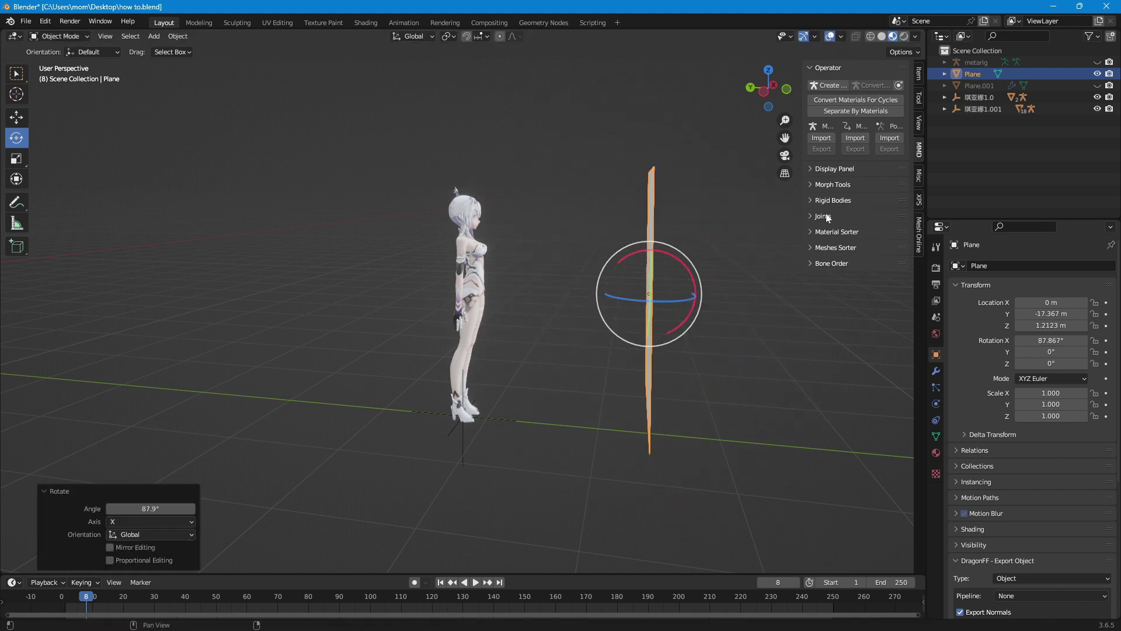
pyautogui.click(918, 98)
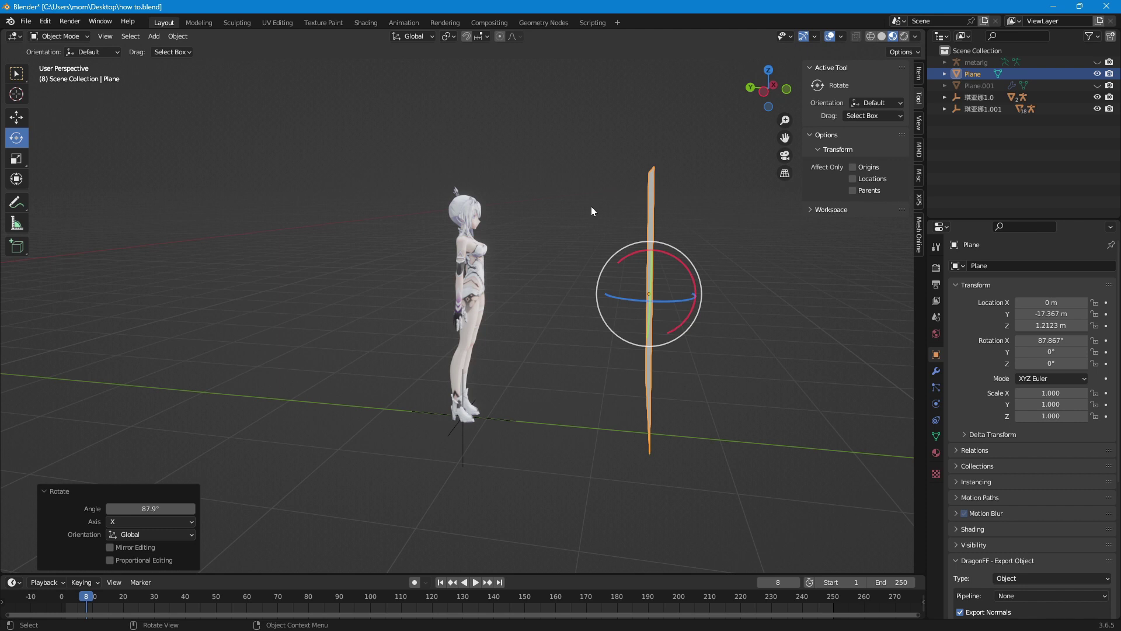
pyautogui.moveTo(591, 205); pyautogui.dragTo(608, 207, button='middle')
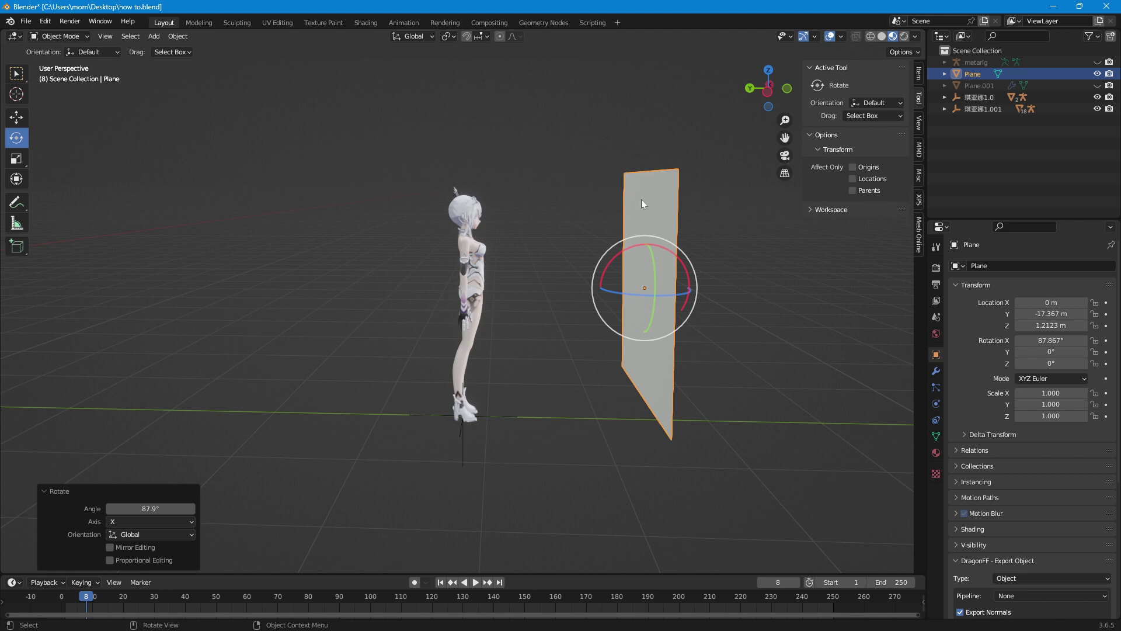
# Set the plane's X rotation to exactly 90° in the sidebar.
pyautogui.click(919, 72)
pyautogui.click(879, 146)
pyautogui.write('90')
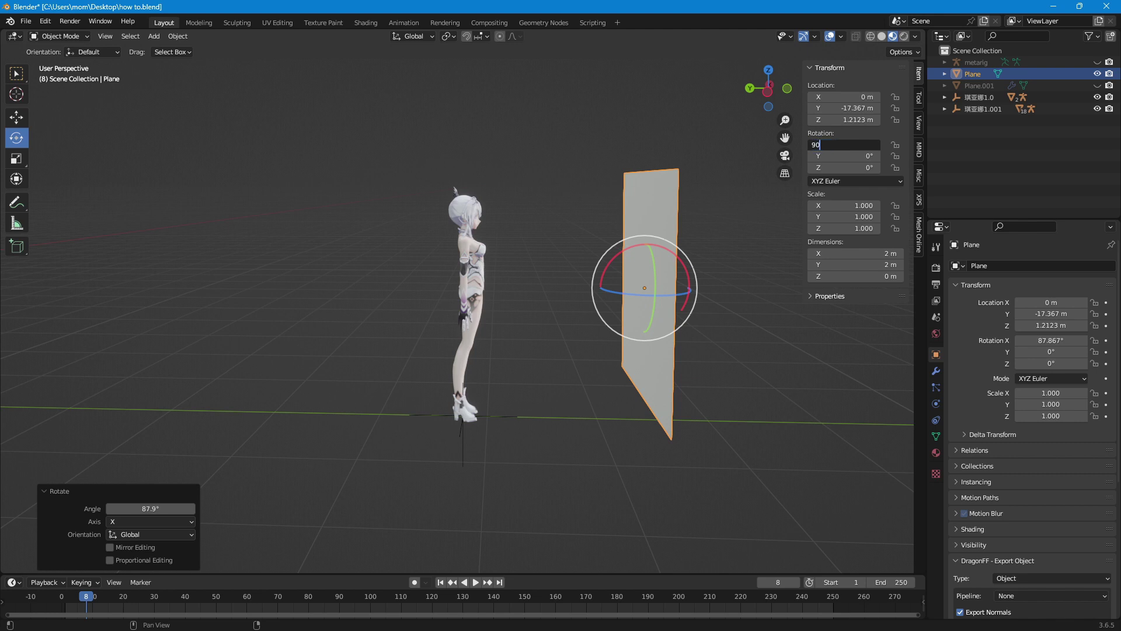
pyautogui.press('Return')
pyautogui.moveTo(536, 321); pyautogui.dragTo(527, 320, button='middle')
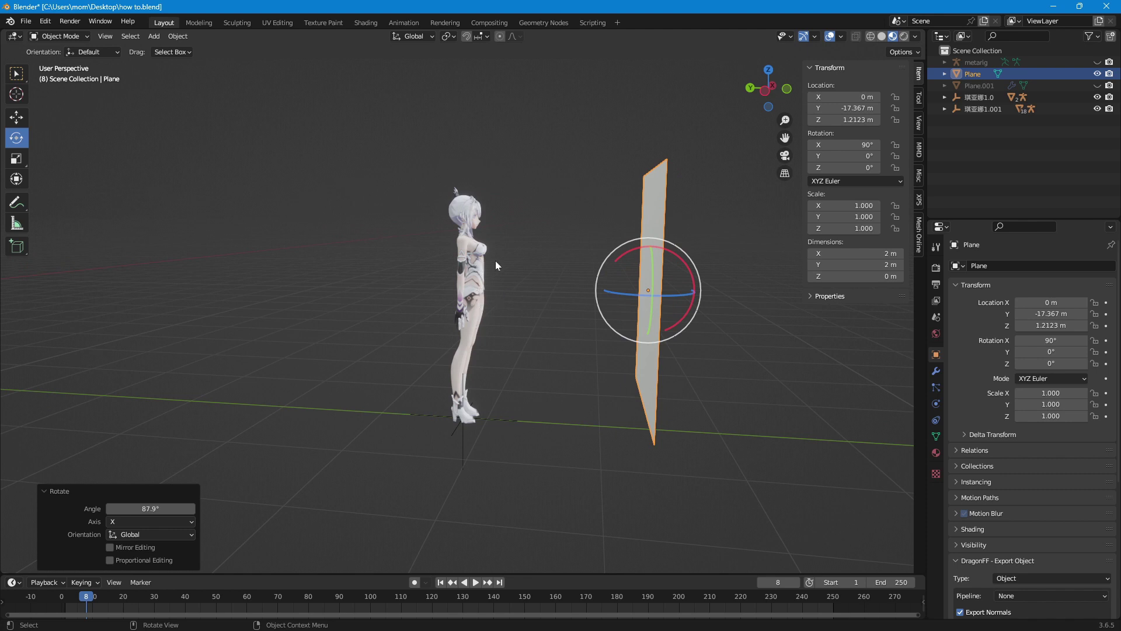
# Rescale the plane to 1.595 and move it along Y toward the character.
pyautogui.press('s')
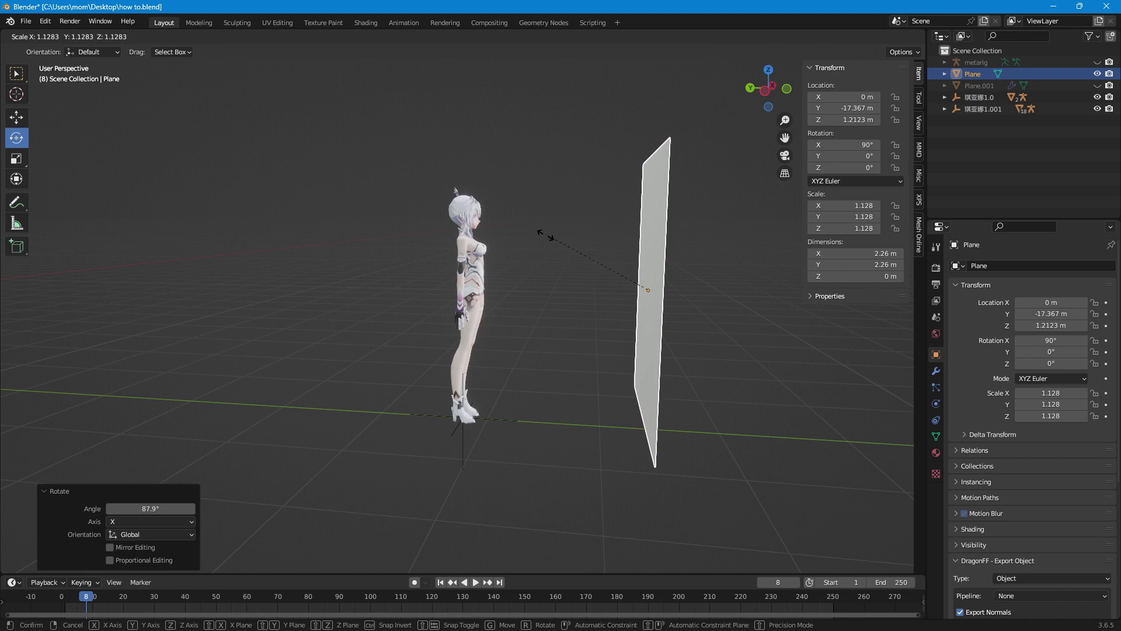
pyautogui.click(485, 230)
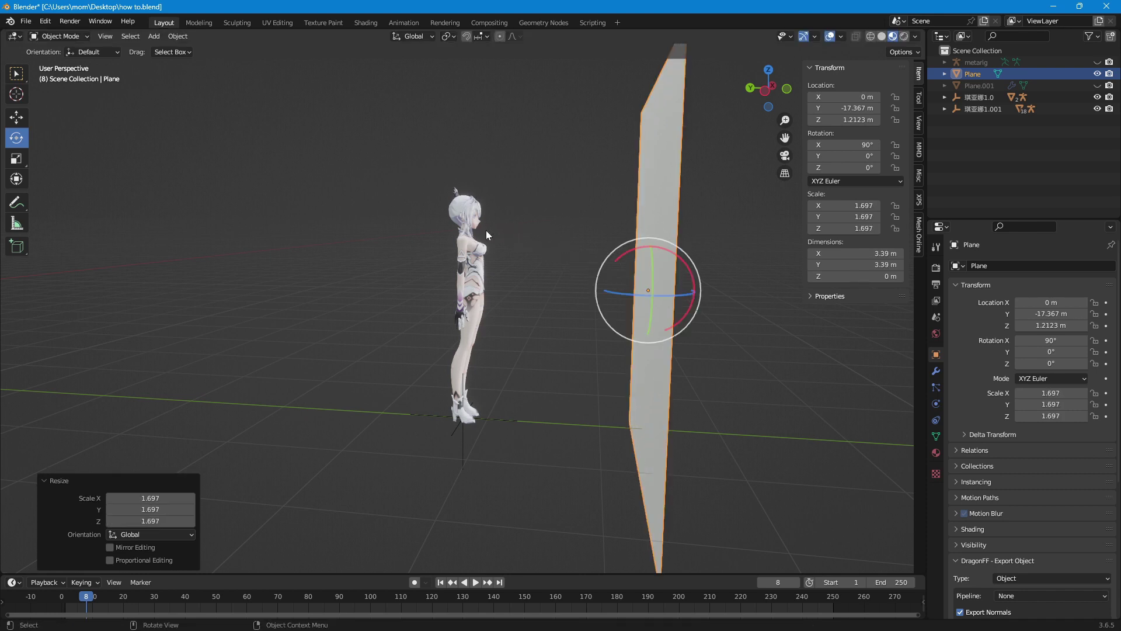
pyautogui.click(16, 117)
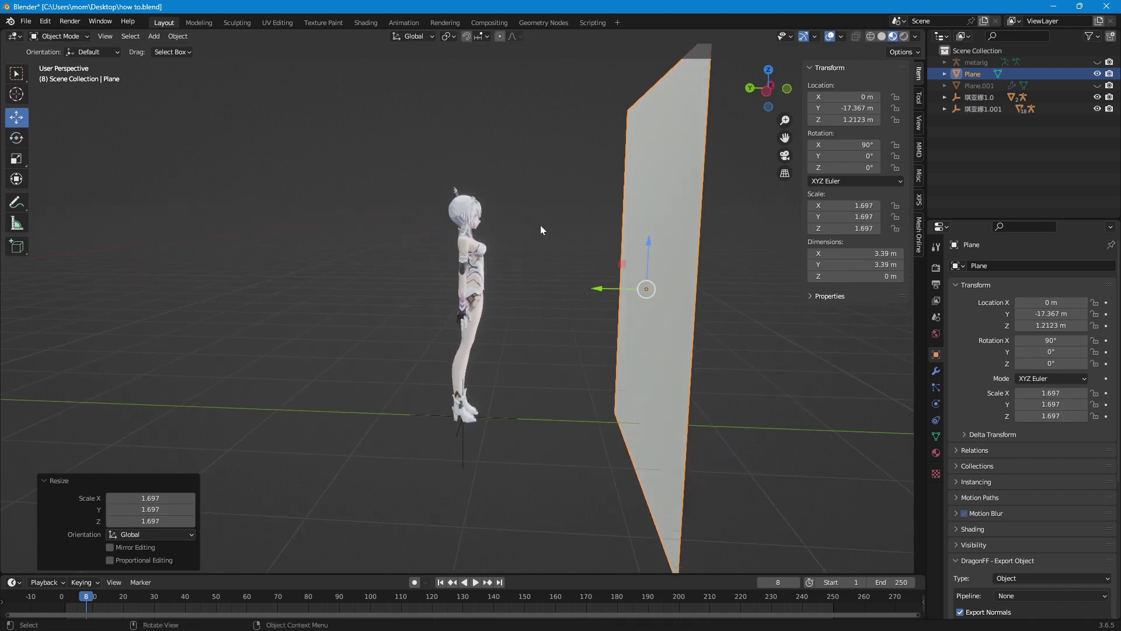
pyautogui.press('s')
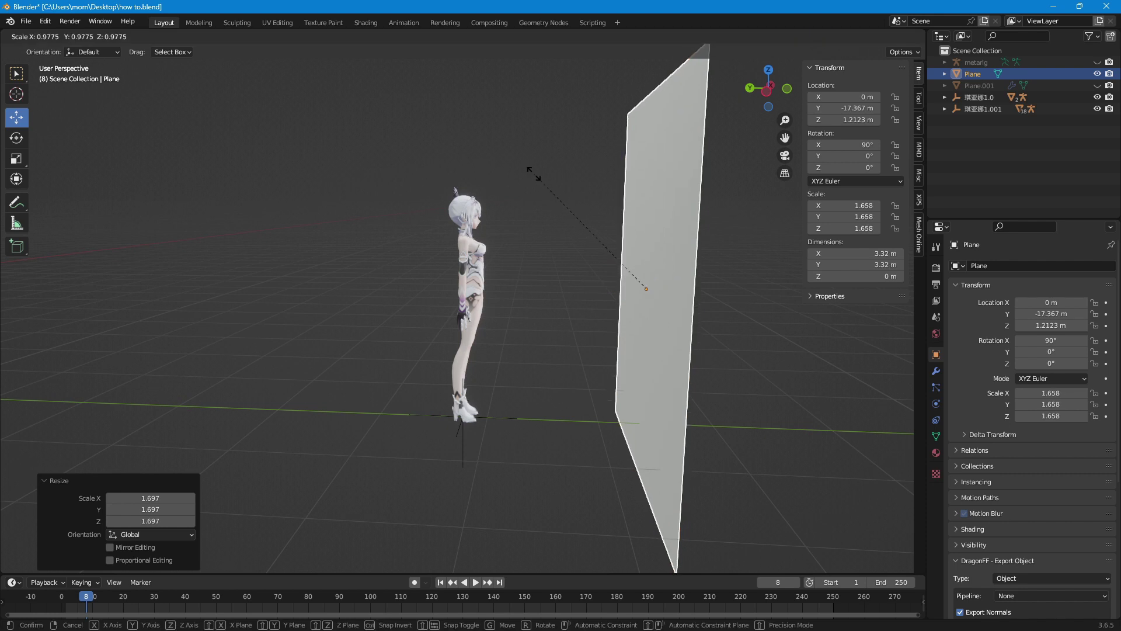
pyautogui.click(537, 178)
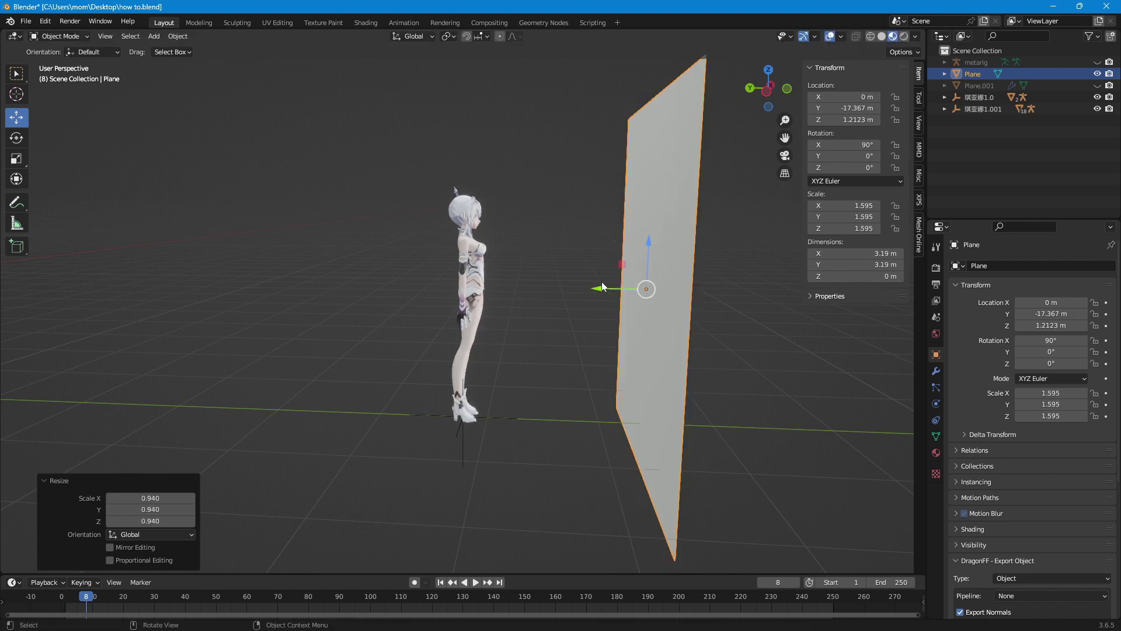
pyautogui.moveTo(601, 283); pyautogui.dragTo(538, 278)
pyautogui.moveTo(538, 278); pyautogui.dragTo(499, 286, button='middle')
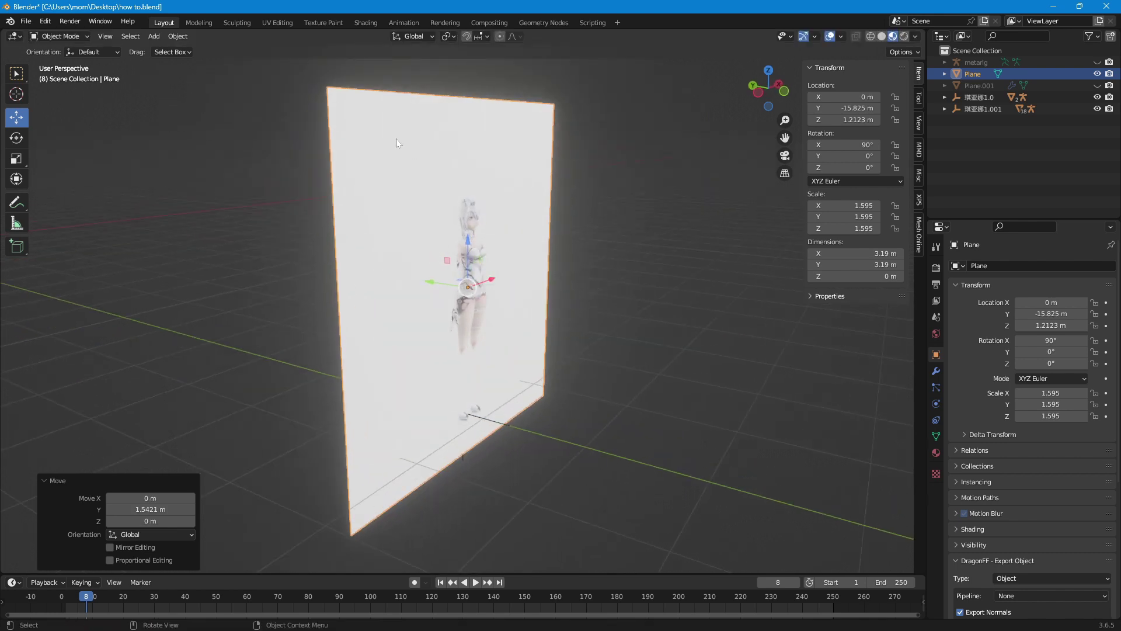
# Shrink the plane to about 2.54 m and place it at Y -16.218 m, Z 1.0251 m.
pyautogui.press('s')
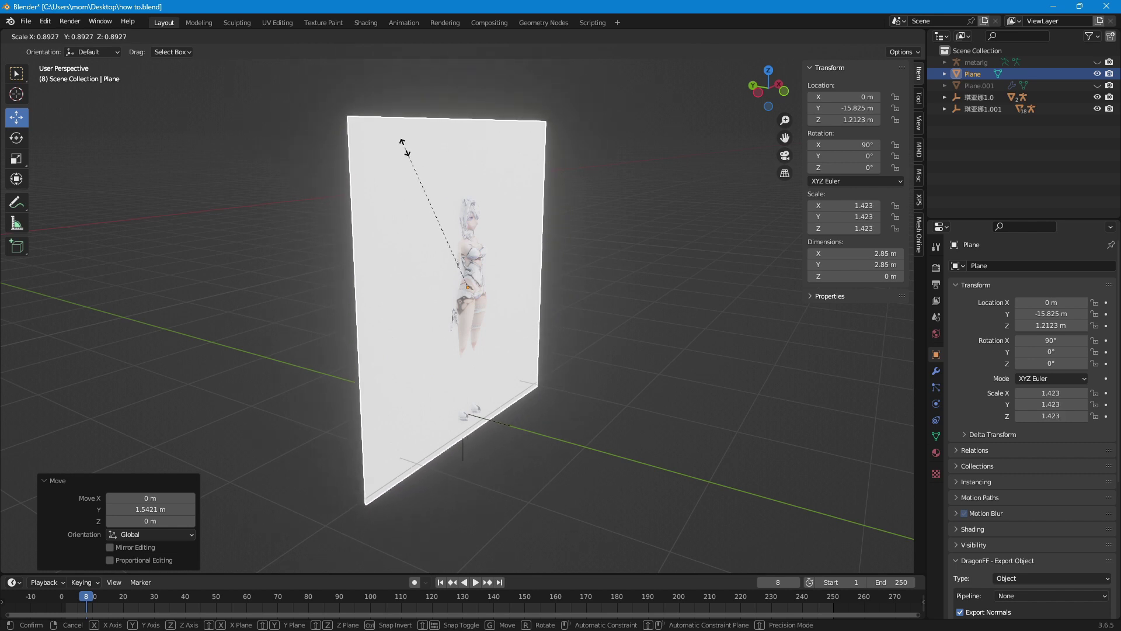
pyautogui.click(411, 155)
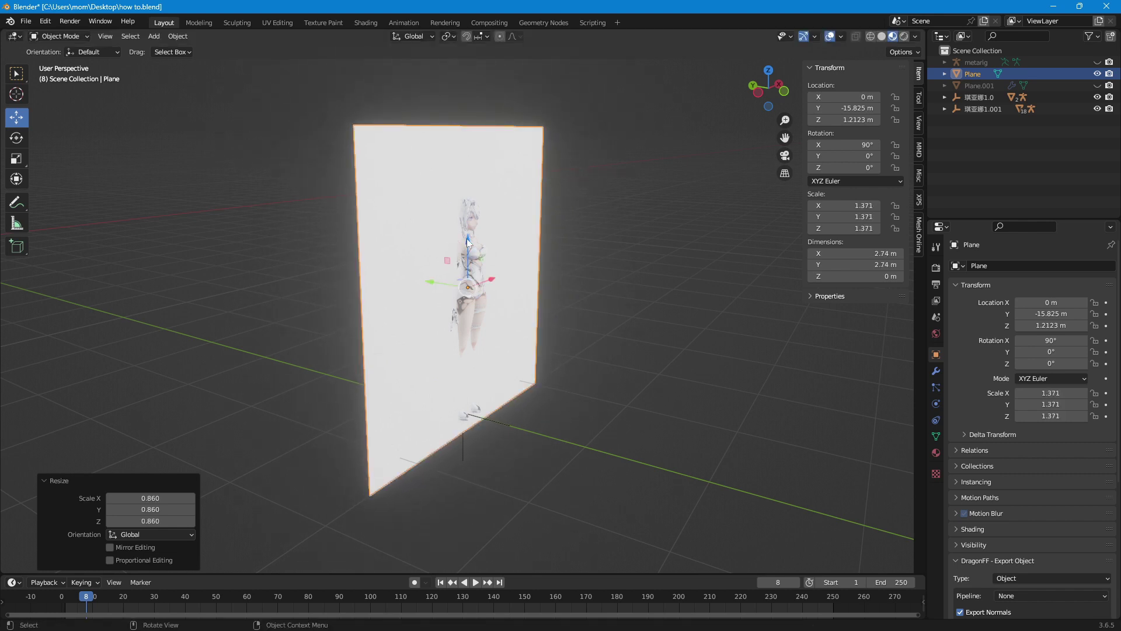
pyautogui.moveTo(467, 239); pyautogui.dragTo(467, 262)
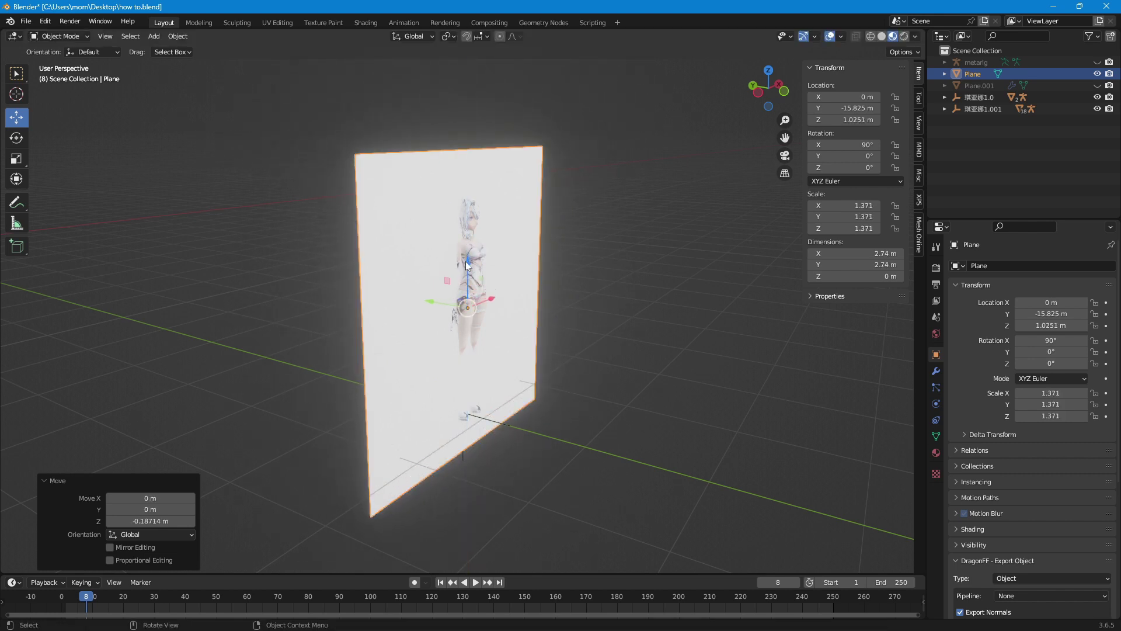
pyautogui.press('s')
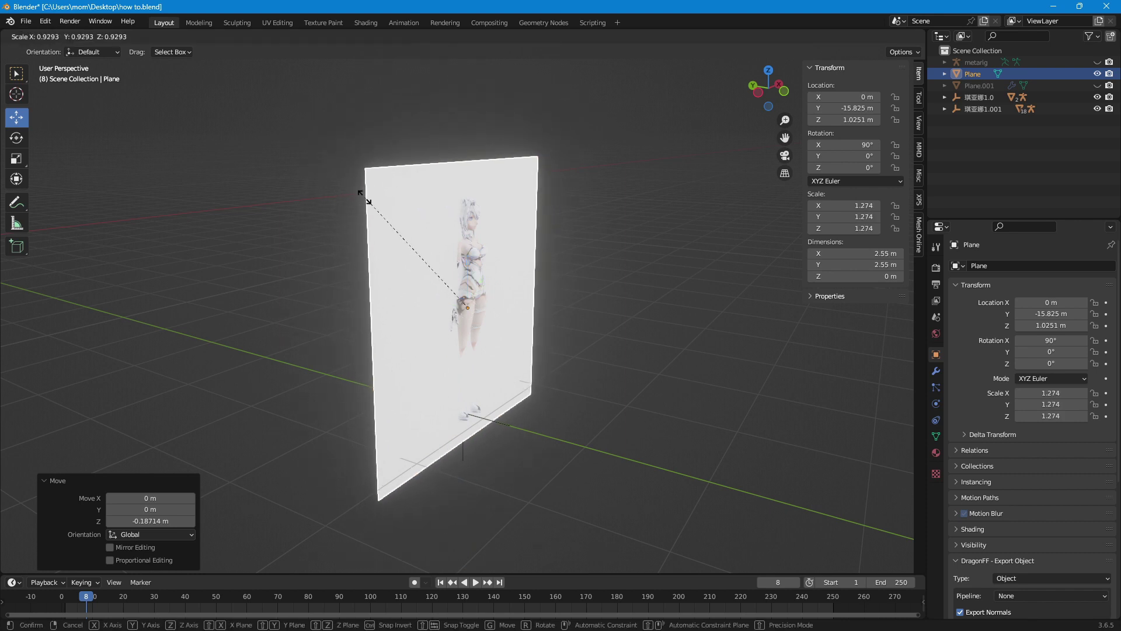
pyautogui.click(362, 195)
pyautogui.moveTo(362, 192); pyautogui.dragTo(440, 190, button='middle')
pyautogui.moveTo(422, 302); pyautogui.dragTo(467, 303)
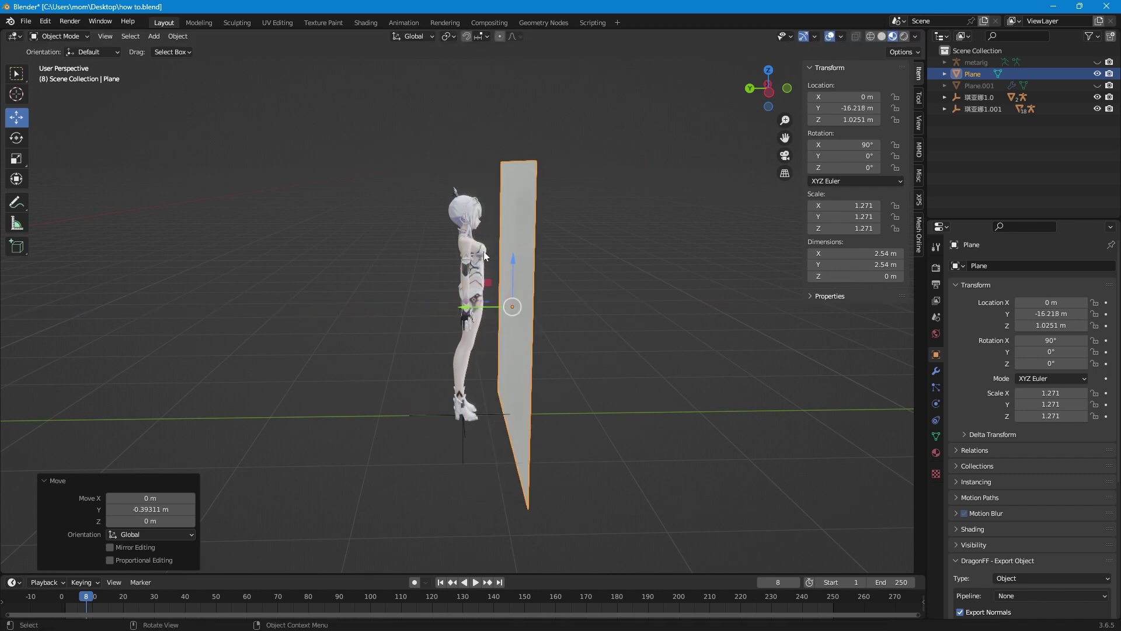
# Add a new 2 m plane and move it along Y to -14.133 m.
pyautogui.click(153, 37)
pyautogui.moveTo(169, 51)
pyautogui.click(278, 53)
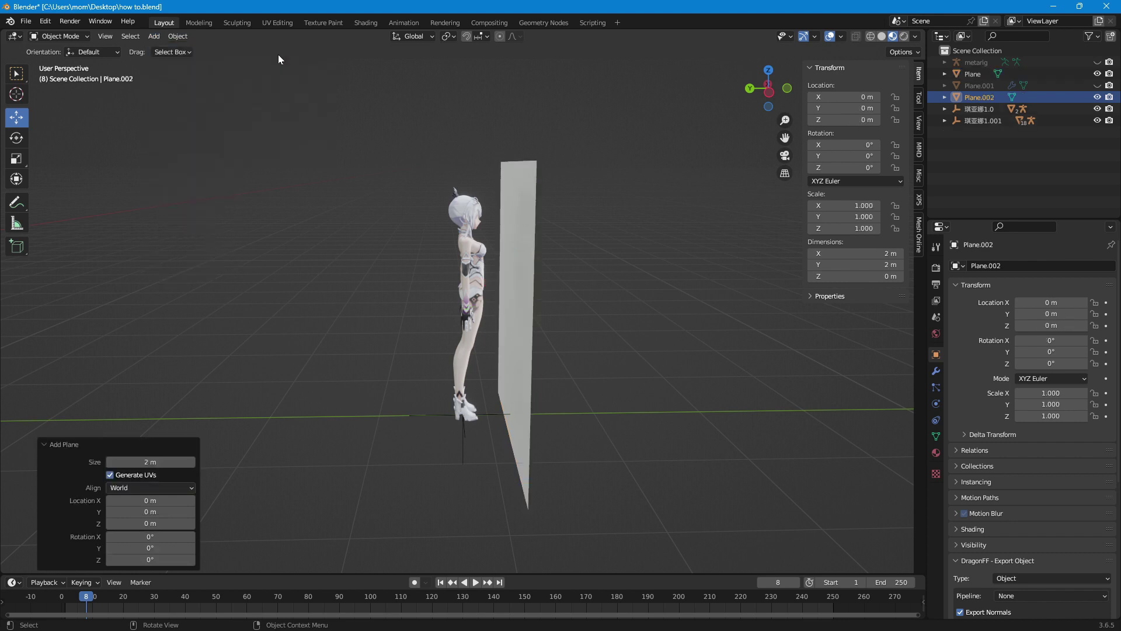
pyautogui.scroll(-2, 511, 237)
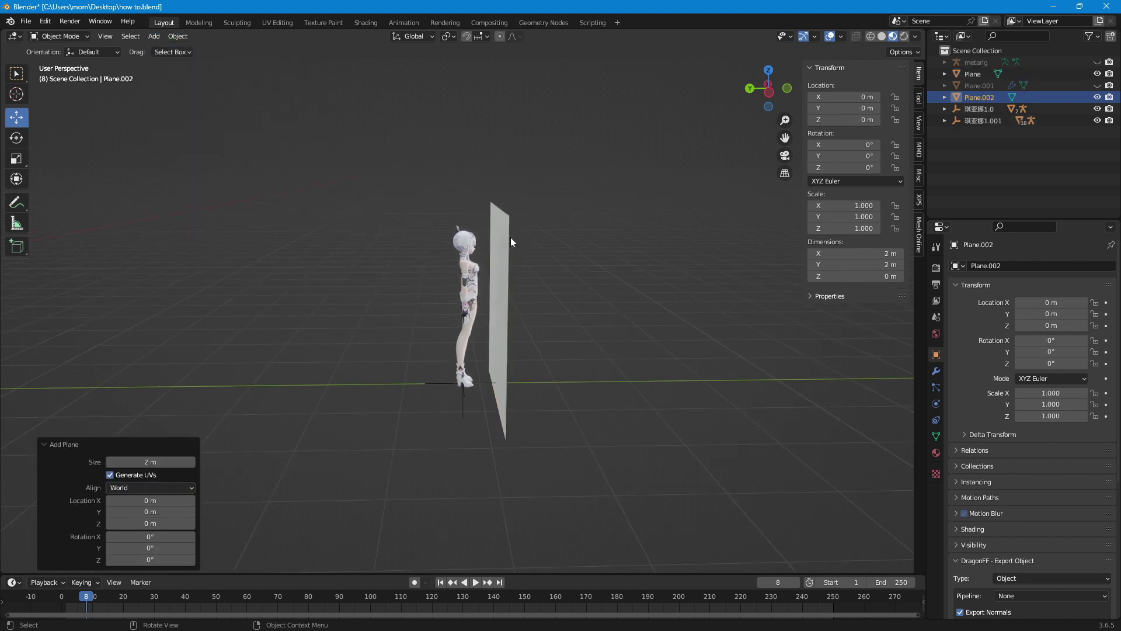
pyautogui.scroll(-3, 446, 244)
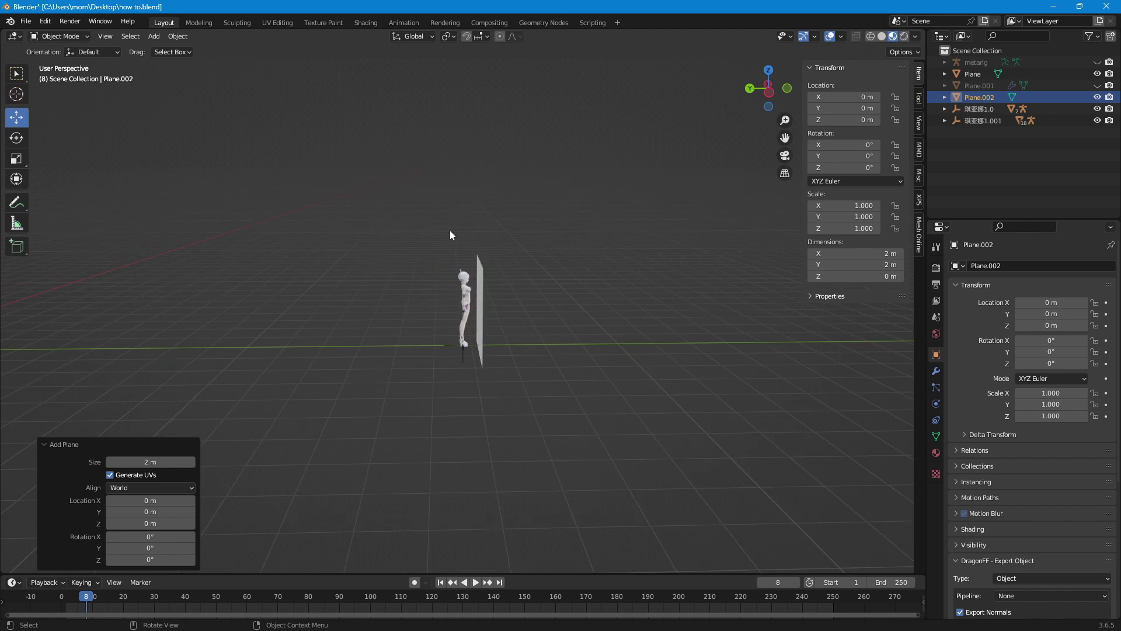
pyautogui.scroll(-4, 450, 229)
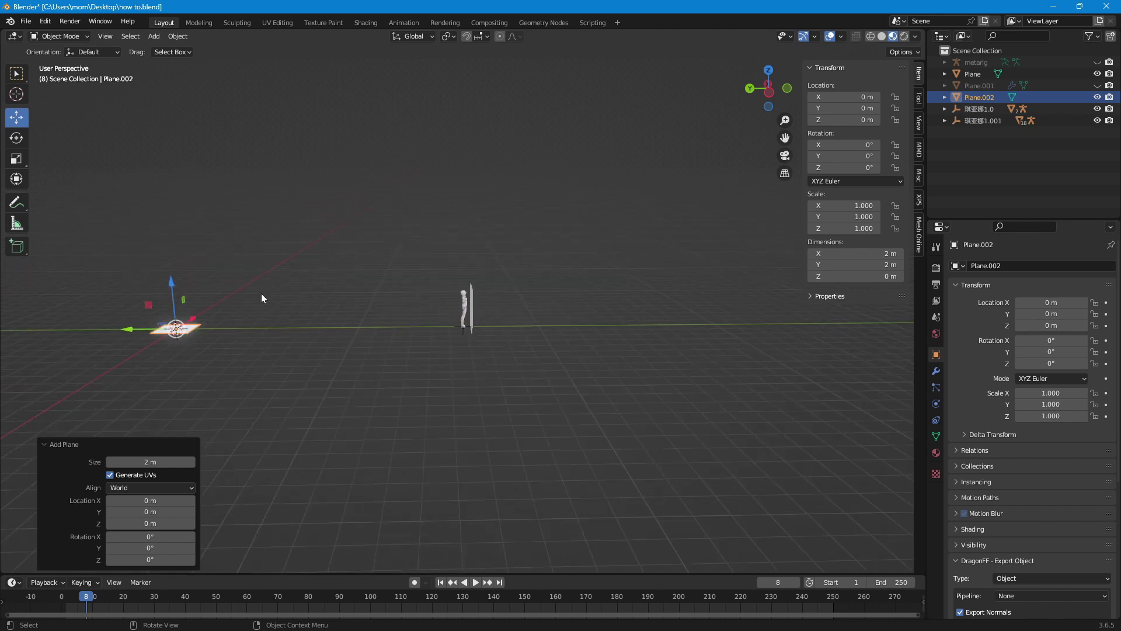
pyautogui.moveTo(140, 330); pyautogui.dragTo(387, 324)
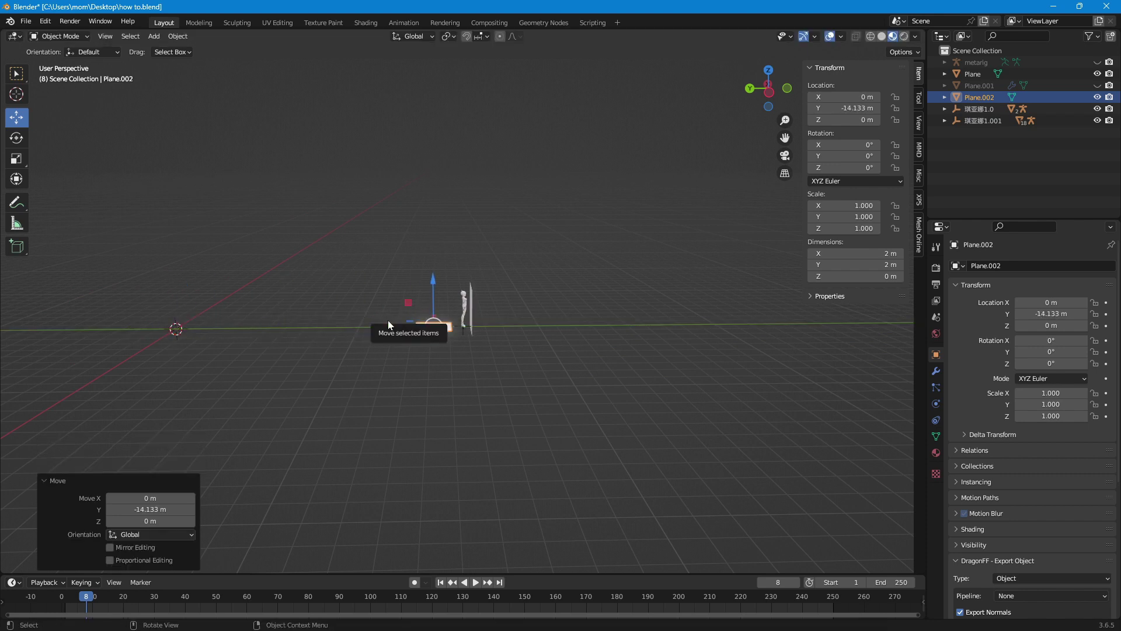
pyautogui.scroll(6, 392, 313)
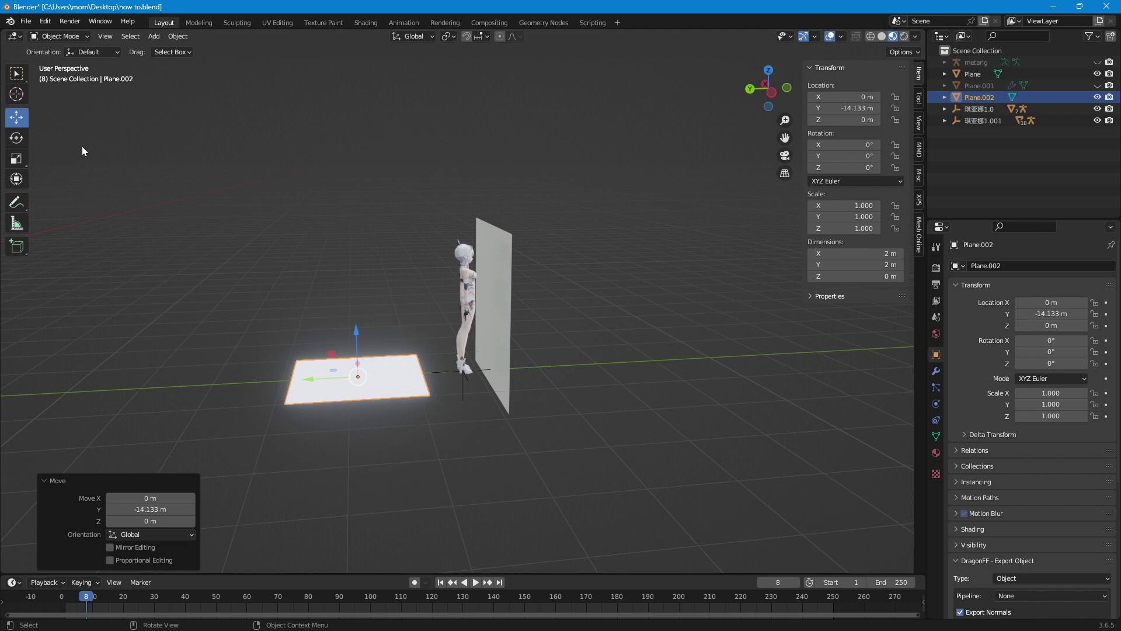
# Tilt the new plane about 66.5° around the X axis.
pyautogui.click(16, 138)
pyautogui.moveTo(323, 347); pyautogui.dragTo(369, 346)
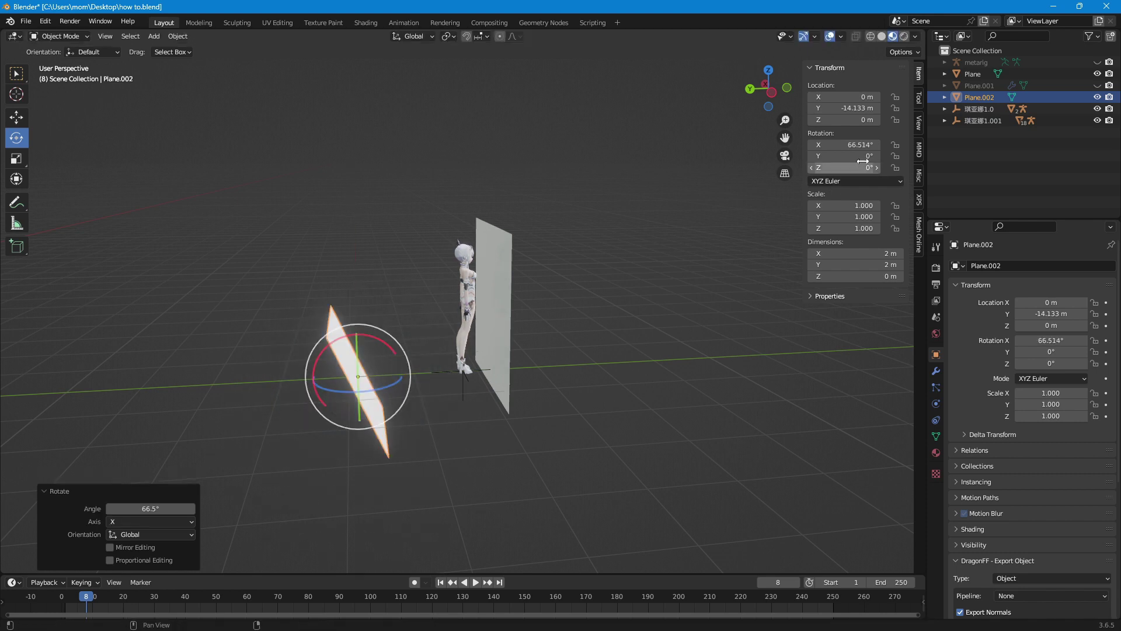
pyautogui.doubleClick(844, 144)
# Set the new plane's X rotation to 90°.
pyautogui.write('9')
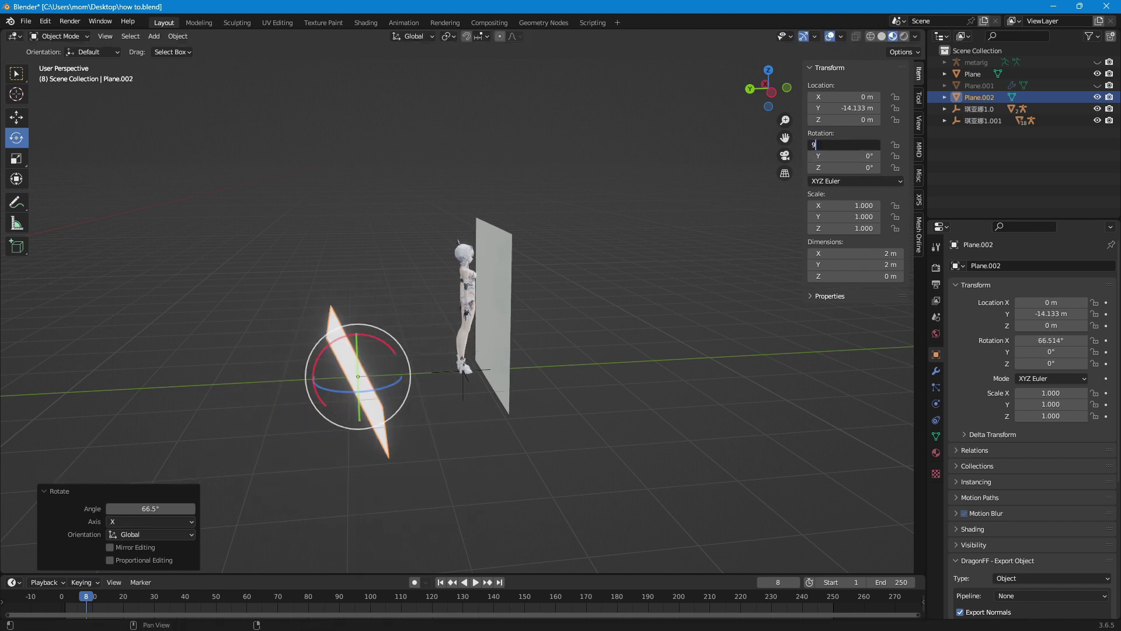
pyautogui.write('0')
pyautogui.press('Return')
pyautogui.moveTo(380, 338); pyautogui.dragTo(368, 324, button='middle')
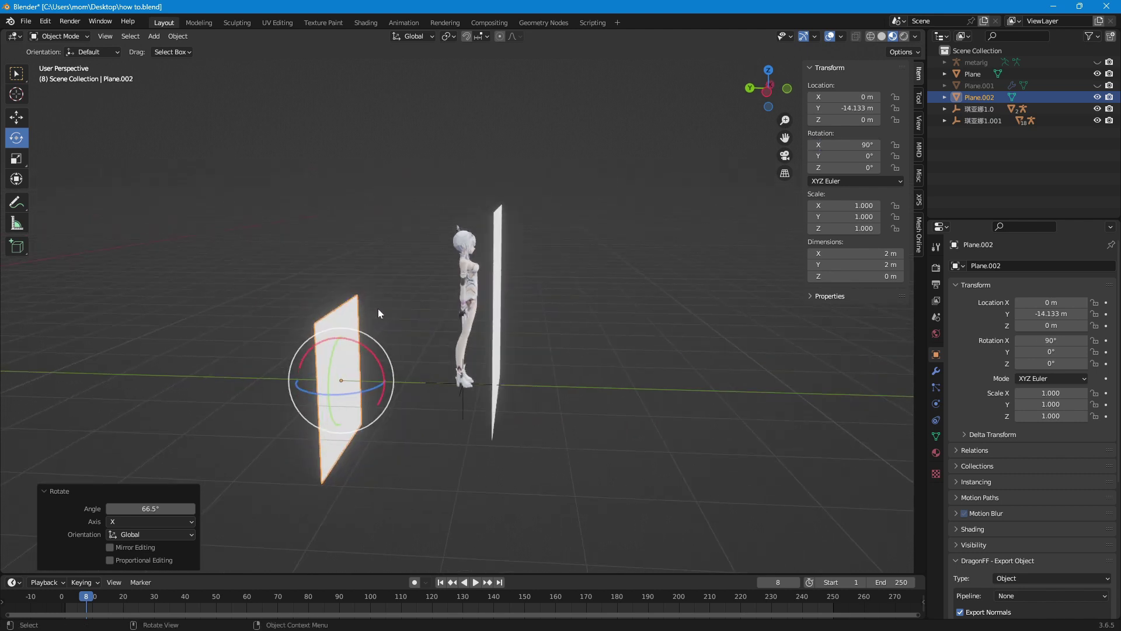
# Duplicate the upright plane in place as Plane.003.
pyautogui.hotkey('shift', 'd')
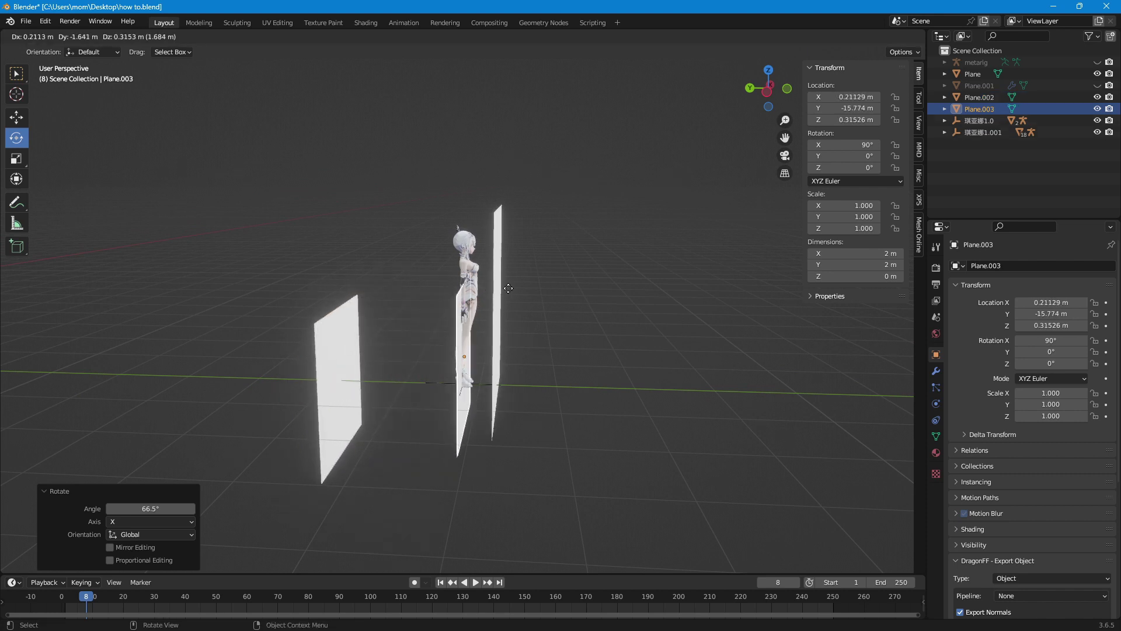
pyautogui.rightClick(491, 289)
pyautogui.moveTo(272, 258); pyautogui.dragTo(278, 258, button='middle')
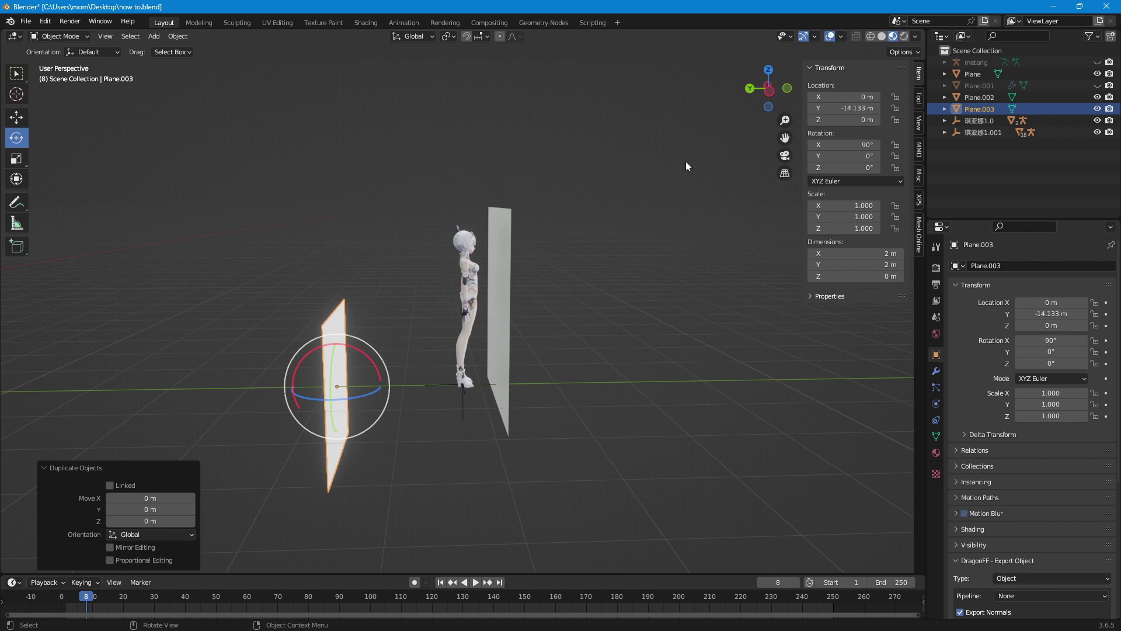
# Scale the copied plane Plane.003 up to 2.532.
pyautogui.press('s')
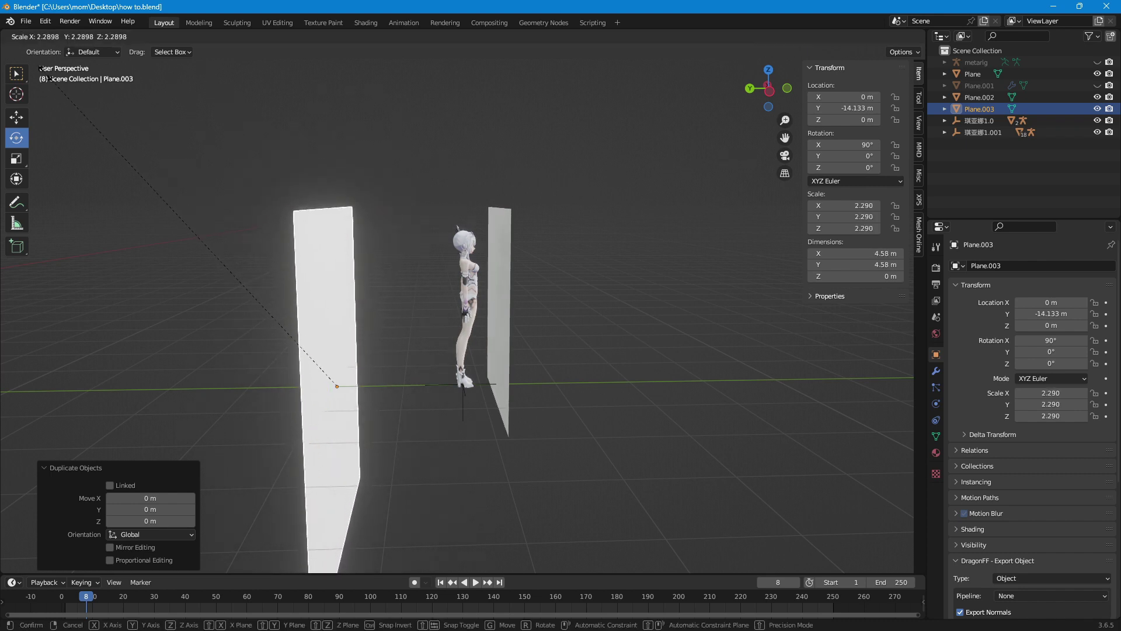
pyautogui.click(12, 55)
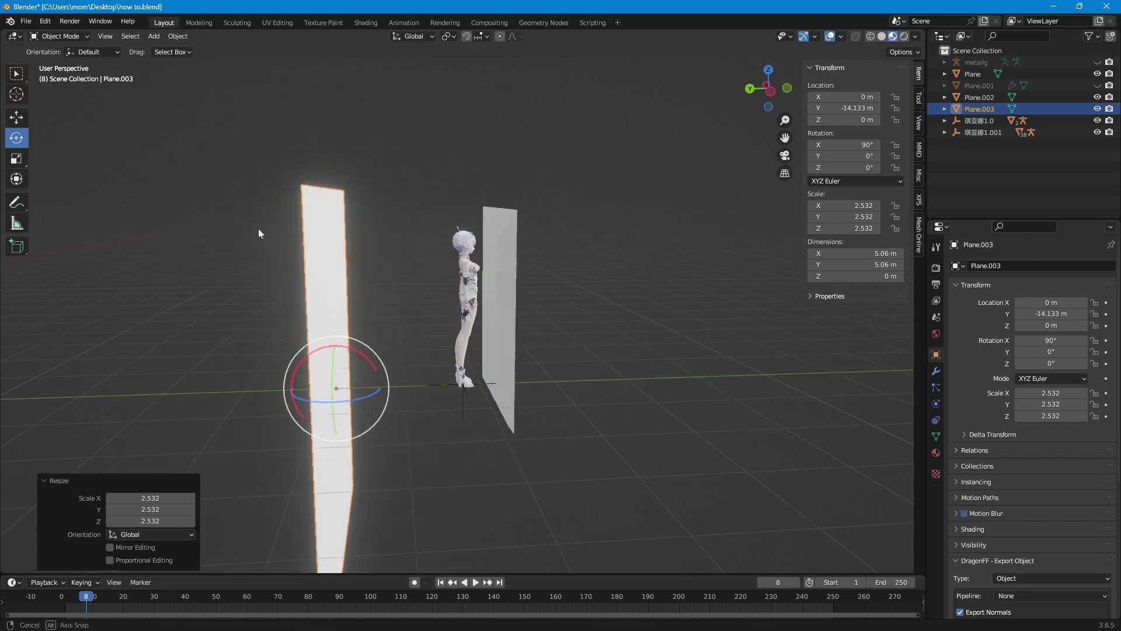
pyautogui.moveTo(258, 228); pyautogui.dragTo(405, 330, button='middle')
# Select Plane.002, scale it to 2.522 and set its X rotation to -90°.
pyautogui.click(339, 331)
pyautogui.click(350, 328)
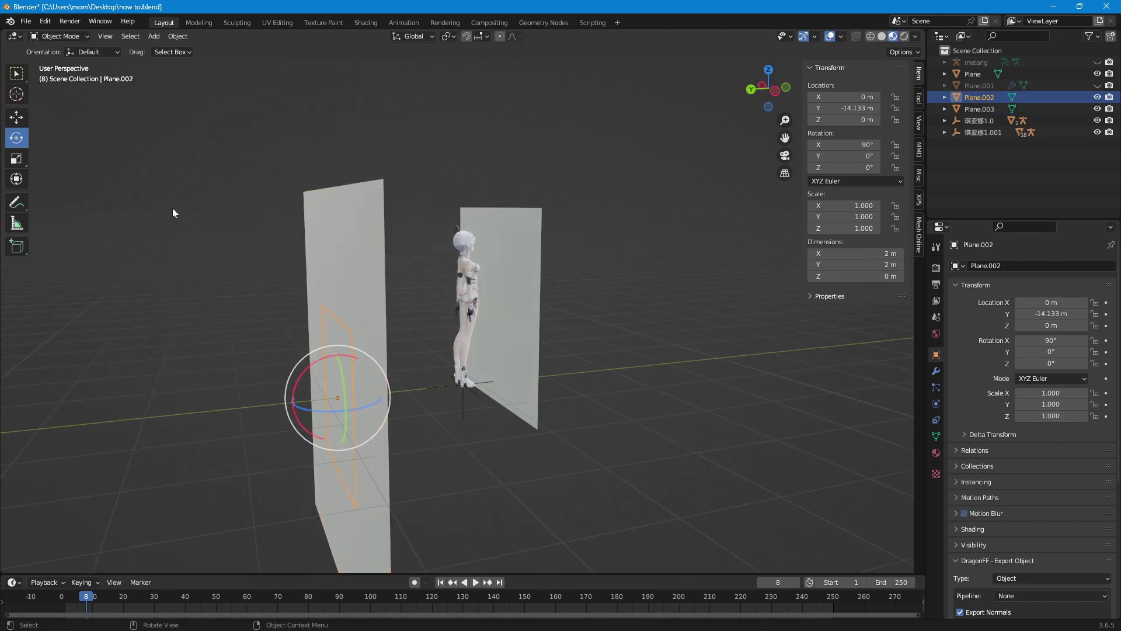
pyautogui.press('s')
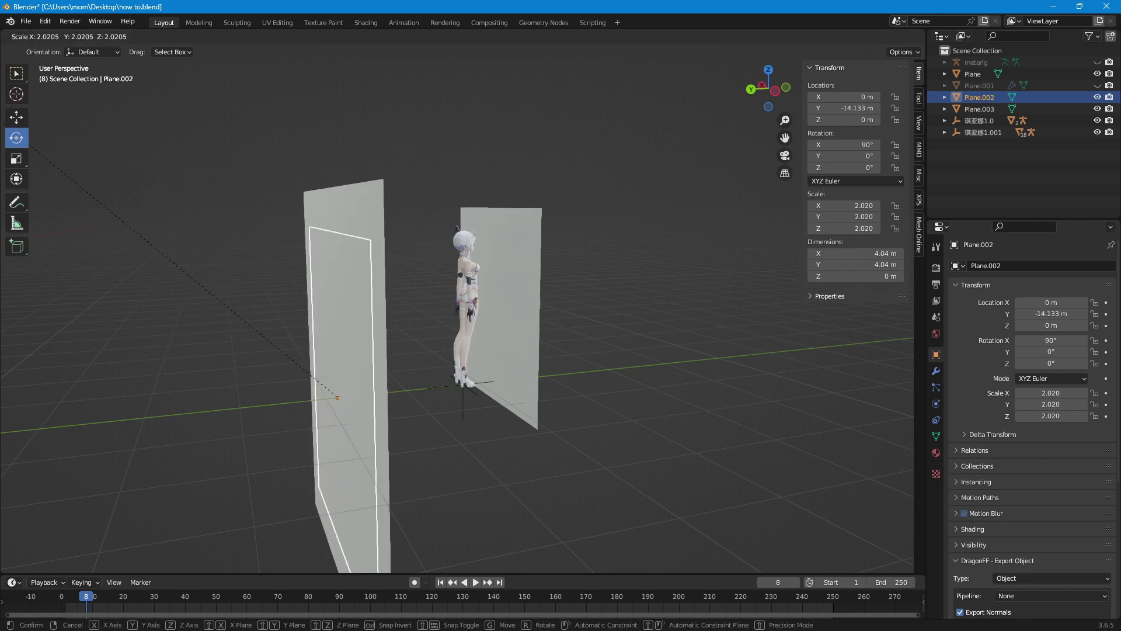
pyautogui.click(758, 529)
pyautogui.doubleClick(834, 144)
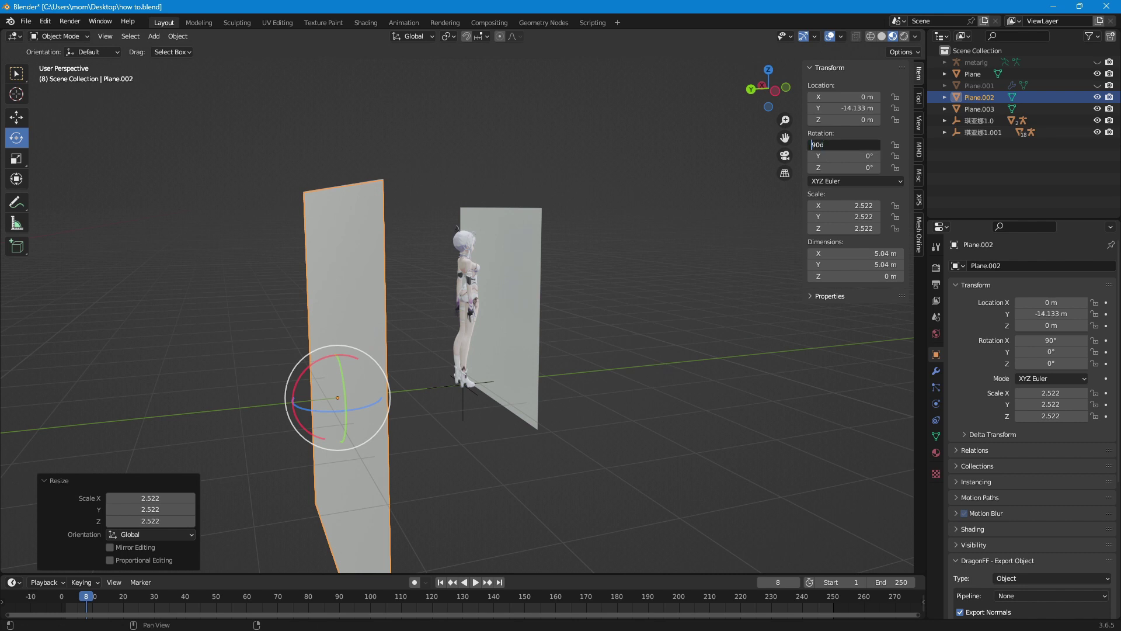
pyautogui.write('-')
pyautogui.write('-')
pyautogui.press('Return')
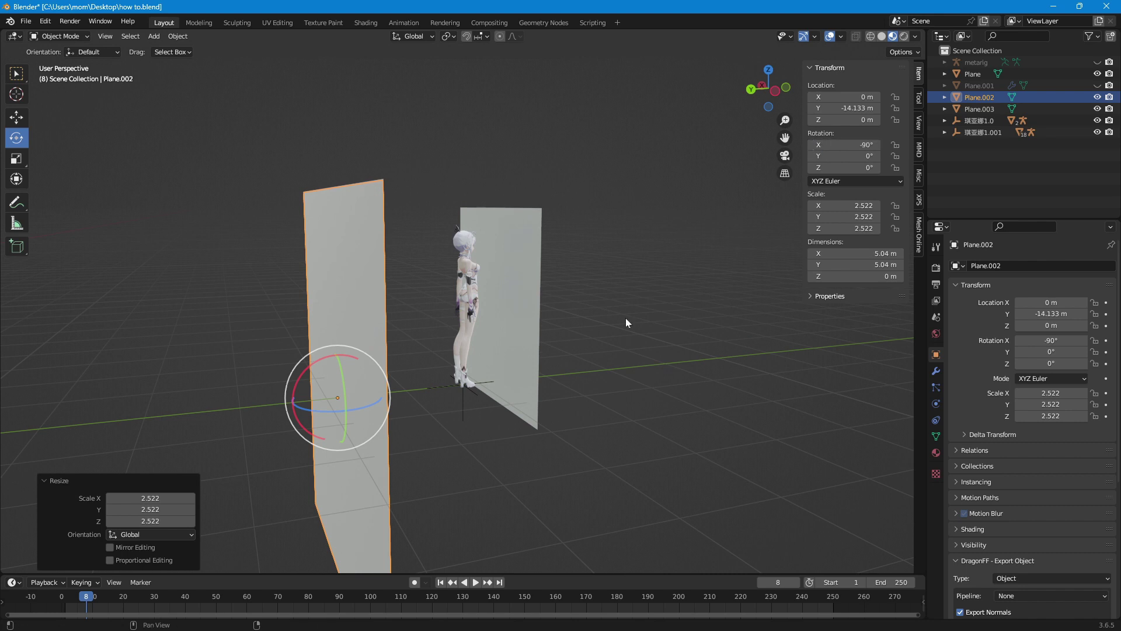
pyautogui.moveTo(625, 317); pyautogui.dragTo(530, 328, button='middle')
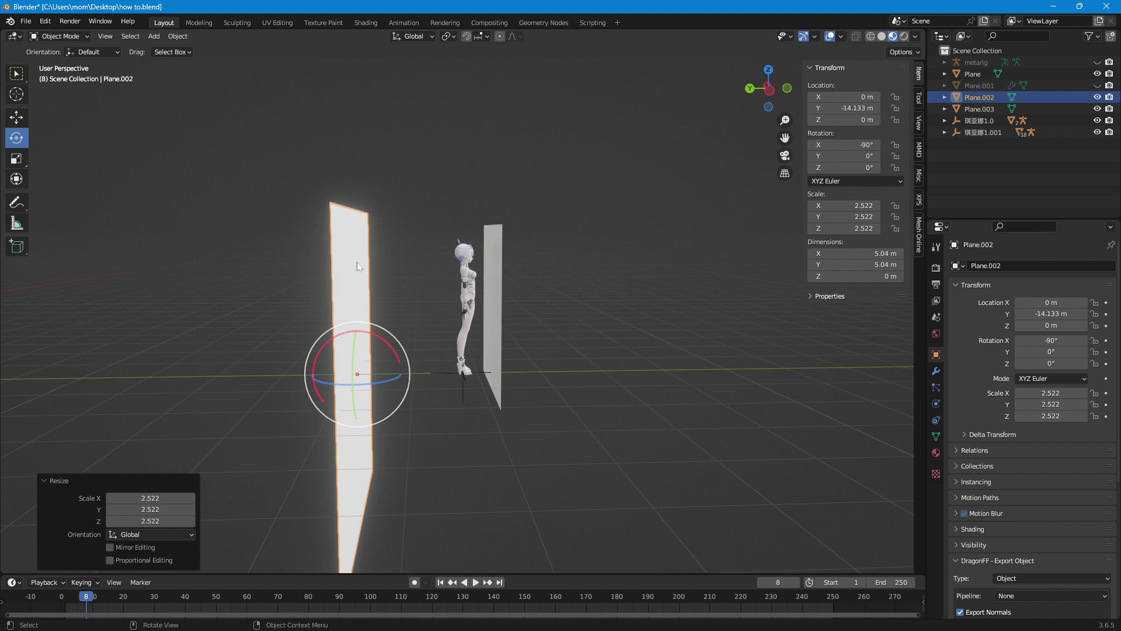
# Select Plane.002 and Plane.003 together and raise them along Z to 1.1061 m.
pyautogui.keyDown('ctrl'); pyautogui.click(986, 109); pyautogui.keyUp('ctrl')
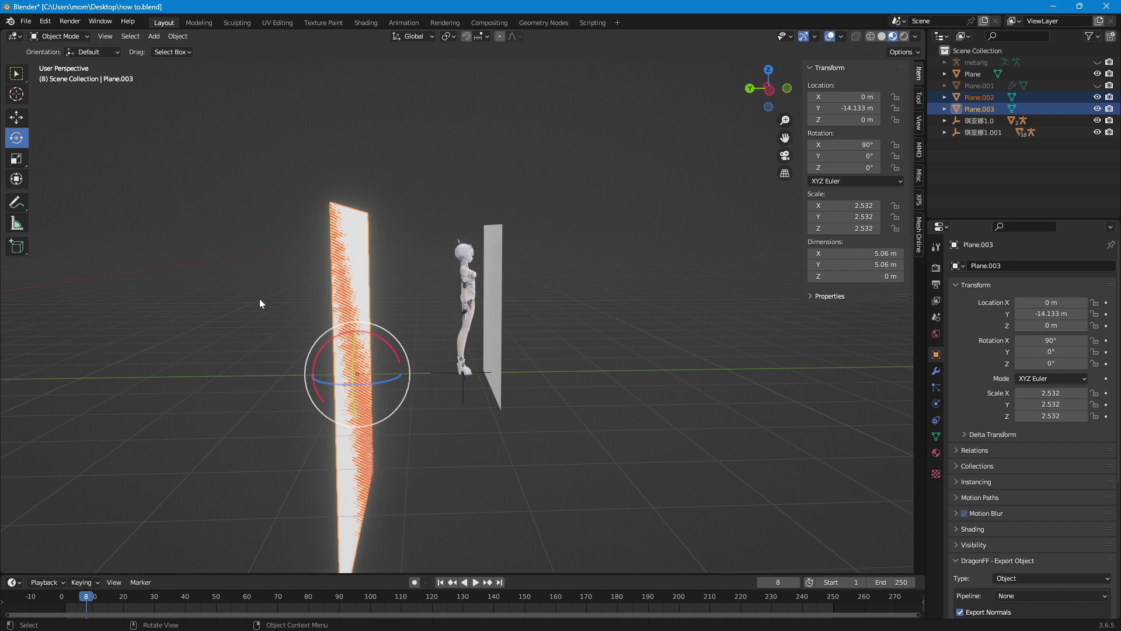
pyautogui.click(21, 118)
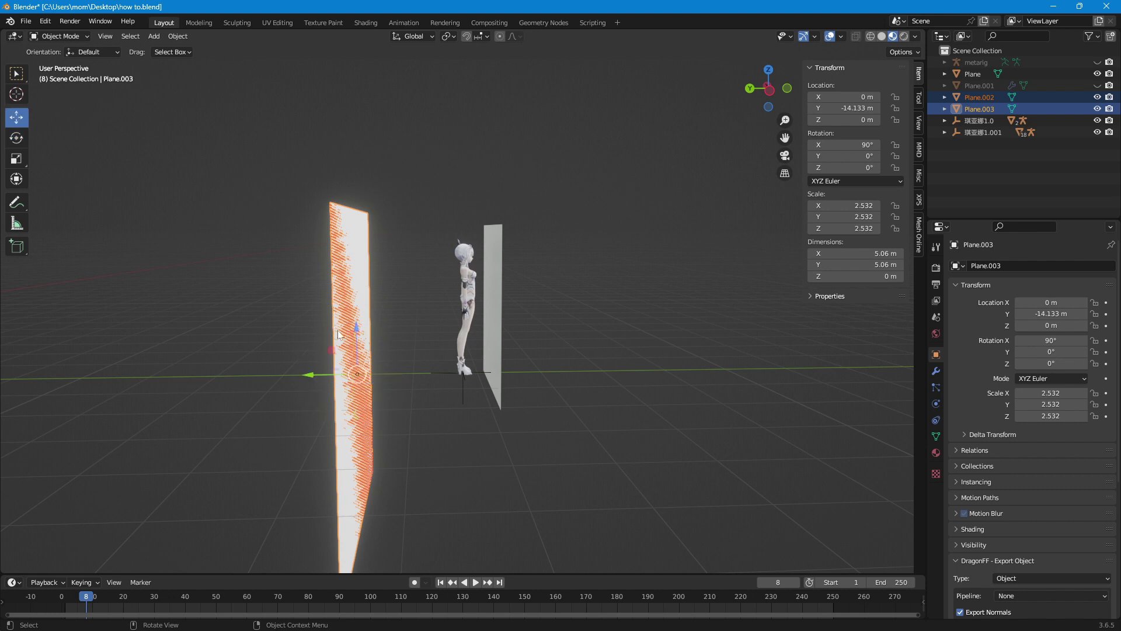
pyautogui.moveTo(357, 329); pyautogui.dragTo(375, 254)
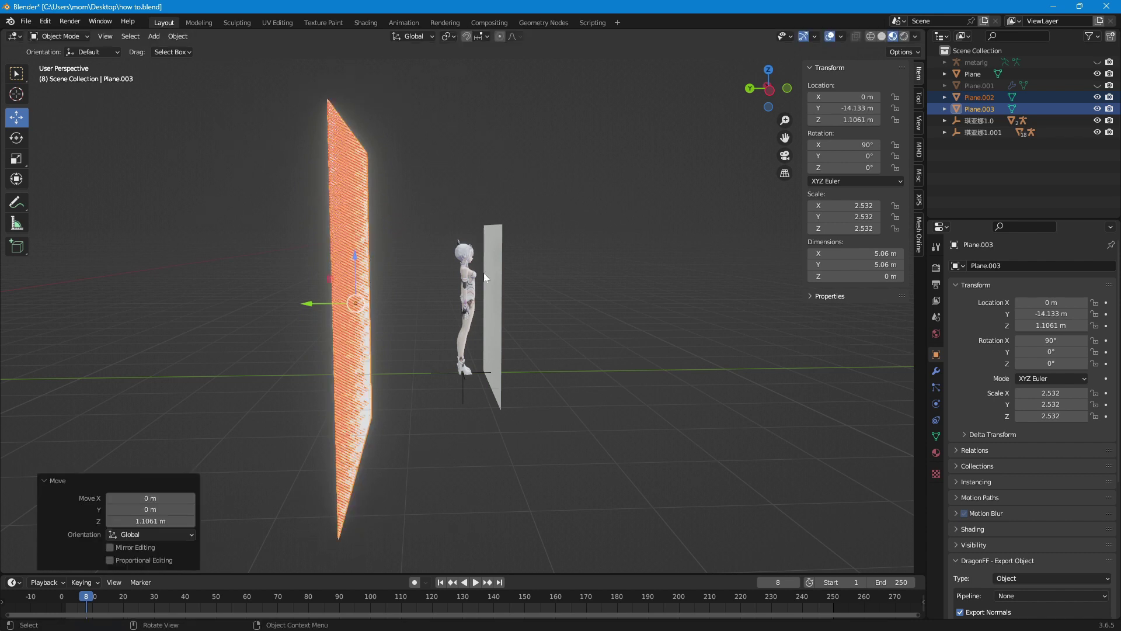
# Give Plane.003 Collision physics with outer thickness 0.001.
pyautogui.click(936, 405)
pyautogui.click(997, 280)
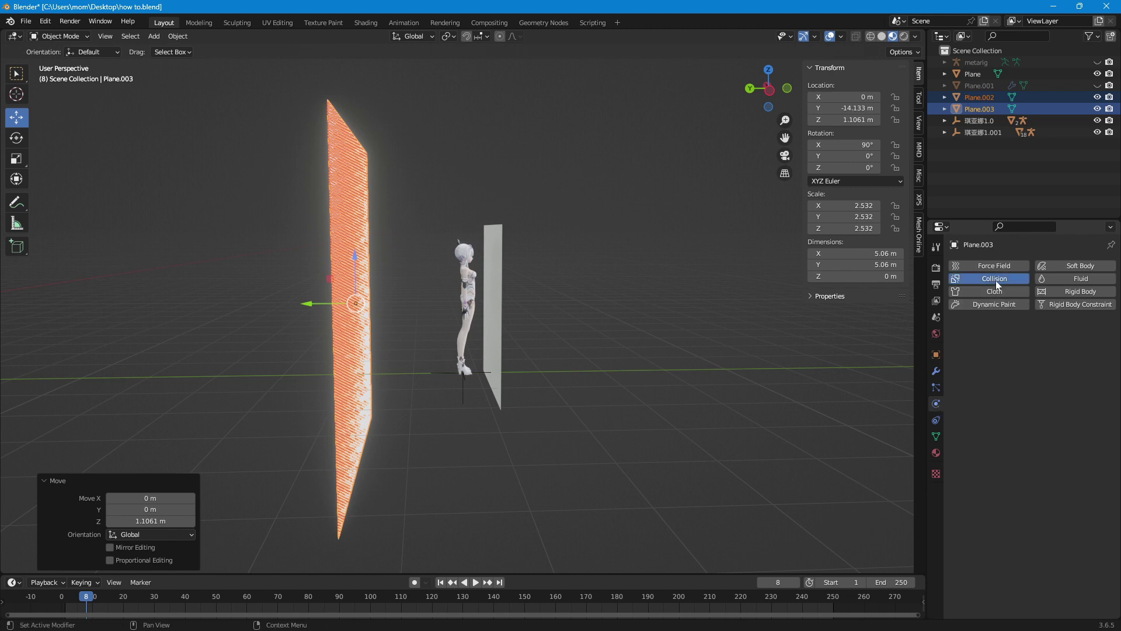
pyautogui.moveTo(1072, 502); pyautogui.dragTo(1028, 501)
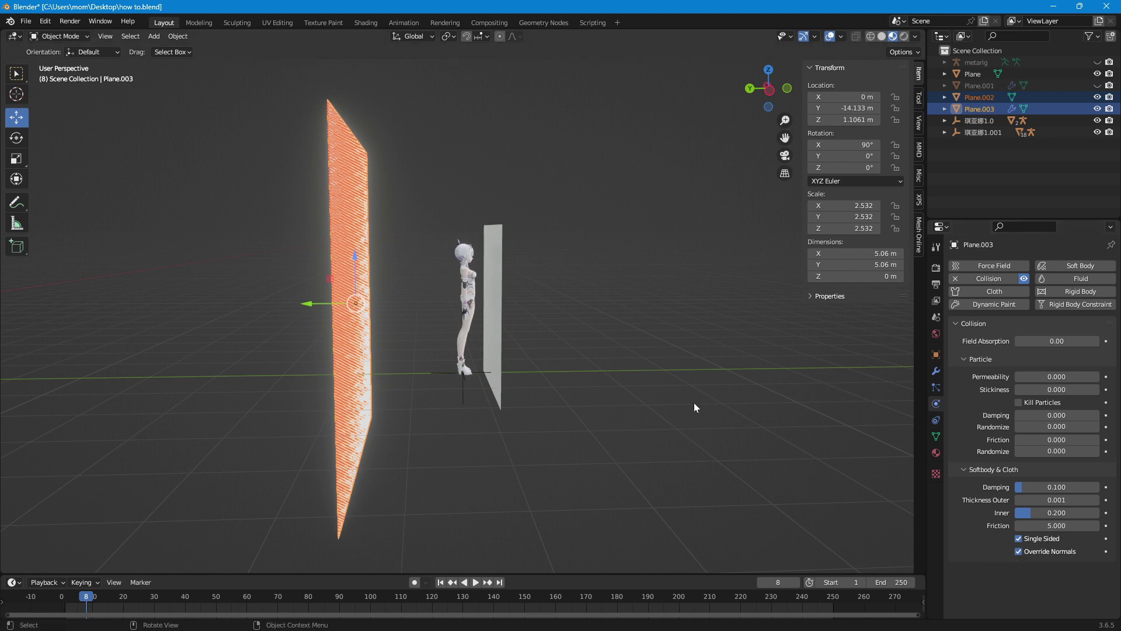
# Give Plane.002 Collision physics with outer thickness 0.001 and Override Normals enabled.
pyautogui.click(346, 221)
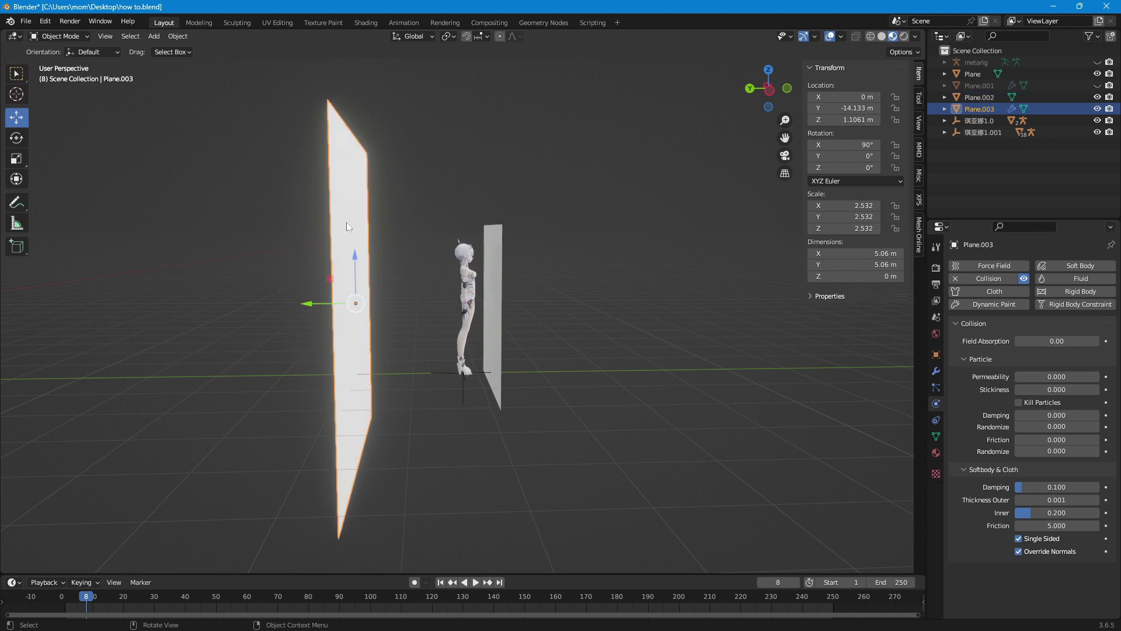
pyautogui.click(993, 278)
pyautogui.click(1047, 501)
pyautogui.write('0.001')
pyautogui.press('Return')
pyautogui.click(1024, 552)
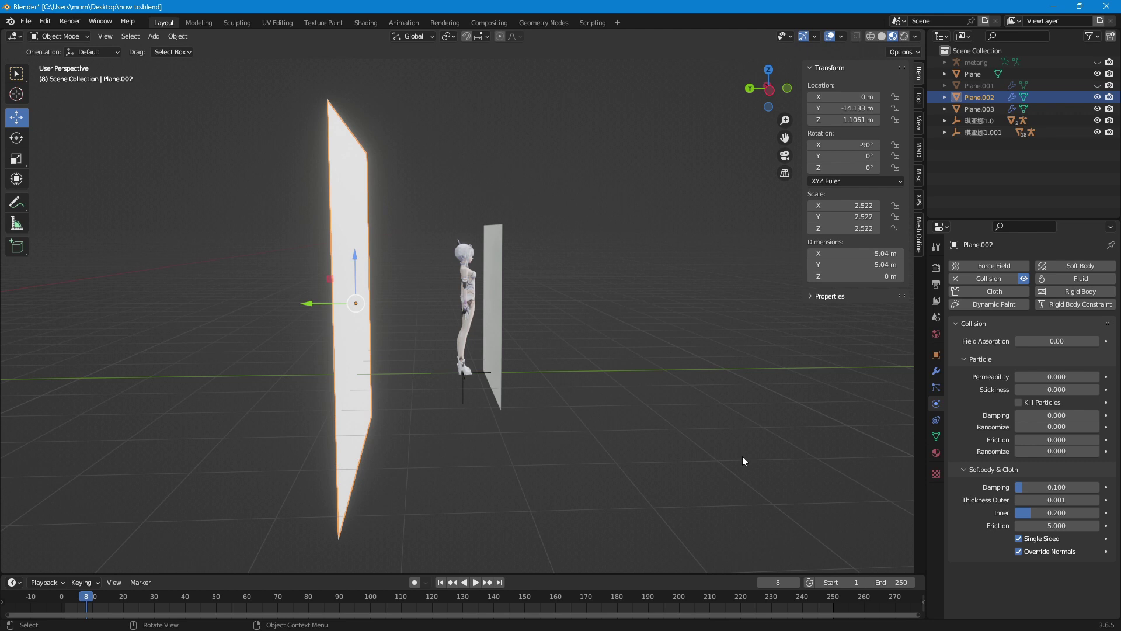
pyautogui.moveTo(603, 339)
pyautogui.keyDown('ctrl'); pyautogui.mouseDown(button='middle')
pyautogui.moveTo(614, 367)
pyautogui.moveTo(633, 338)
pyautogui.moveTo(608, 338)
pyautogui.mouseUp(button='middle'); pyautogui.keyUp('ctrl')
pyautogui.click(533, 204)
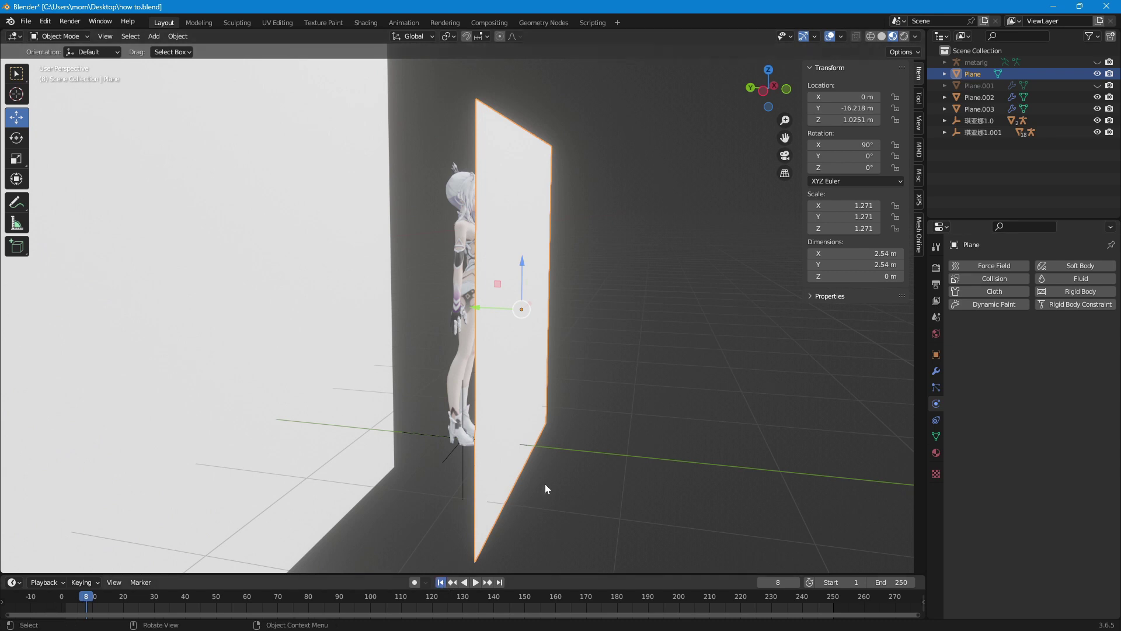
# Return to frame 1 and add Cloth physics to the original Plane.
pyautogui.hotkey('shift', 'Left')
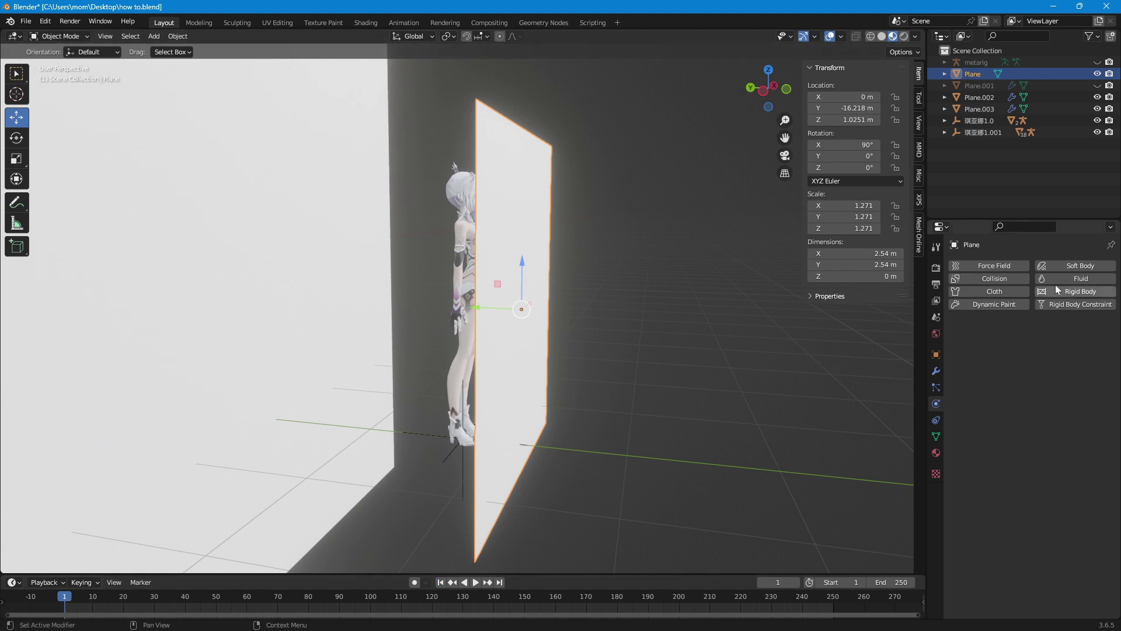
pyautogui.click(995, 292)
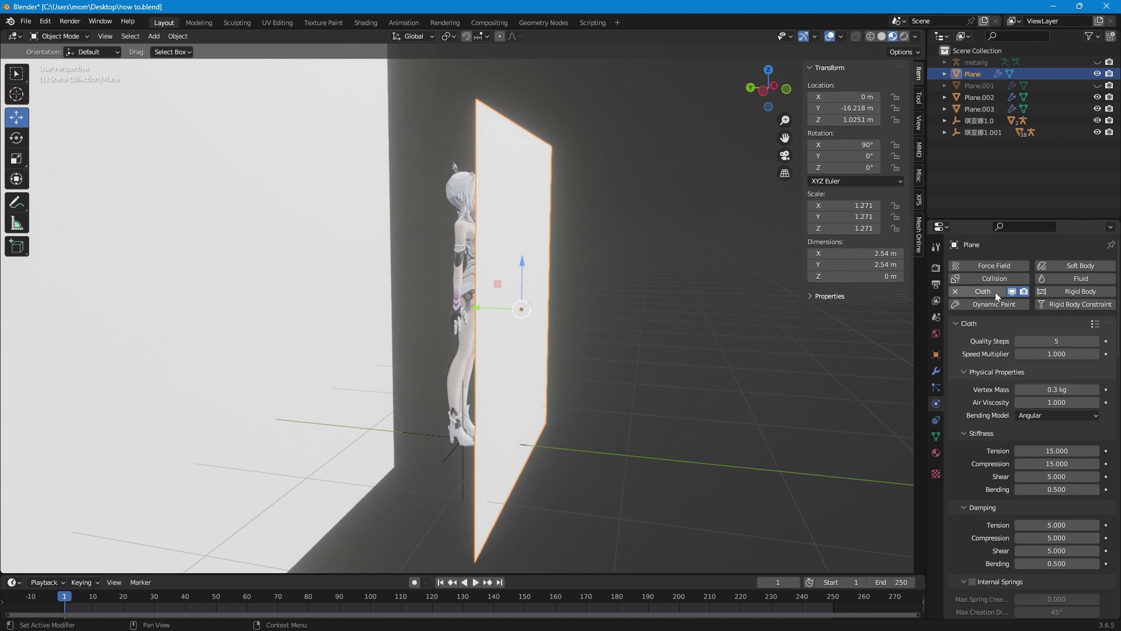
# Set the cloth Quality Steps to 50 and the Speed Multiplier to 0.1.
pyautogui.click(1060, 345)
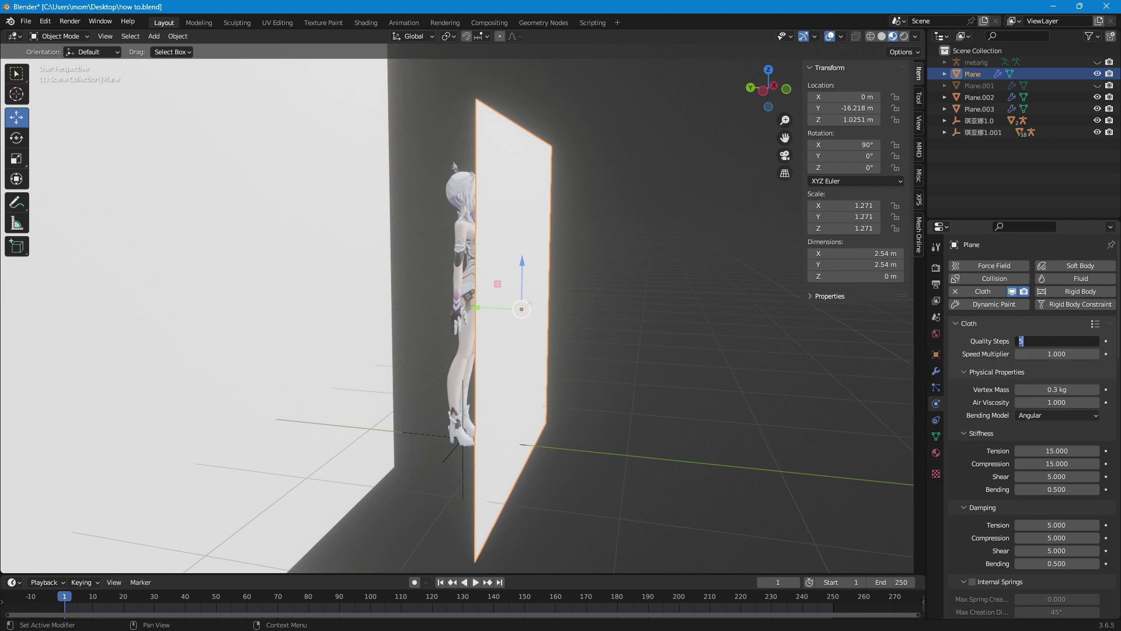
pyautogui.press('Right')
pyautogui.write('0')
pyautogui.press('Tab')
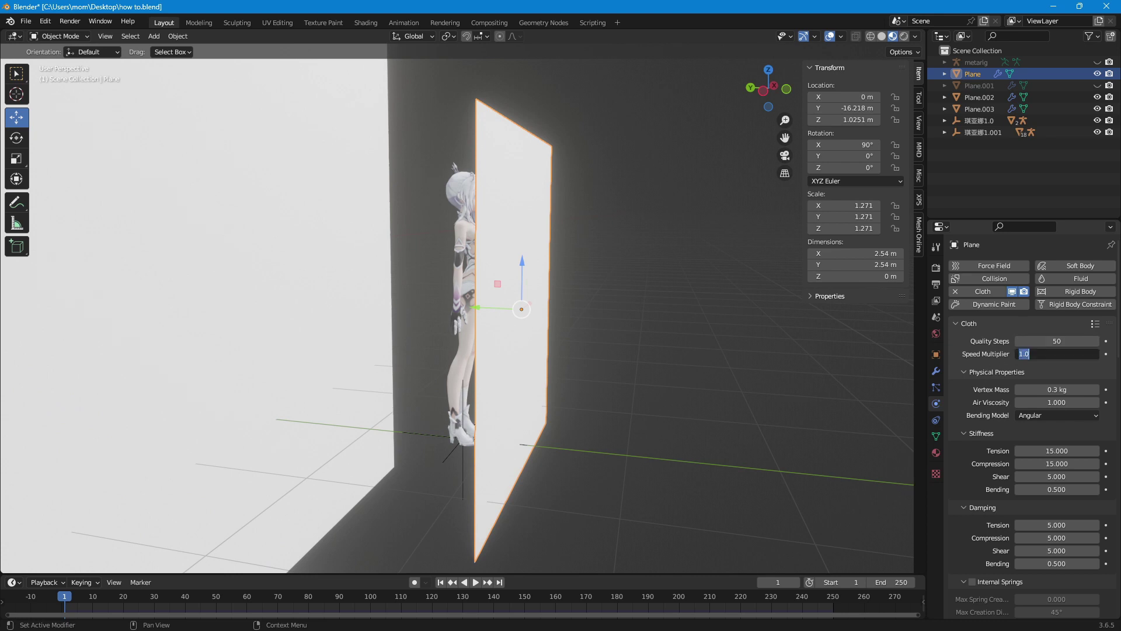
pyautogui.write('0.1')
pyautogui.press('Return')
# Set all four cloth stiffness values to 3.
pyautogui.scroll(-2, 985, 426)
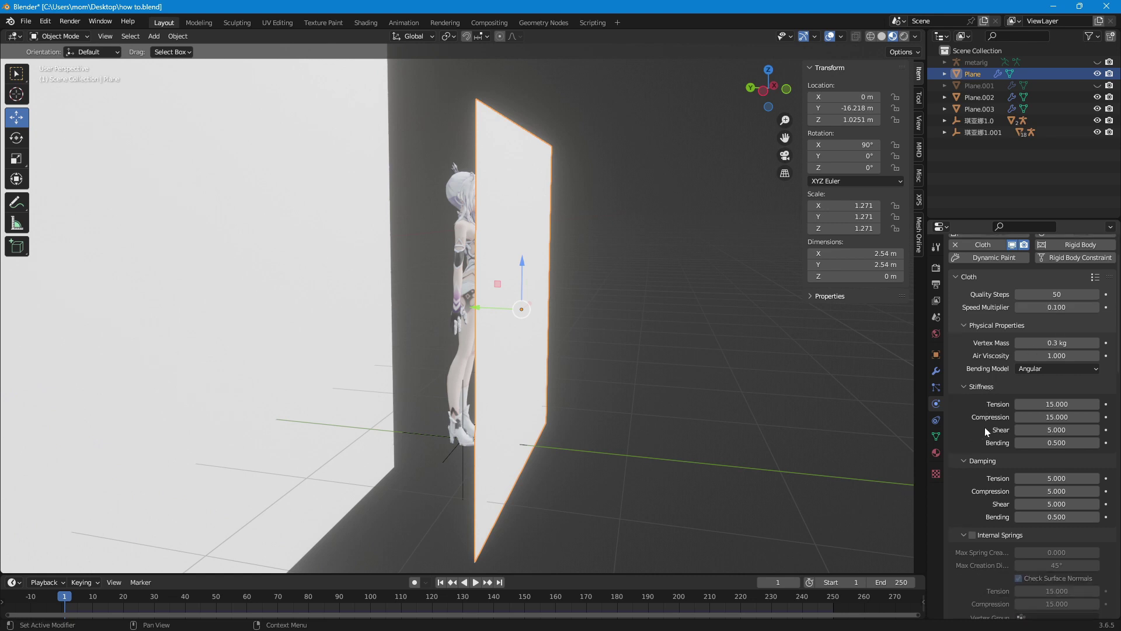
pyautogui.moveTo(1045, 403); pyautogui.dragTo(1046, 442)
pyautogui.write('3')
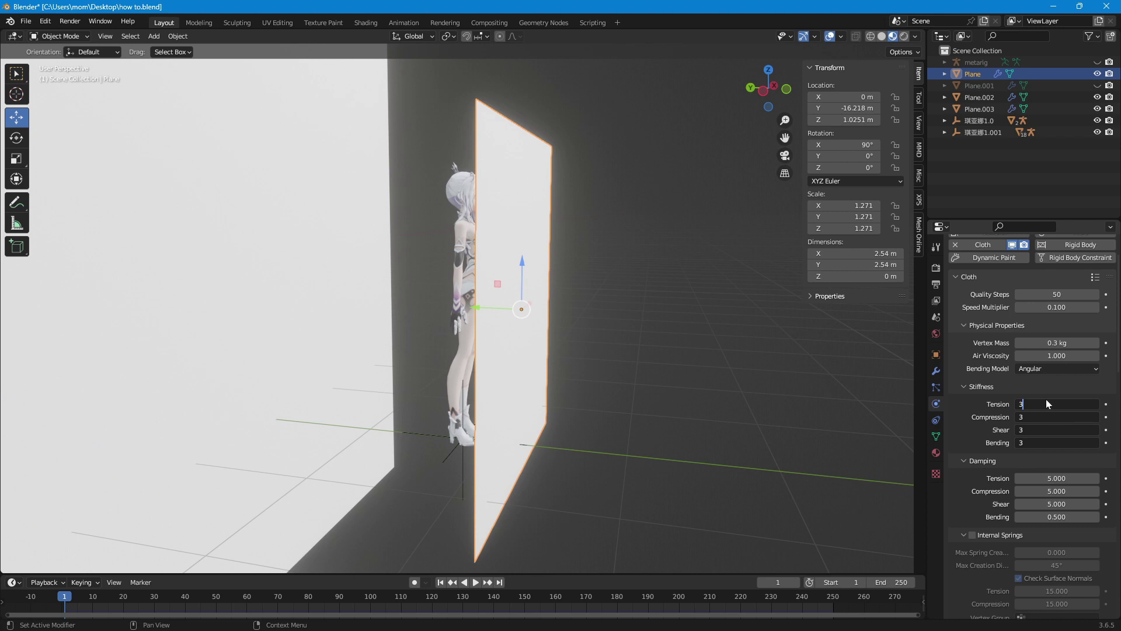
pyautogui.press('Return')
# Enable cloth Pressure at -200 with a Pressure Scale of 150.
pyautogui.scroll(-11, 982, 472)
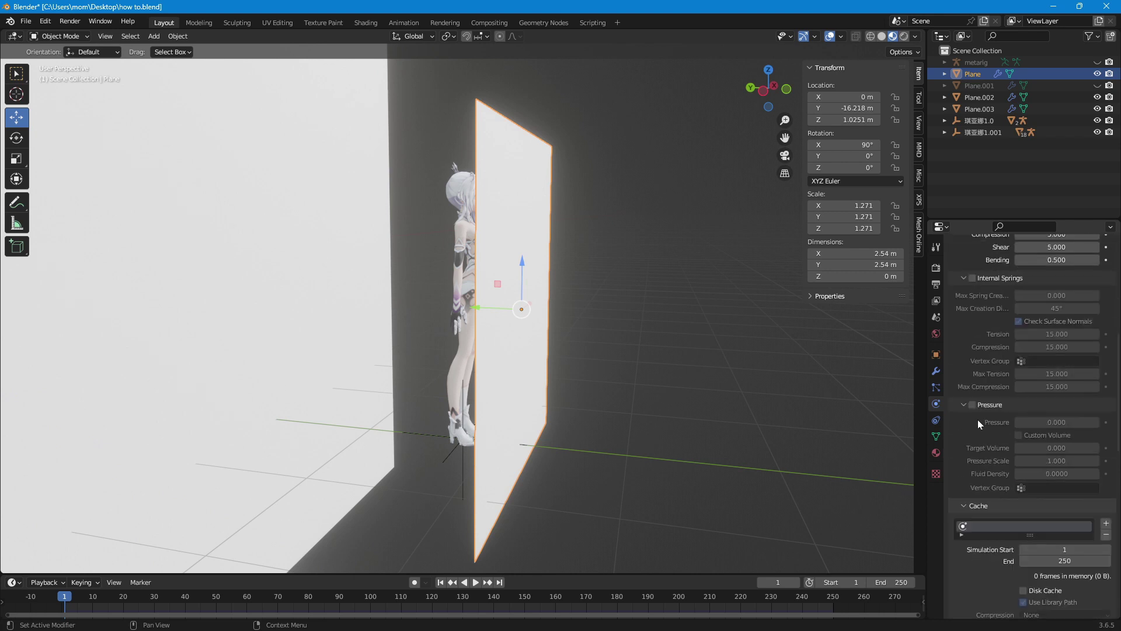
pyautogui.click(972, 405)
pyautogui.click(1024, 422)
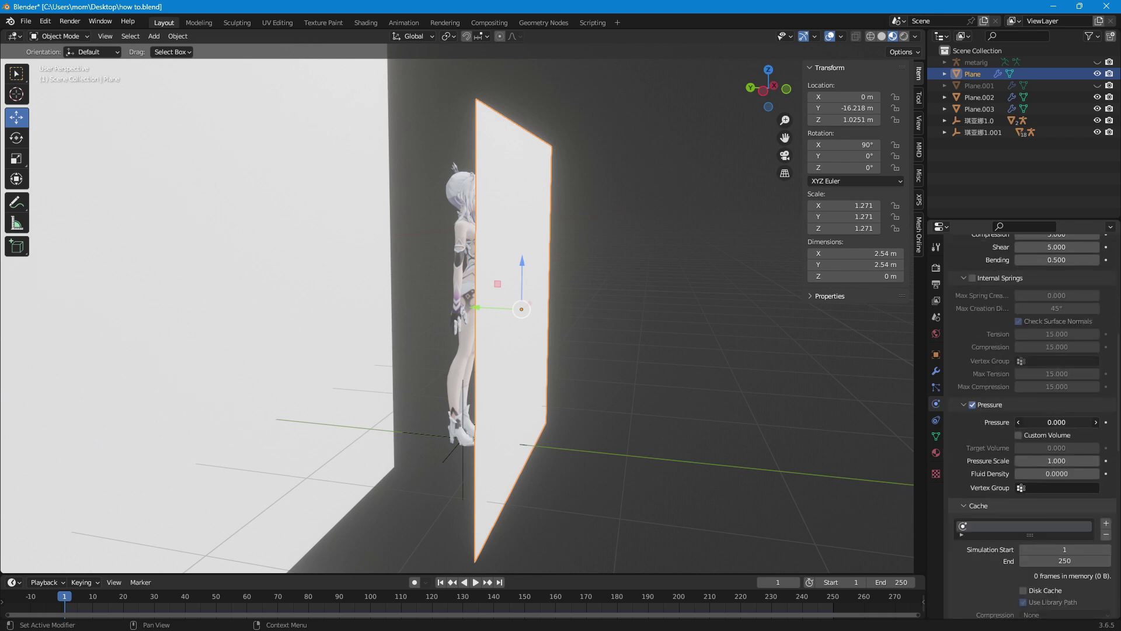
pyautogui.write('-200')
pyautogui.press('Return')
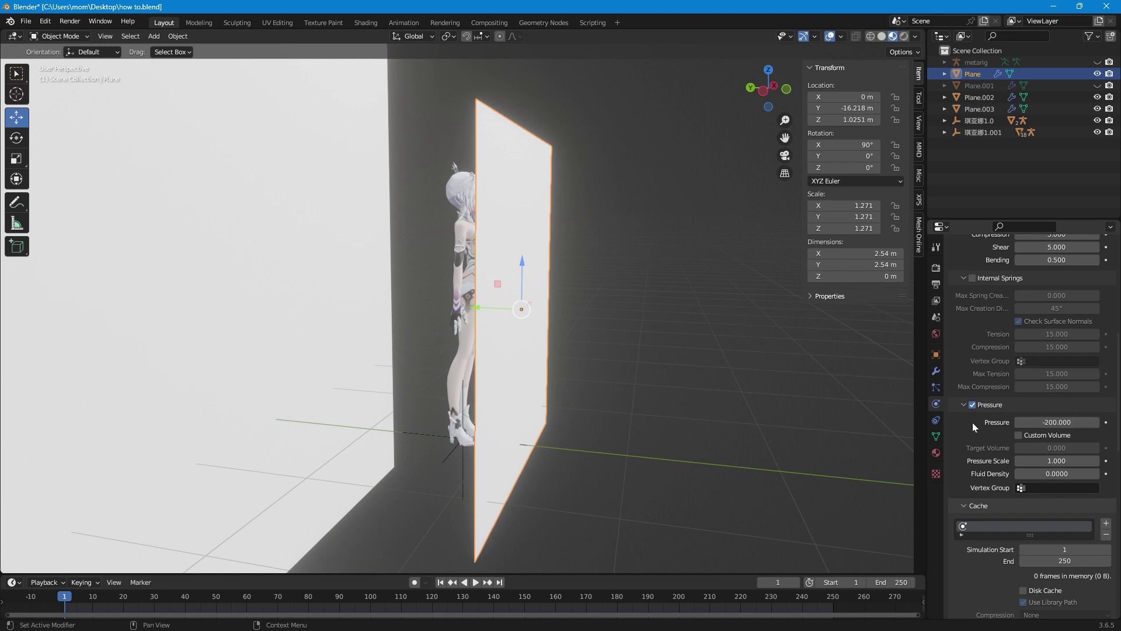
pyautogui.click(1025, 461)
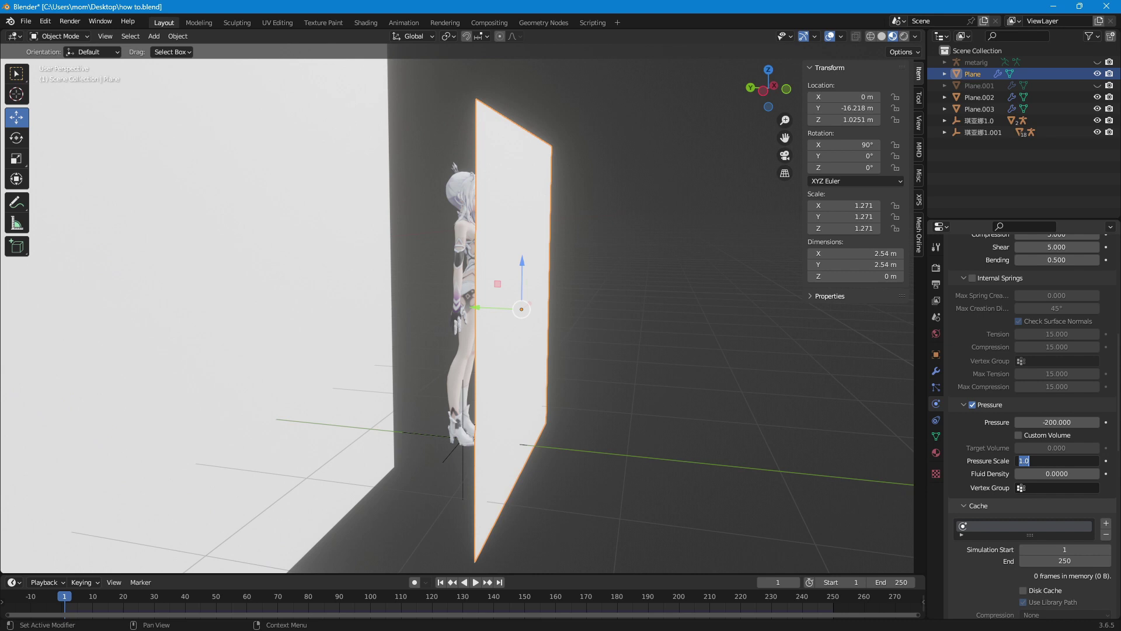
pyautogui.write('150')
pyautogui.press('Return')
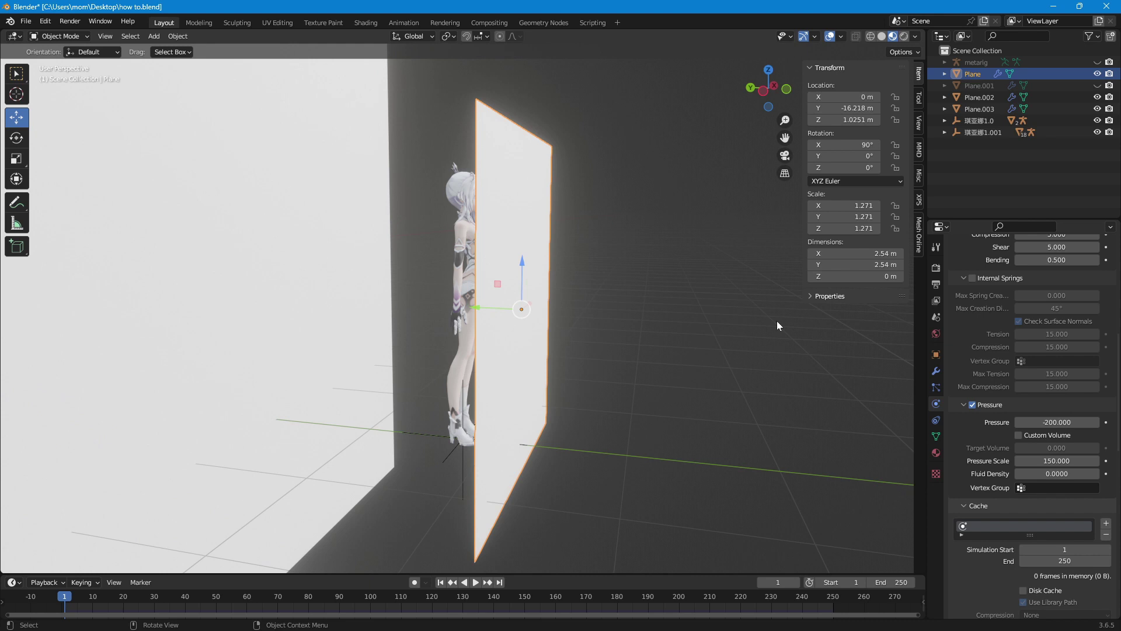
# Change the Cloth Cache End frame from 250 to 10.
pyautogui.scroll(-3, 990, 552)
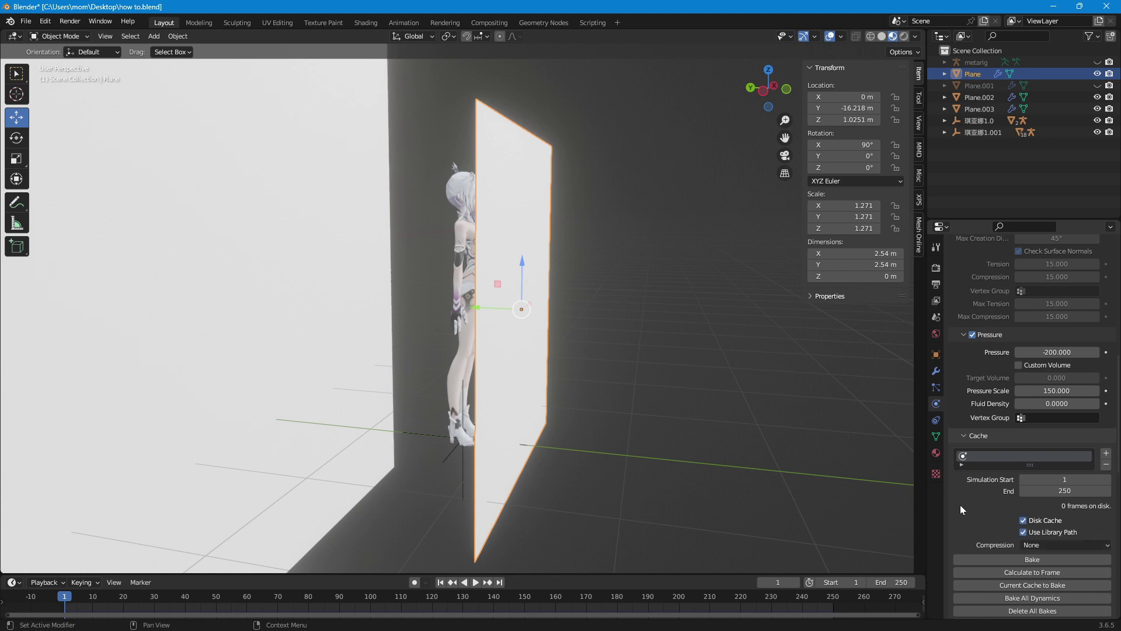
pyautogui.click(1065, 490)
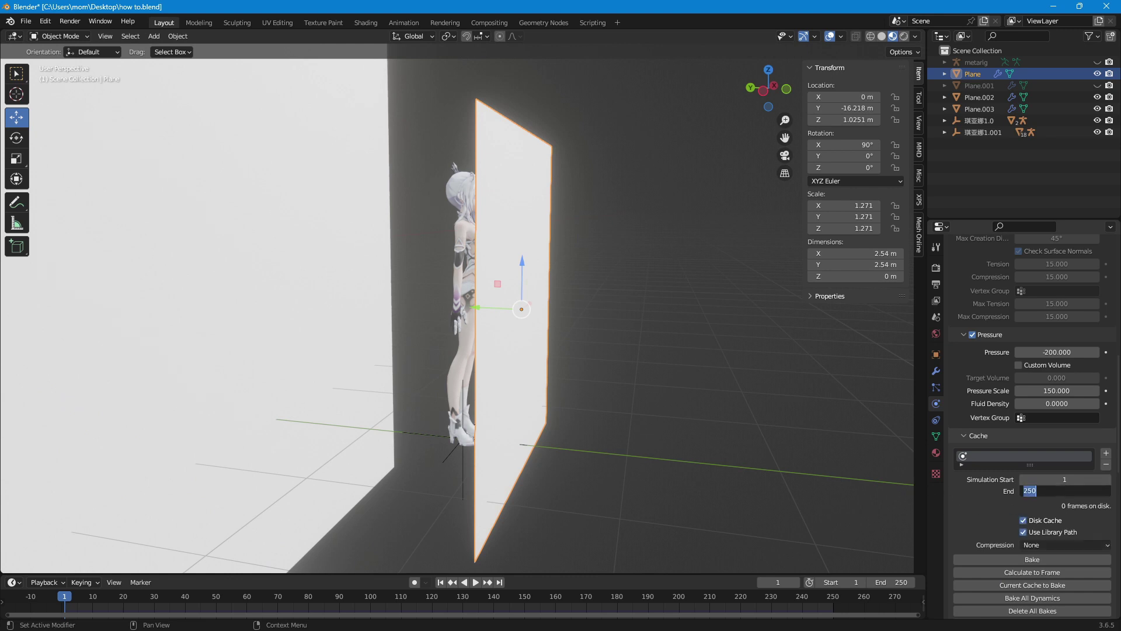
pyautogui.write('10')
pyautogui.press('Return')
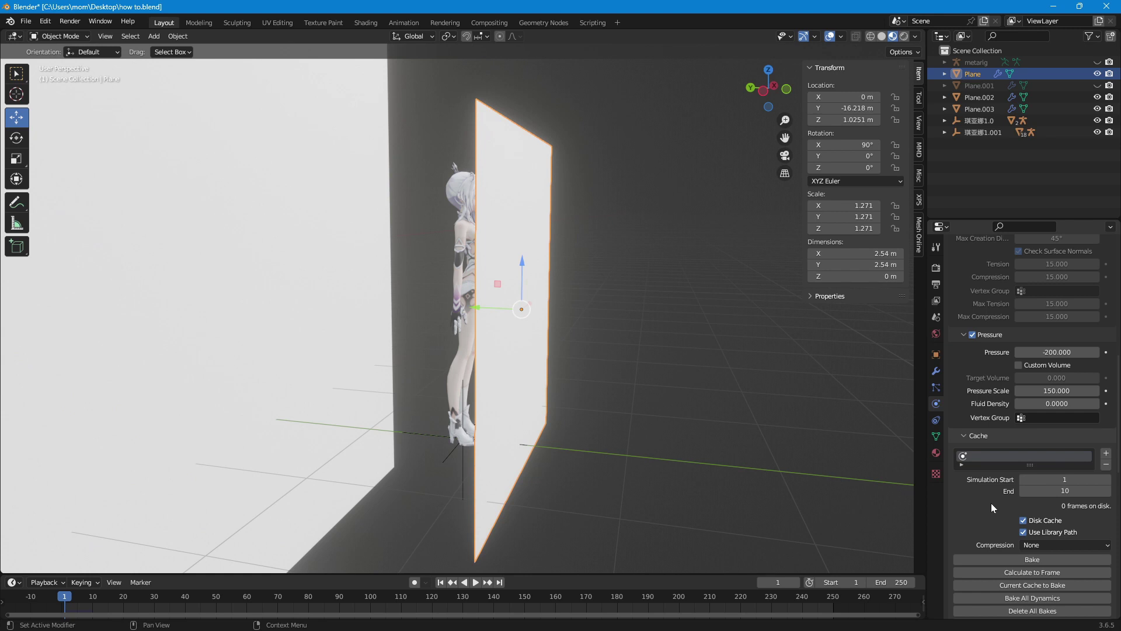
# Set collision Quality to 20 and object collision Distance to its 0.001 m minimum.
pyautogui.scroll(-10, 983, 503)
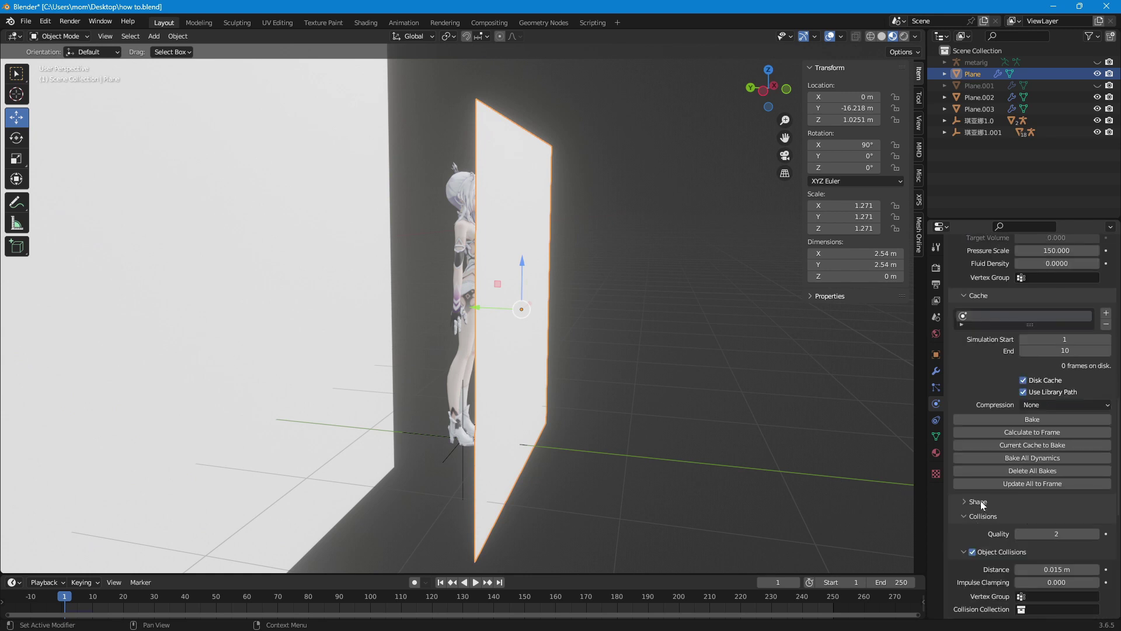
pyautogui.click(1056, 394)
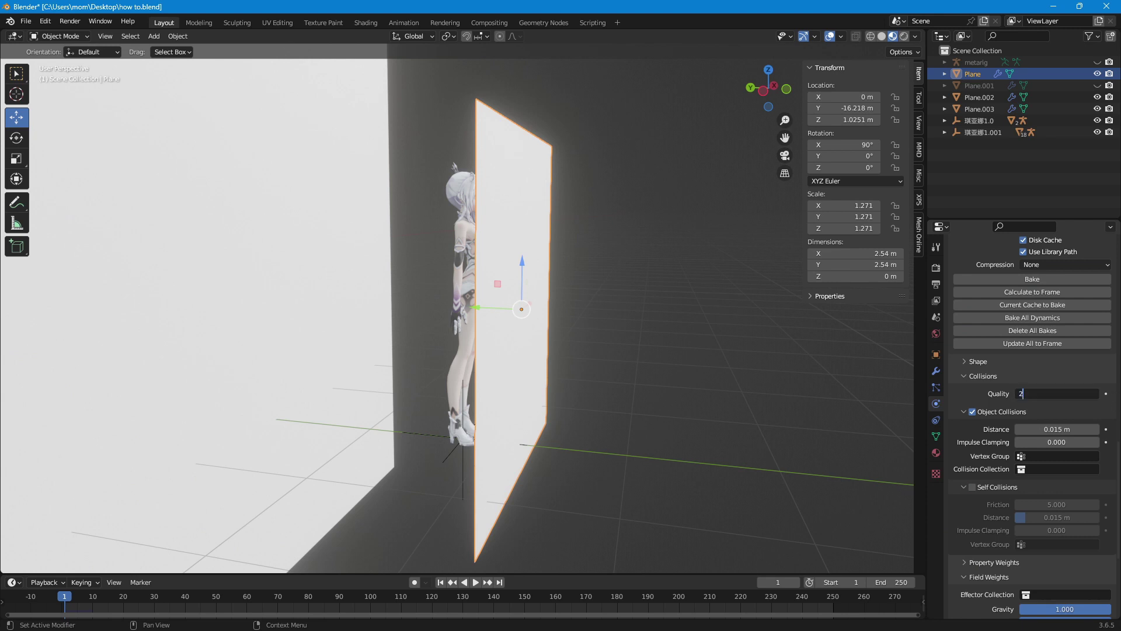
pyautogui.write('0')
pyautogui.press('Return')
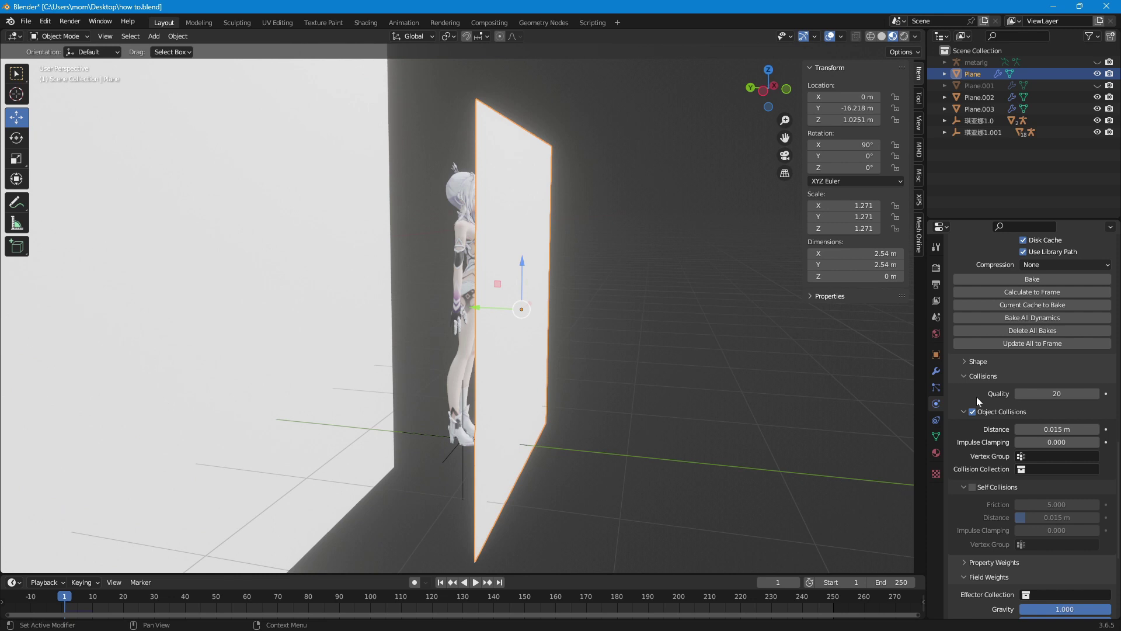
pyautogui.click(1024, 429)
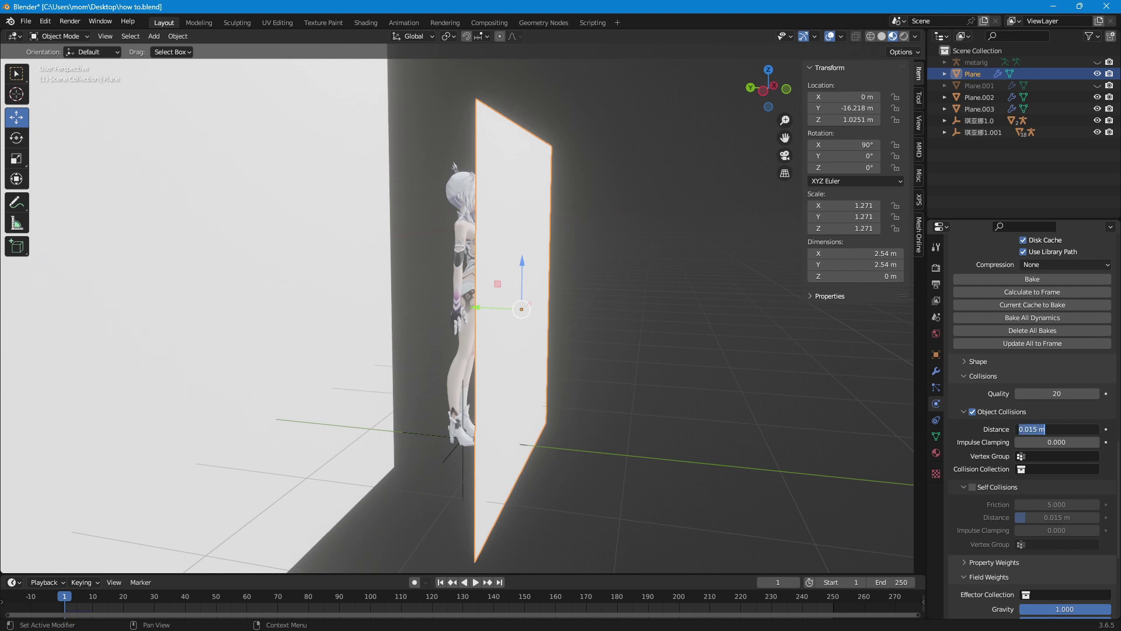
pyautogui.write('0')
pyautogui.press('Return')
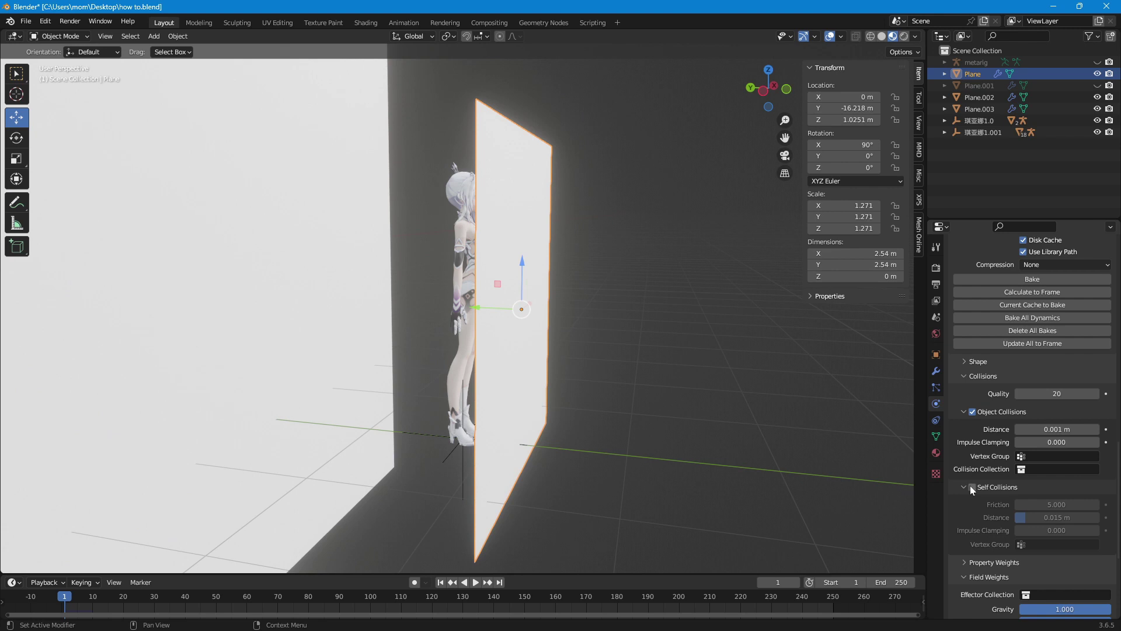
# Enable Self Collisions with a distance of 0.001 m.
pyautogui.click(972, 487)
pyautogui.click(1035, 518)
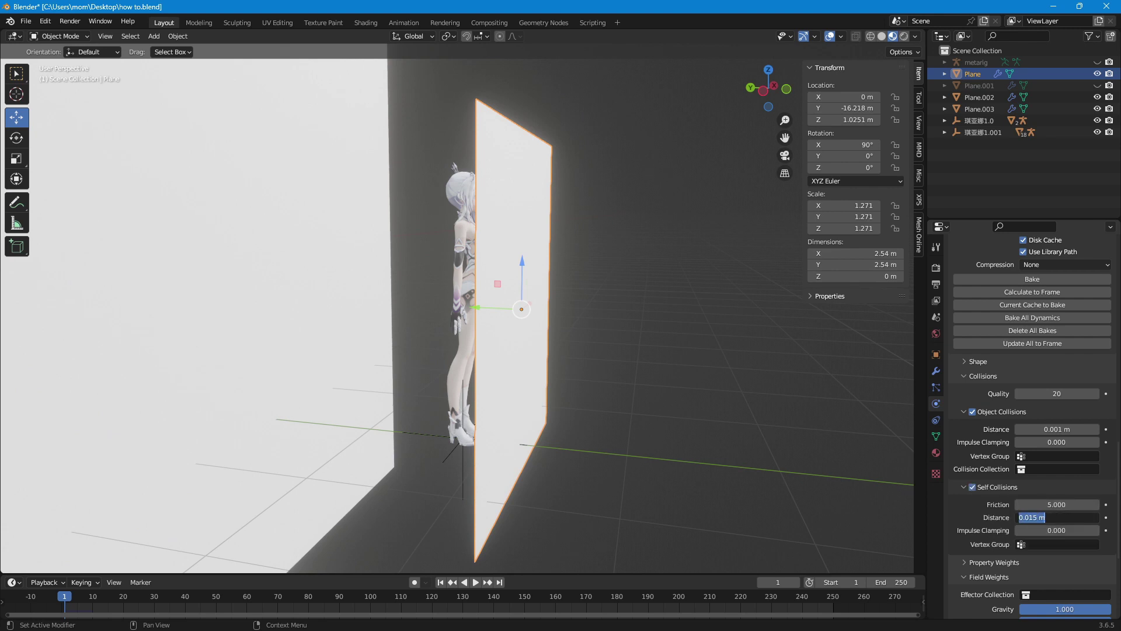
pyautogui.write('0')
pyautogui.press('Return')
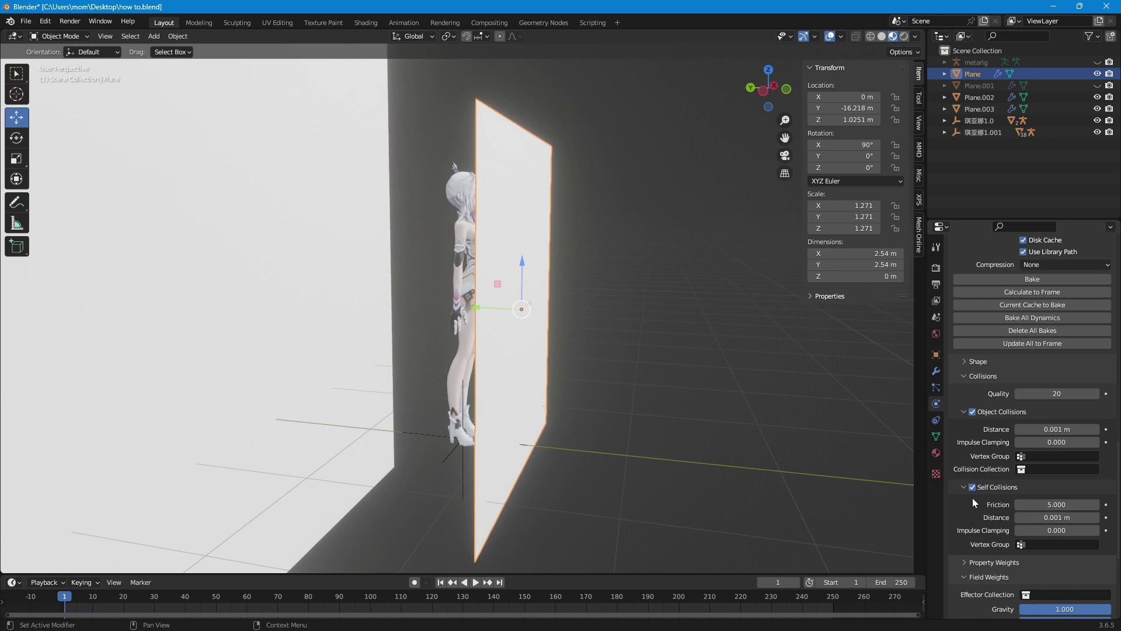
pyautogui.scroll(-8, 972, 498)
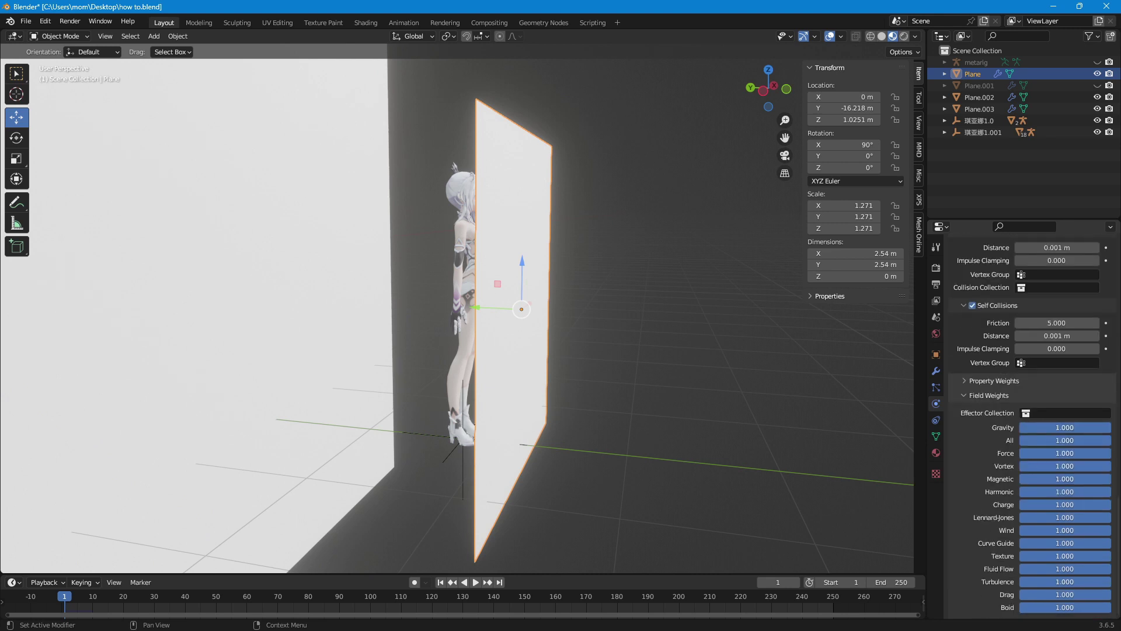
# Zero every Field Weights value from Gravity down to Boid in one multi-field edit.
pyautogui.moveTo(1065, 427); pyautogui.dragTo(1064, 607)
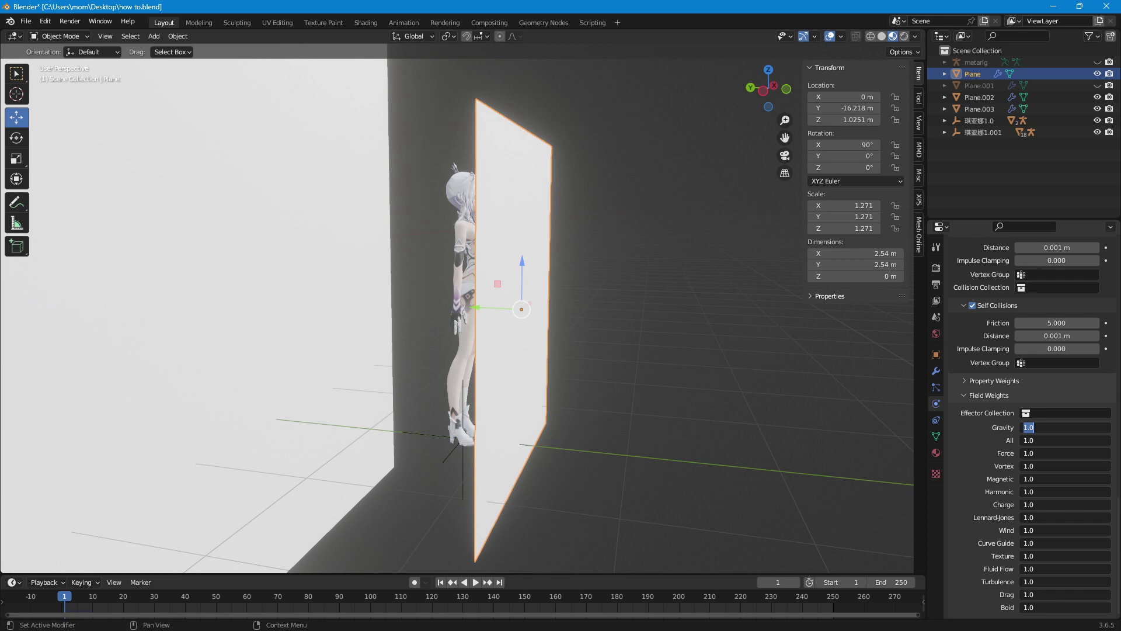
pyautogui.write('0')
pyautogui.press('Return')
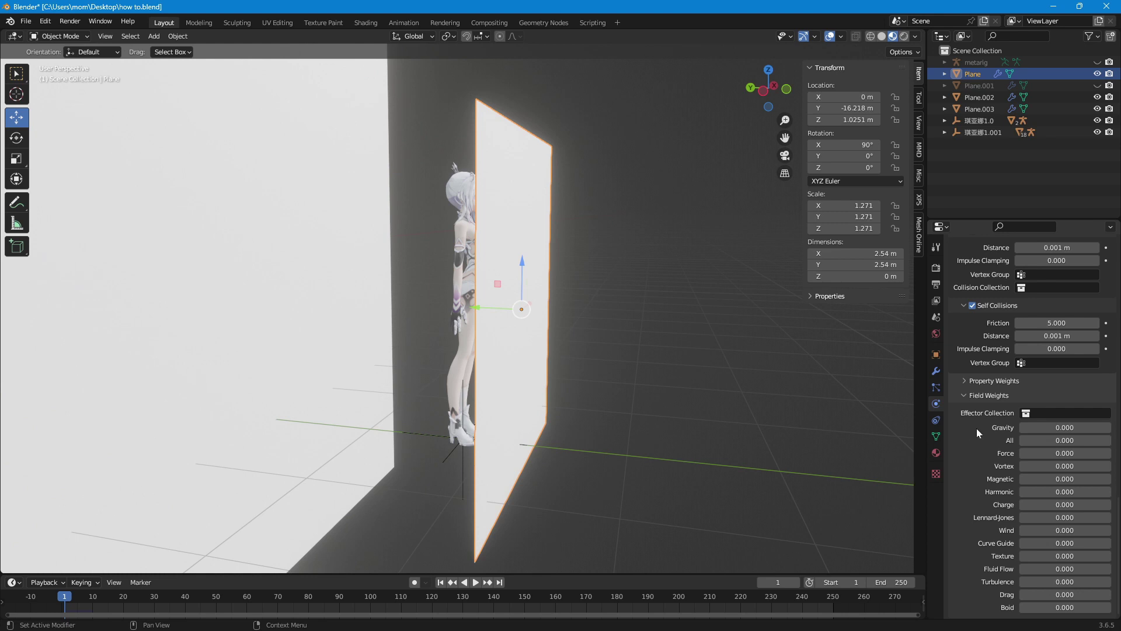
pyautogui.scroll(10, 979, 492)
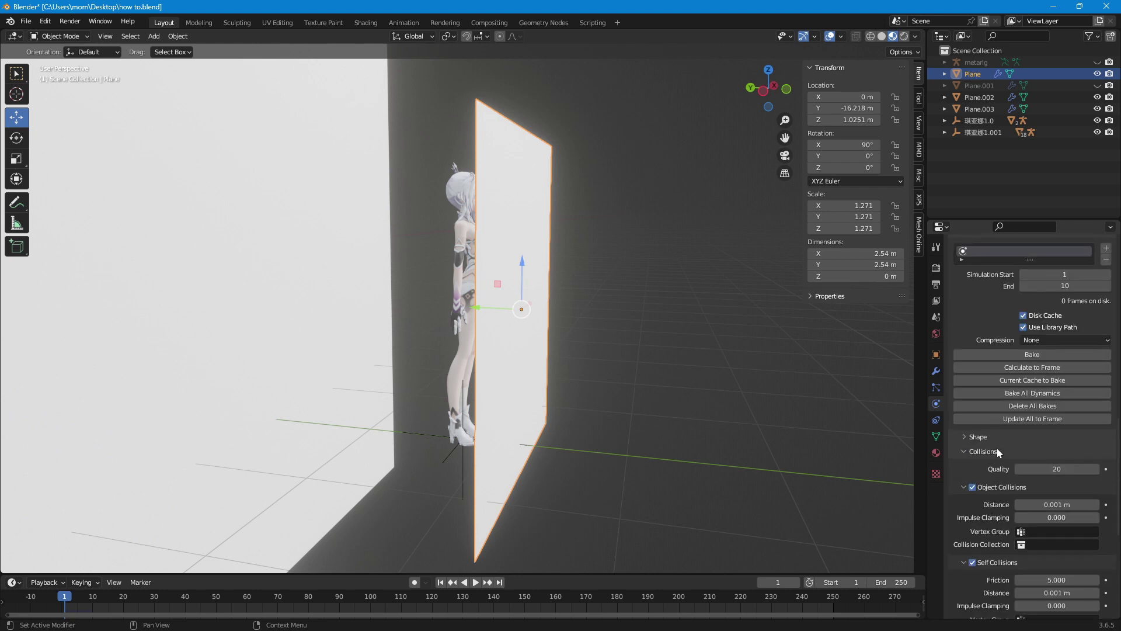
pyautogui.scroll(5, 997, 447)
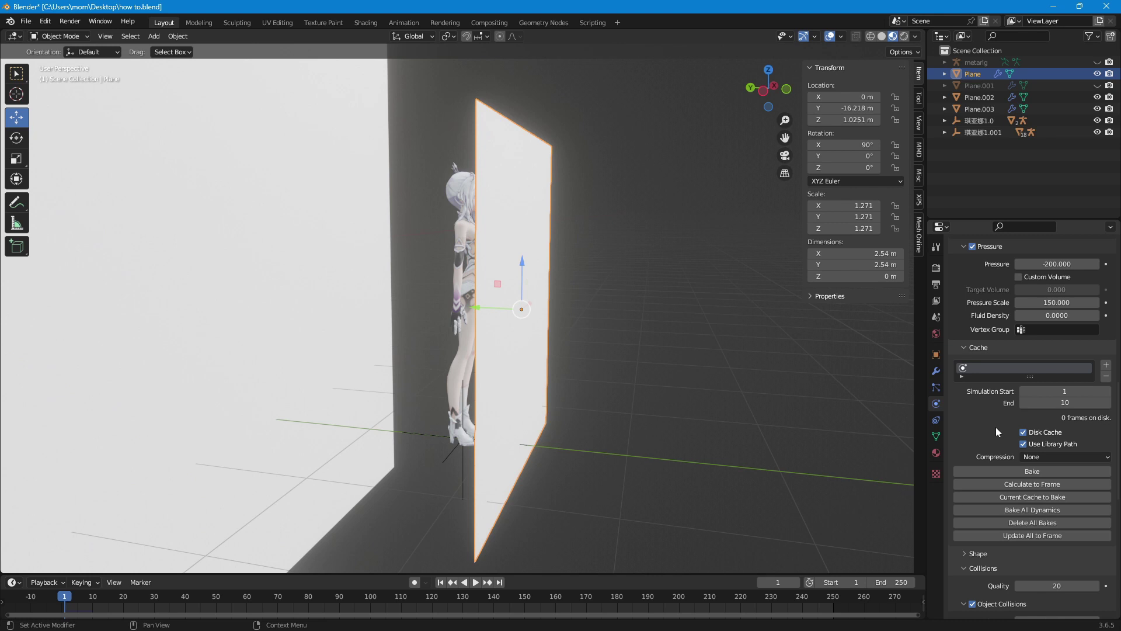
pyautogui.scroll(9, 997, 431)
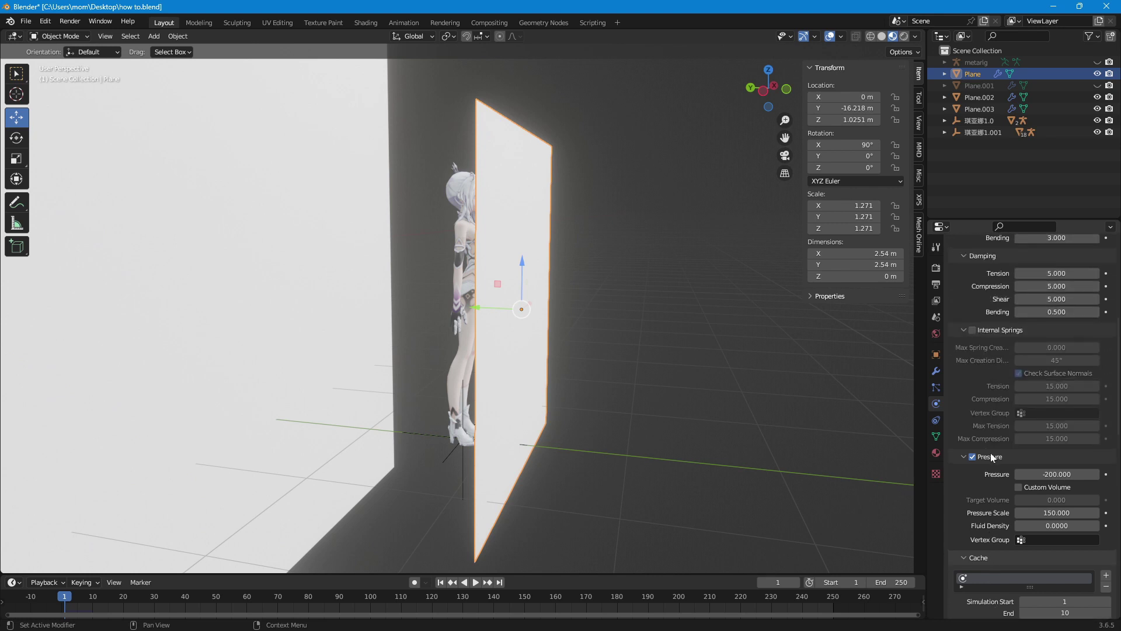
pyautogui.scroll(4, 992, 453)
pyautogui.scroll(5, 1007, 482)
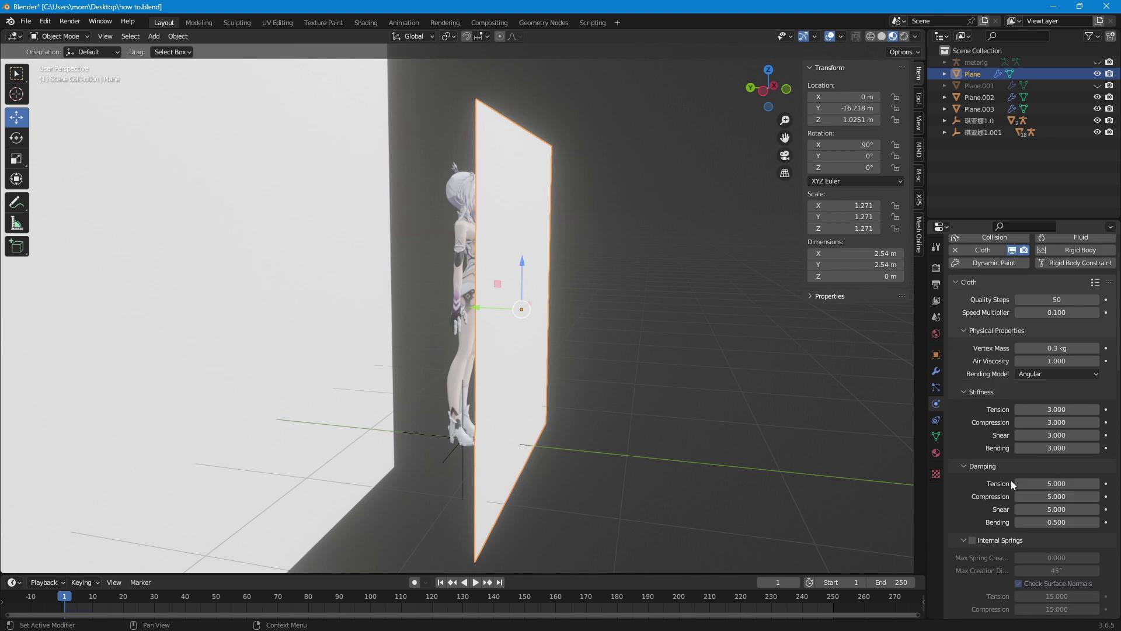
pyautogui.scroll(2, 1010, 480)
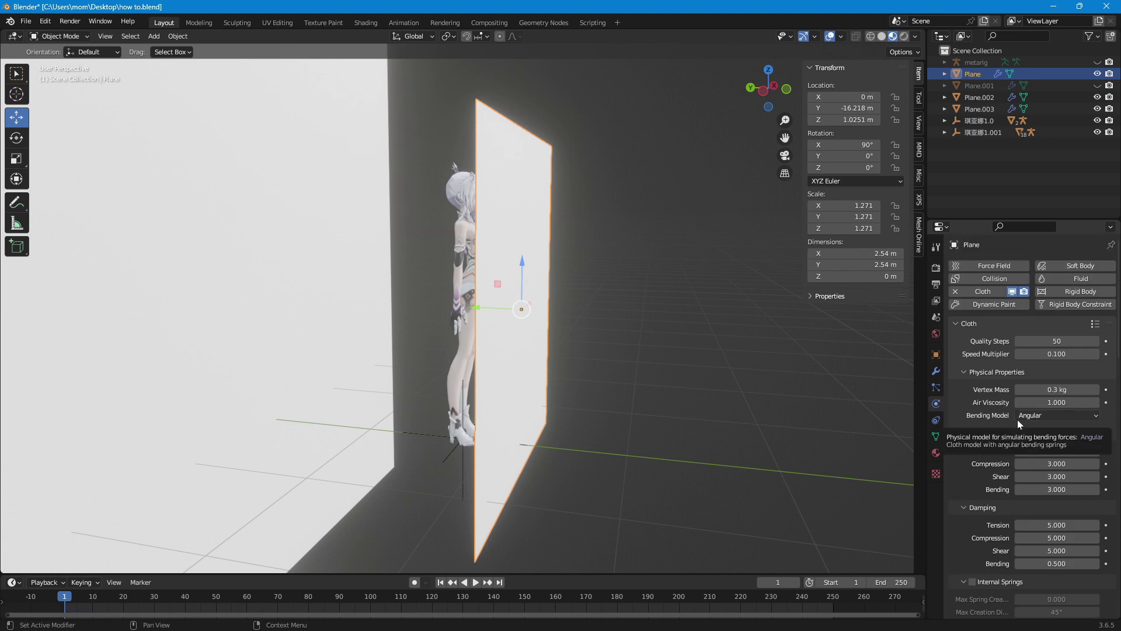
pyautogui.scroll(-4, 1017, 420)
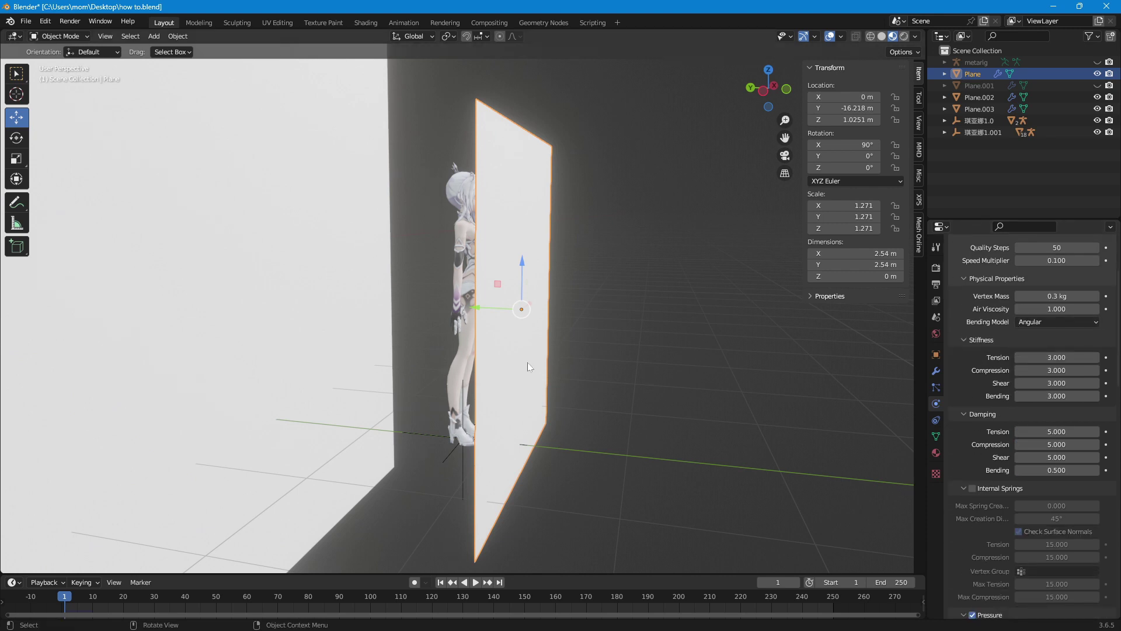
# Orbit the scene and select the character, Plane.003 and the cloth Plane in turn.
pyautogui.click(458, 272)
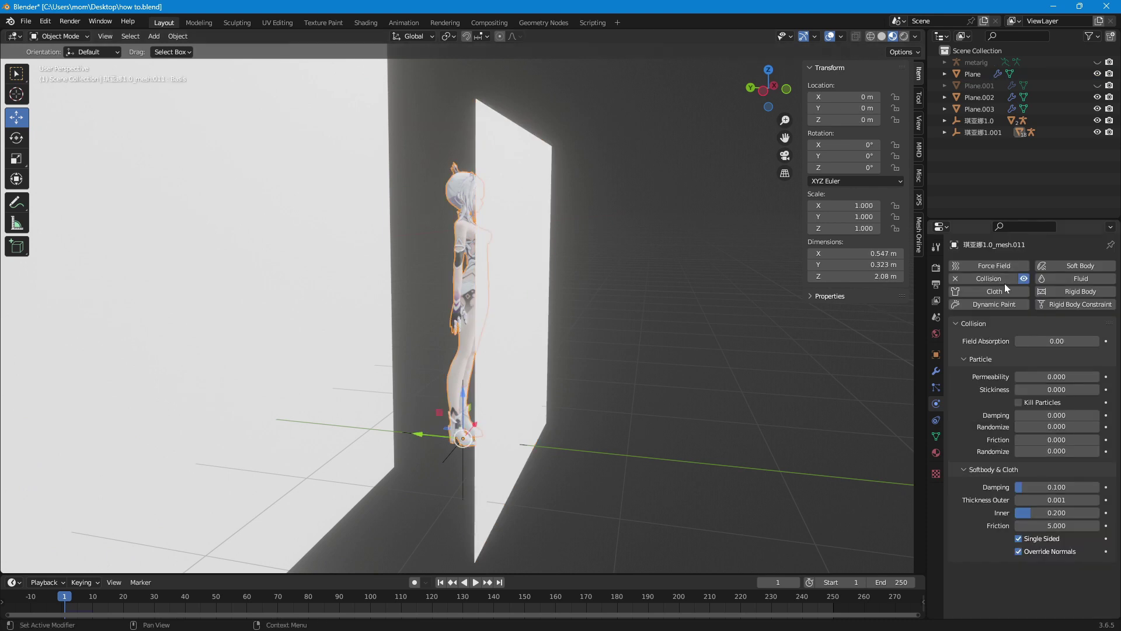
pyautogui.click(277, 305)
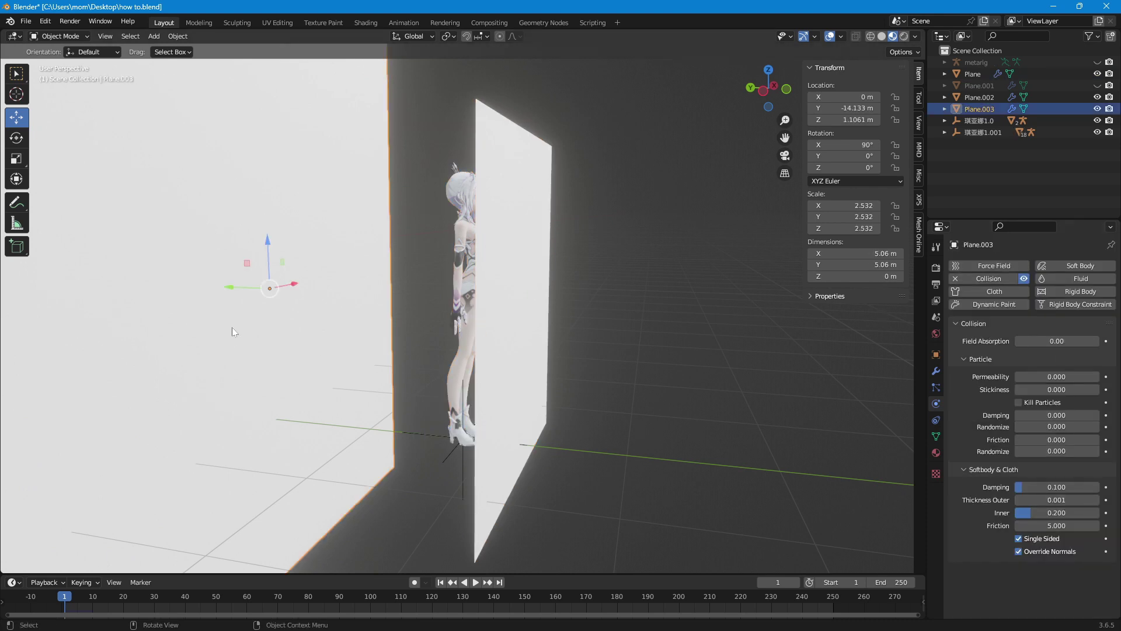
pyautogui.moveTo(649, 327); pyautogui.dragTo(656, 333, button='middle')
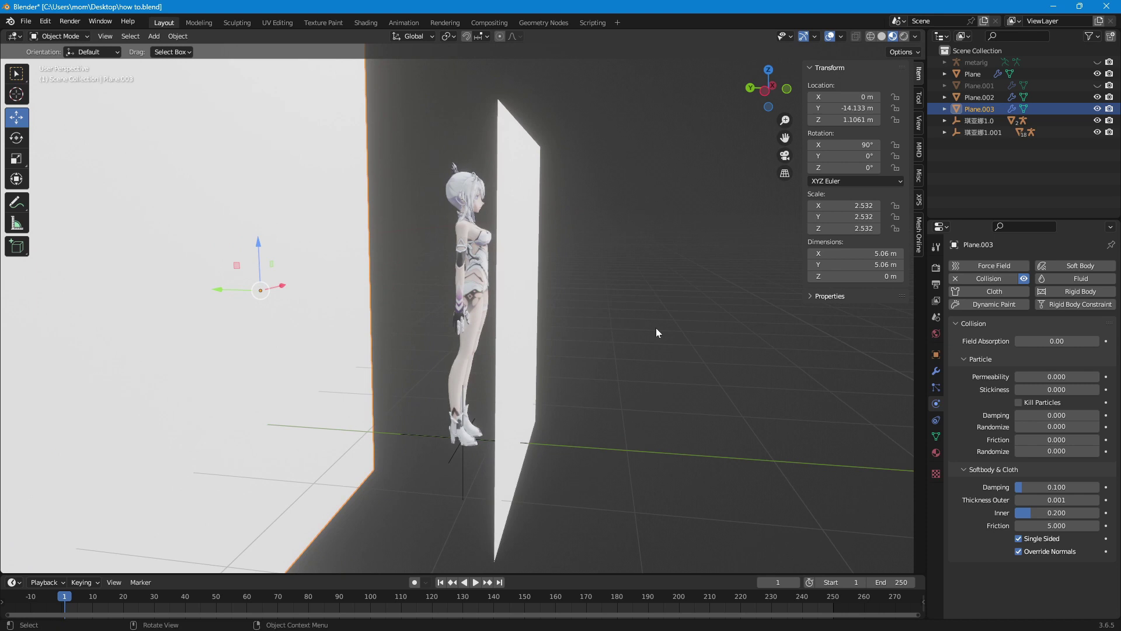
pyautogui.click(524, 246)
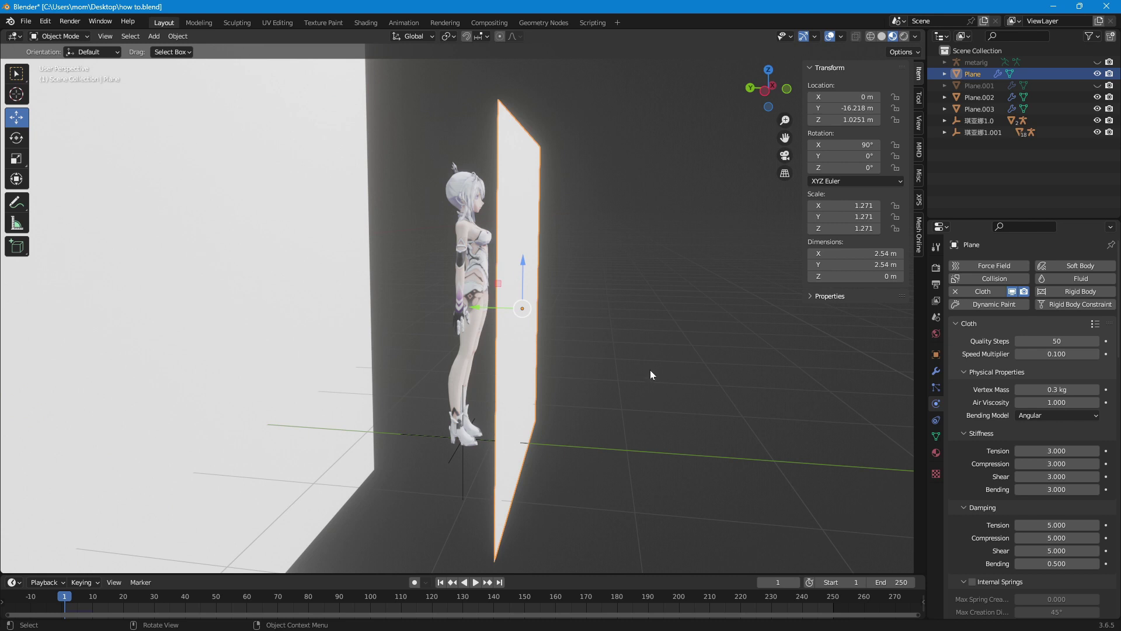
pyautogui.moveTo(622, 324); pyautogui.dragTo(637, 326, button='middle')
# Move Plane.002 and Plane.003 -1.416 m along Y toward the cloth Plane.
pyautogui.click(288, 340)
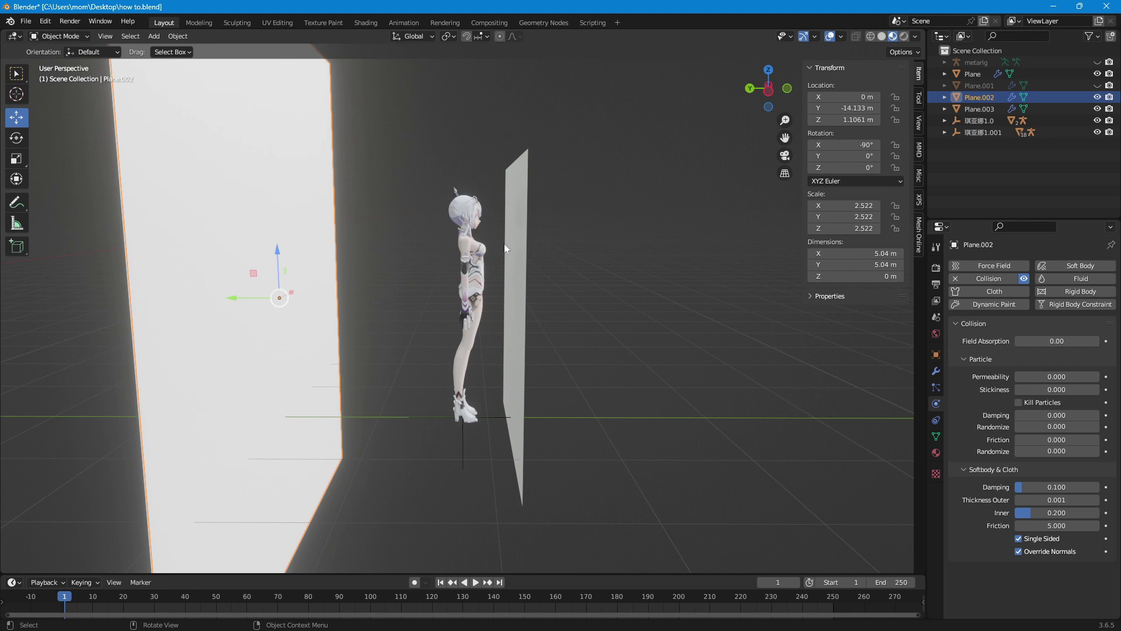
pyautogui.keyDown('ctrl'); pyautogui.click(979, 109); pyautogui.keyUp('ctrl')
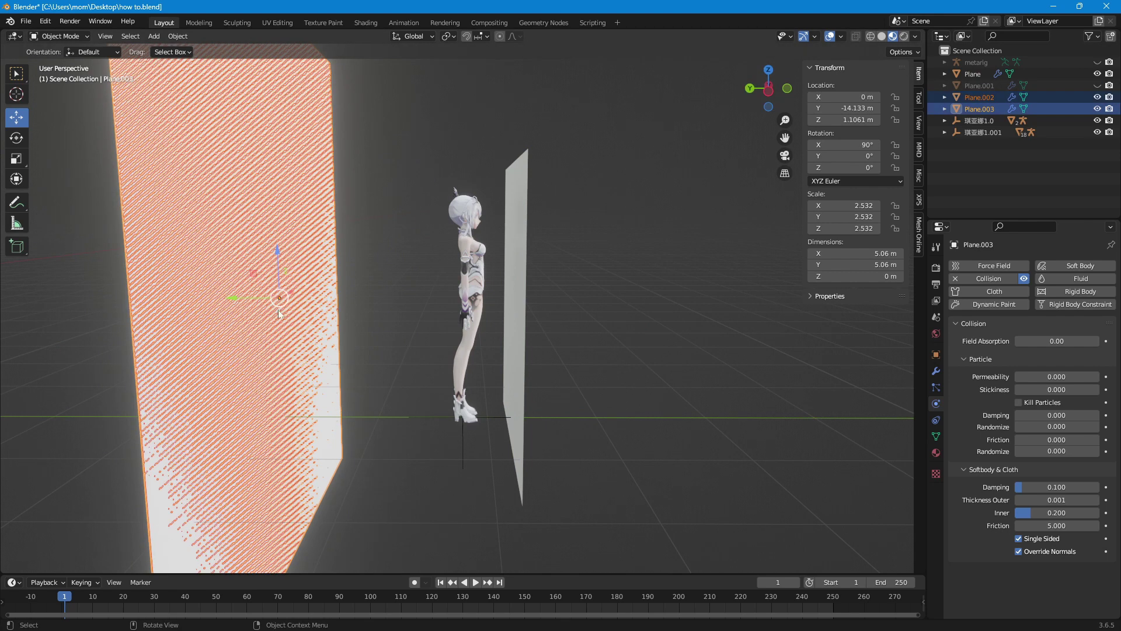
pyautogui.moveTo(237, 299); pyautogui.dragTo(394, 305)
pyautogui.moveTo(462, 284); pyautogui.dragTo(518, 217, button='middle')
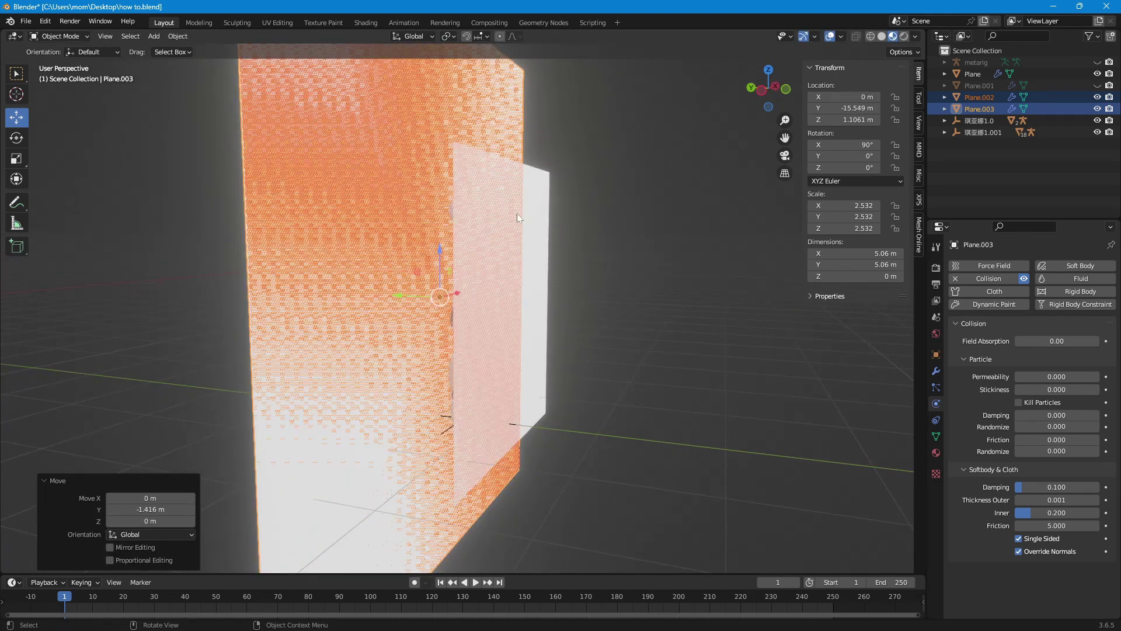
pyautogui.click(519, 217)
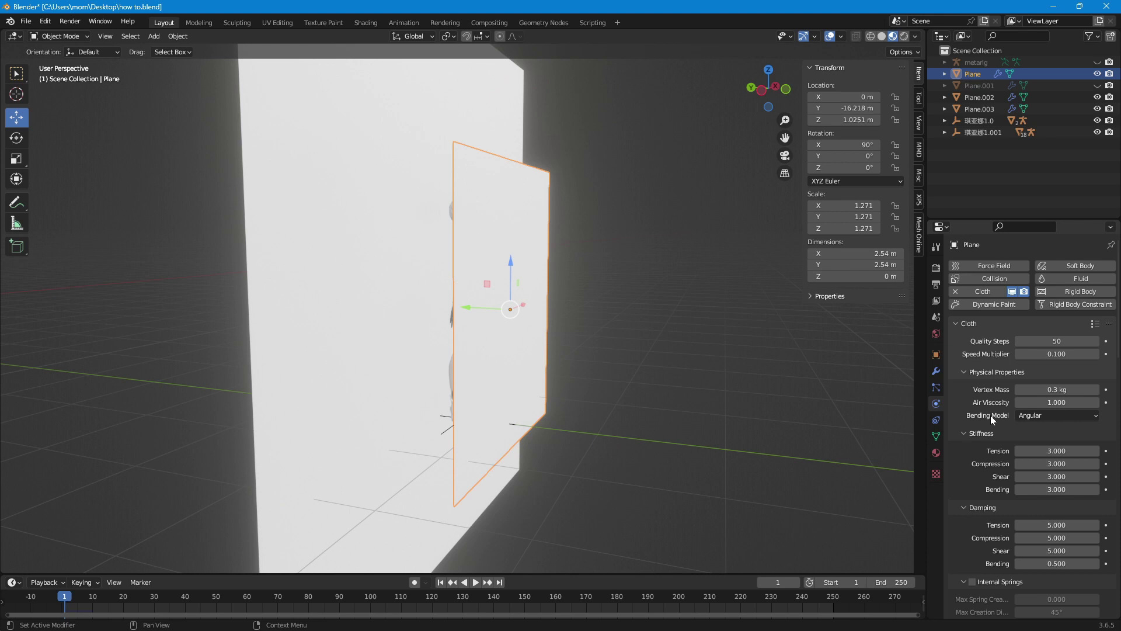
pyautogui.click(1012, 292)
pyautogui.hotkey('ctrl', 's')
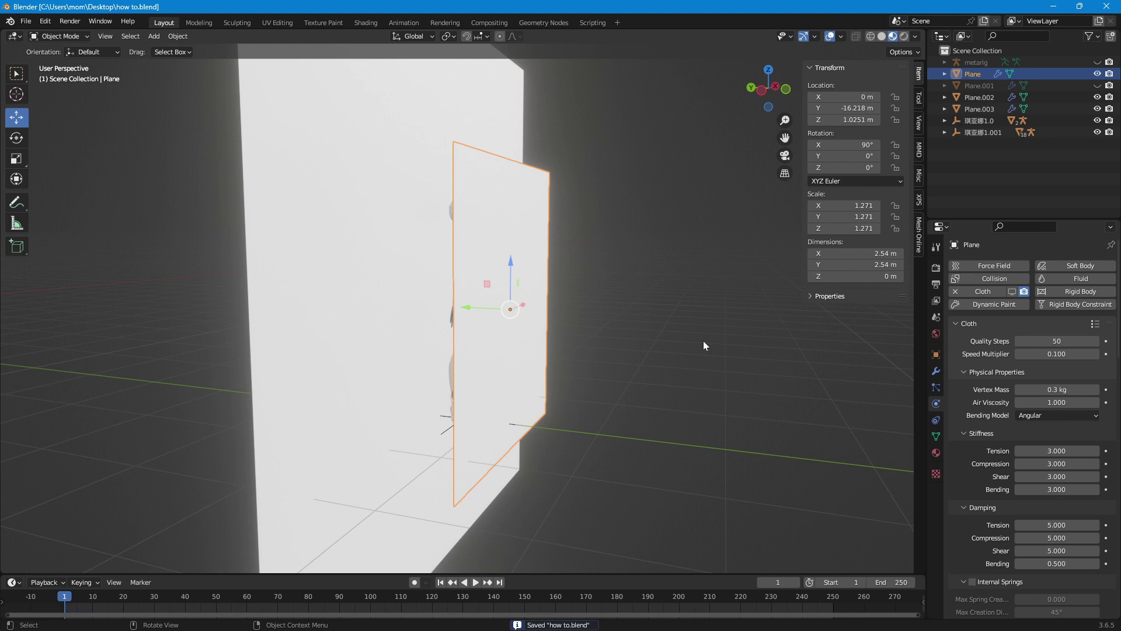
pyautogui.click(1013, 292)
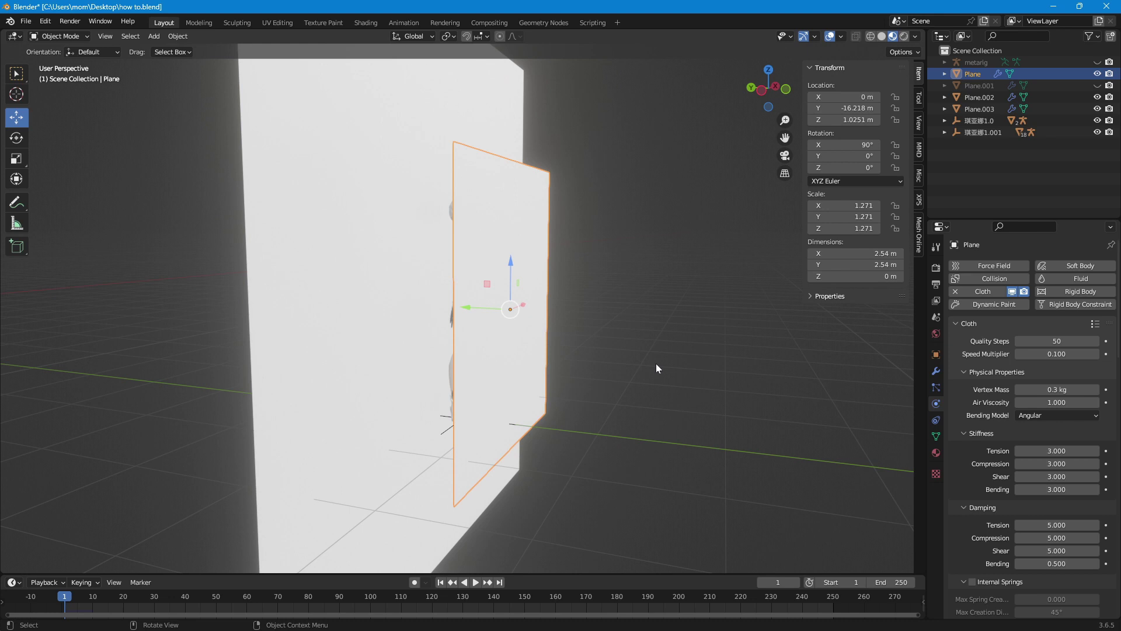
# Scroll the cloth Physics settings down to the Pressure and Cache panels.
pyautogui.scroll(-15, 1038, 436)
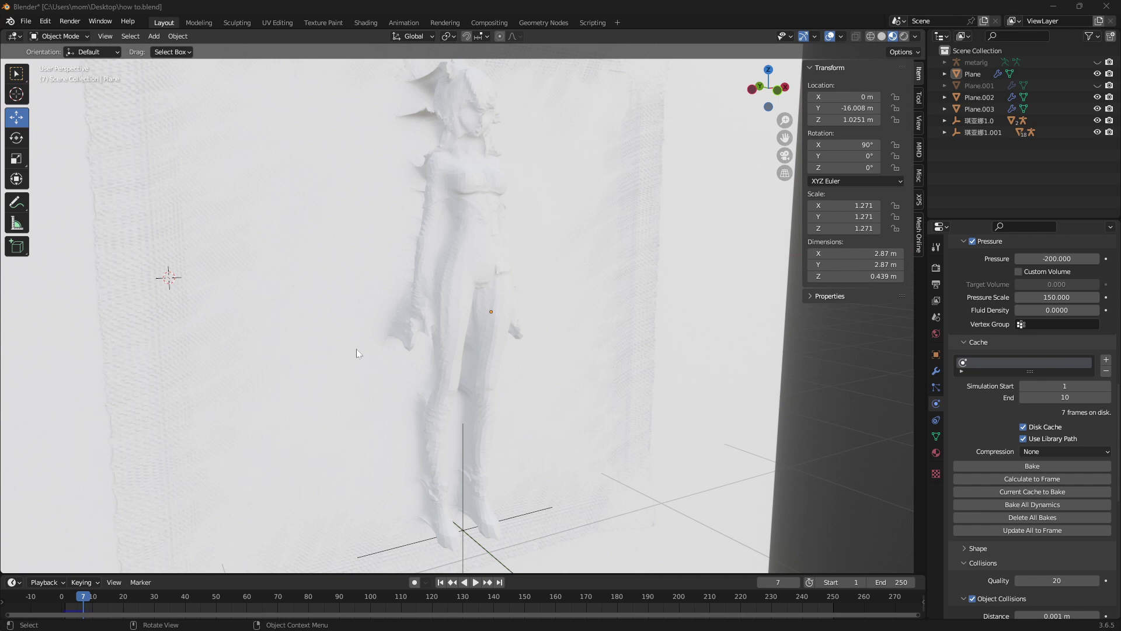
# Apply Shade Smooth to the cloth sheet Plane.
pyautogui.moveTo(513, 181)
pyautogui.mouseDown(button='middle')
pyautogui.moveTo(564, 172)
pyautogui.moveTo(526, 173)
pyautogui.mouseUp(button='middle')
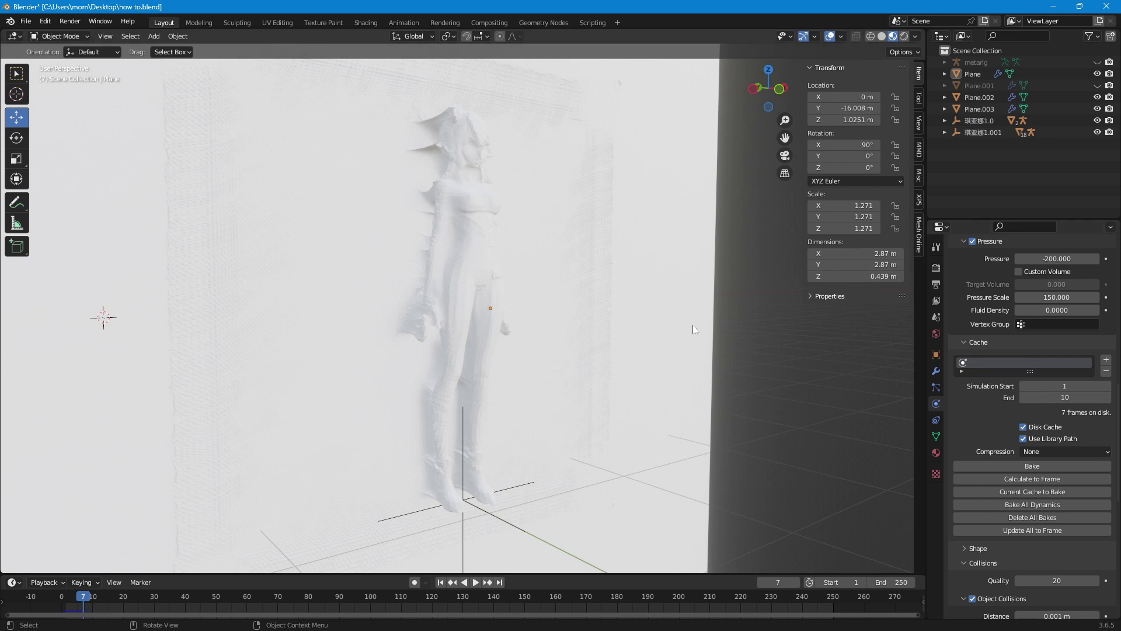
pyautogui.click(288, 245)
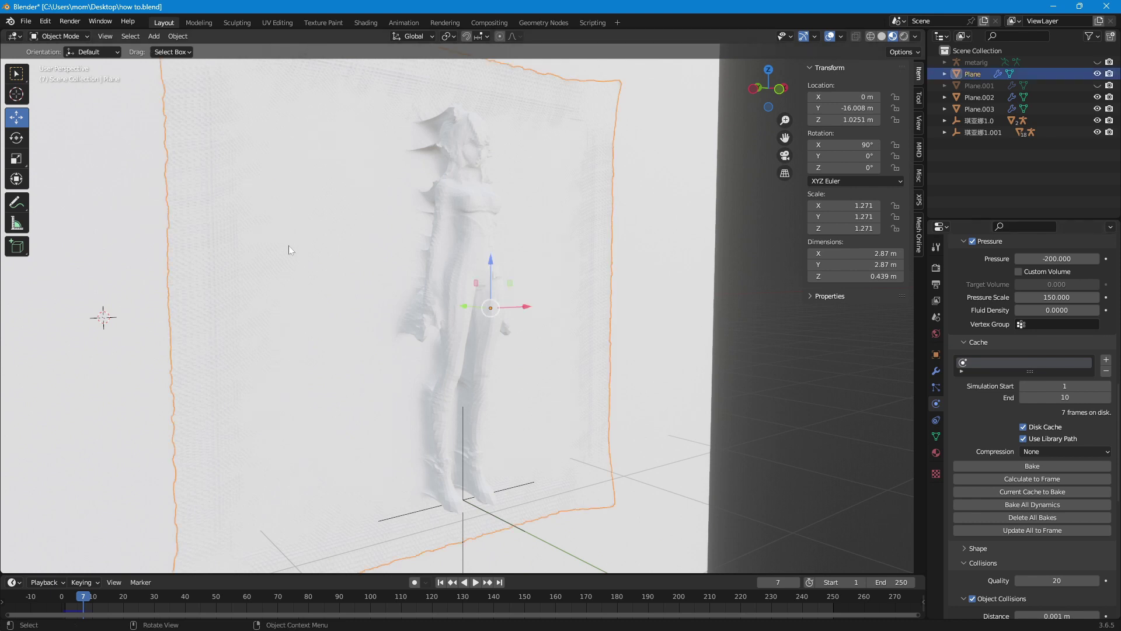
pyautogui.click(180, 37)
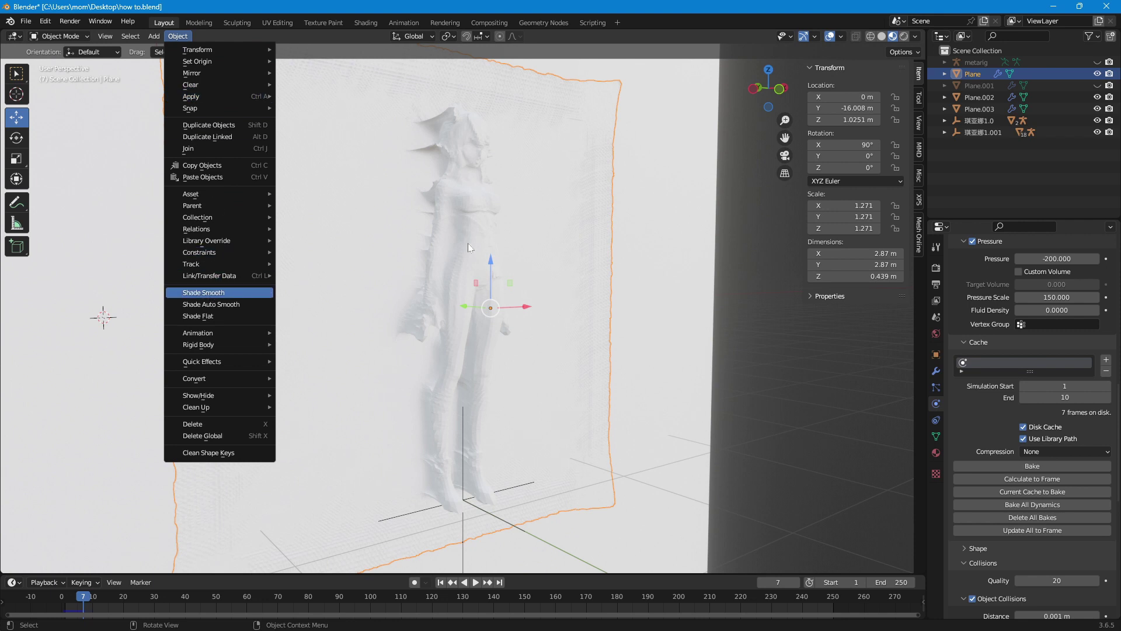
pyautogui.click(212, 294)
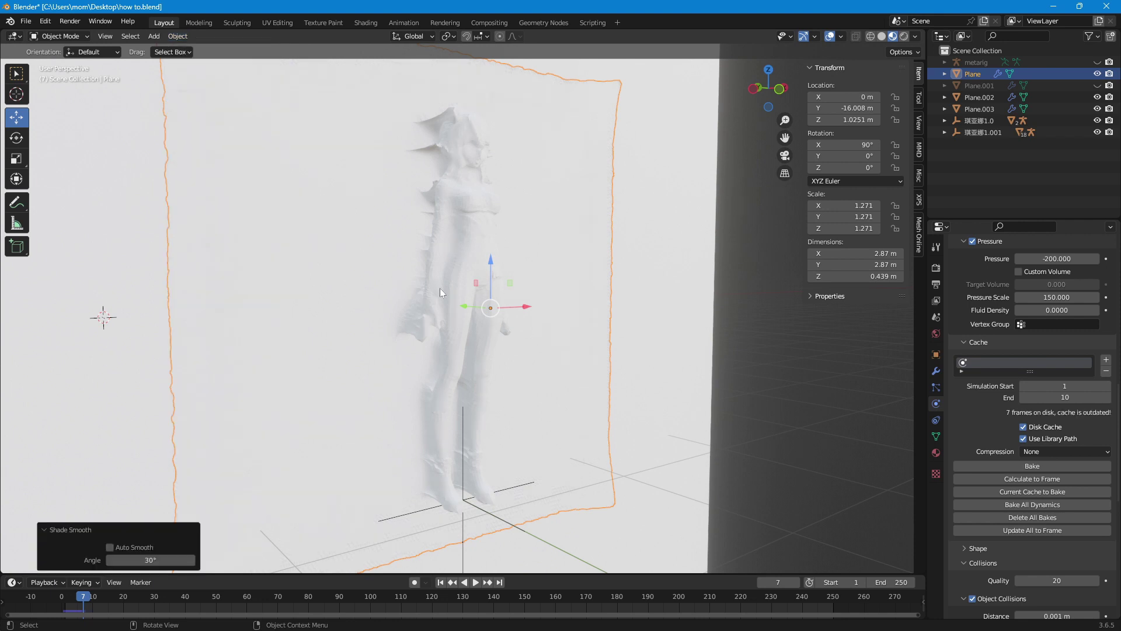
# Assign the dark 'Material' to the cloth sheet and to Plane.003.
pyautogui.click(936, 453)
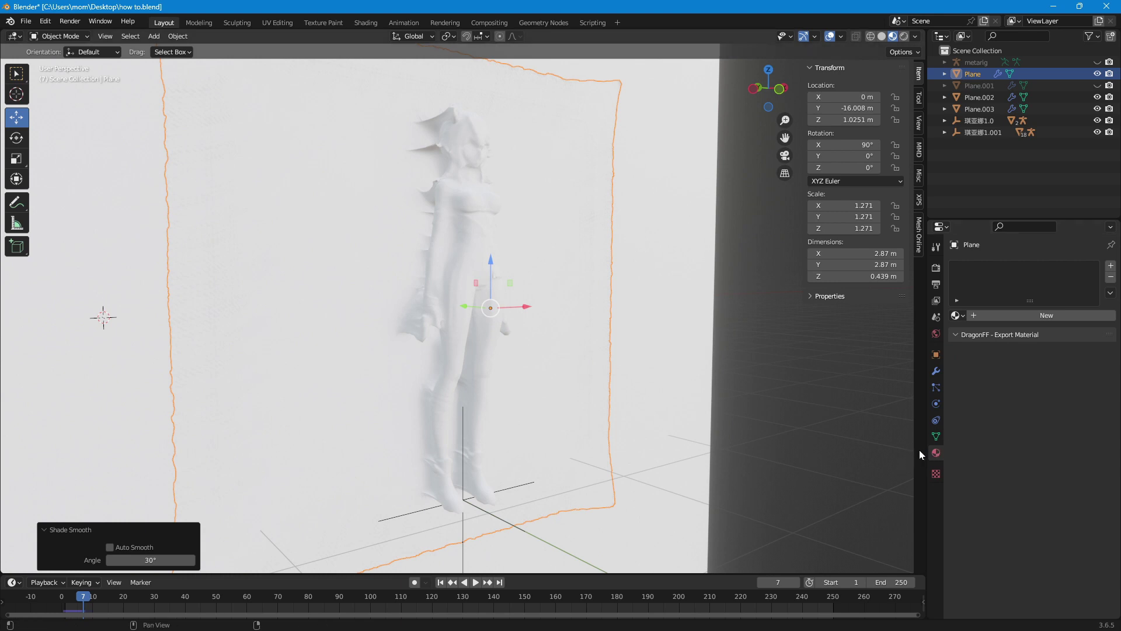
pyautogui.click(958, 315)
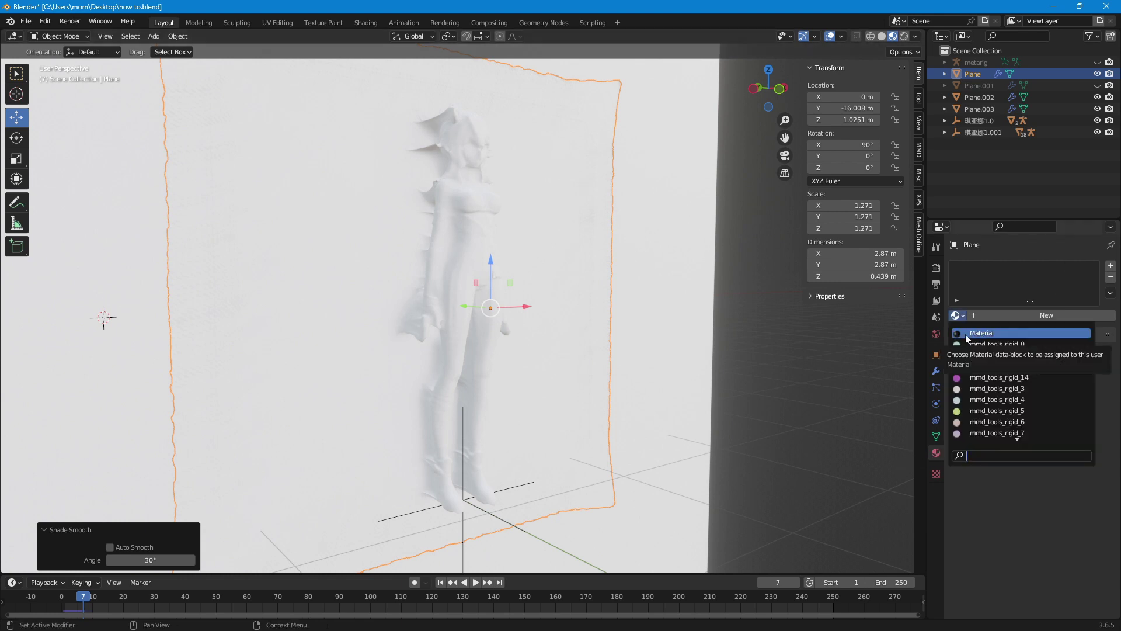
pyautogui.click(981, 333)
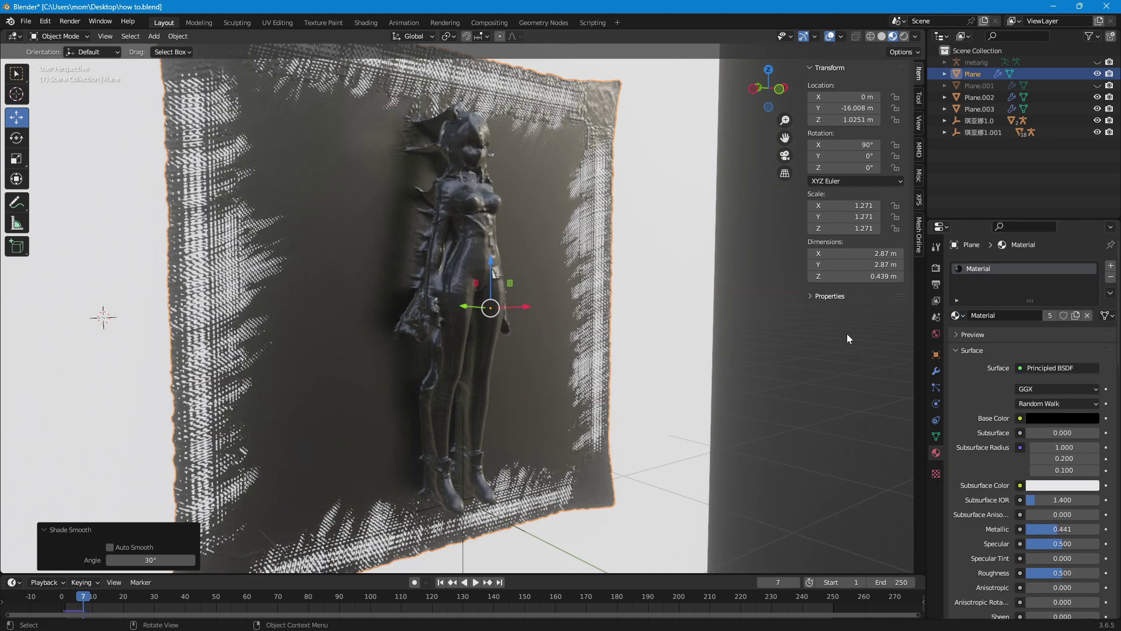
pyautogui.click(660, 292)
pyautogui.click(957, 315)
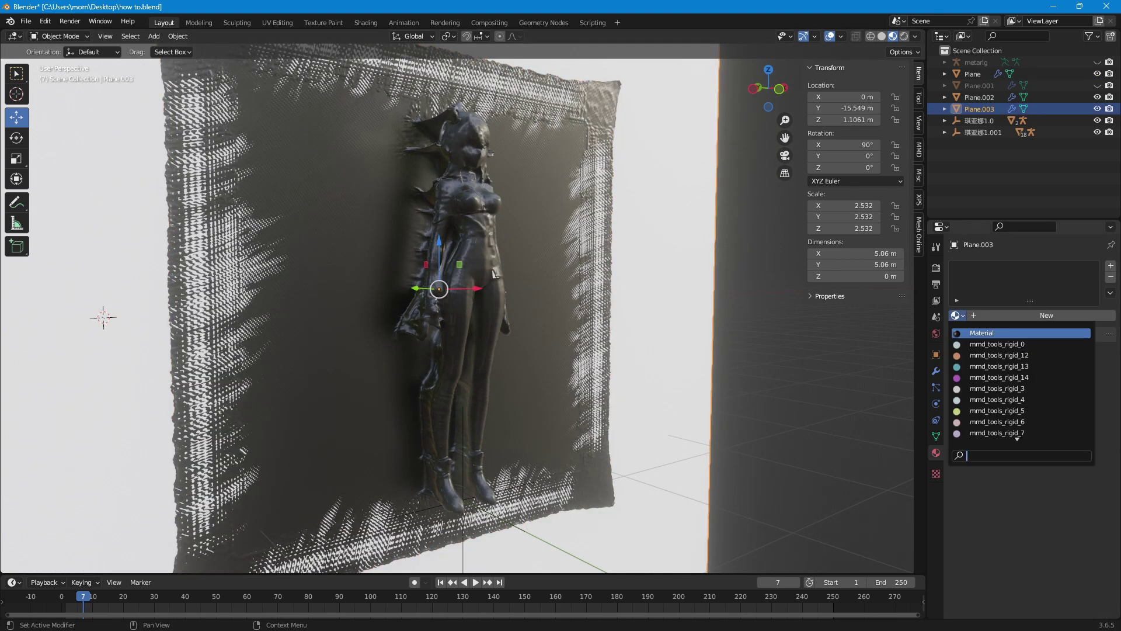
pyautogui.click(993, 333)
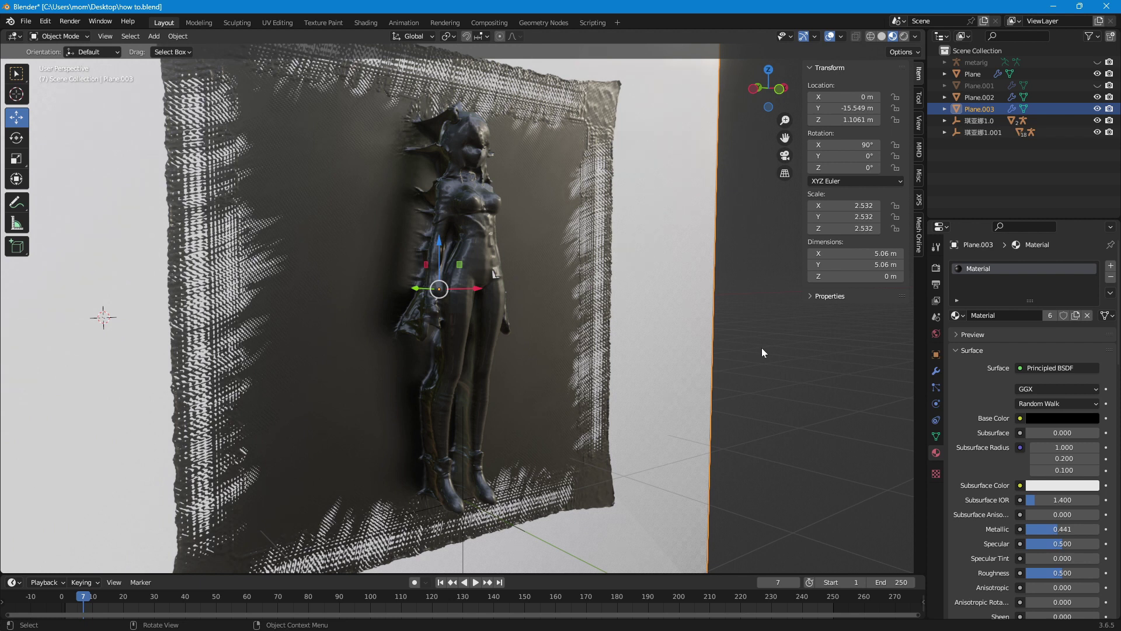
pyautogui.click(936, 370)
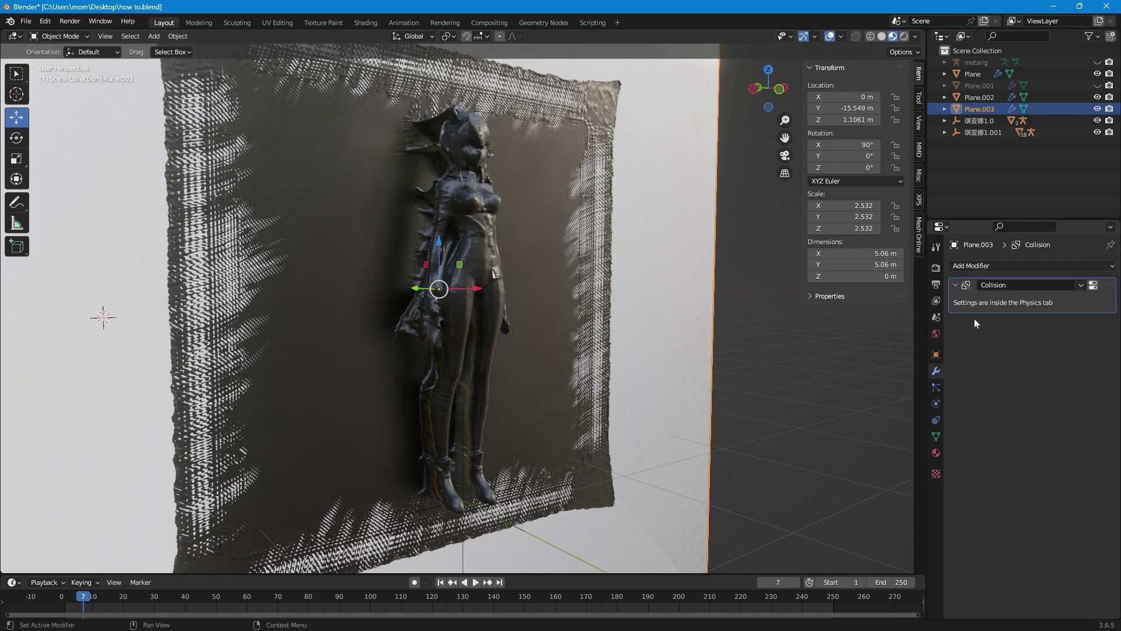
# Add Subdivision Surface and a Project-mode Shrinkwrap with Negative direction to Plane.003.
pyautogui.click(1005, 267)
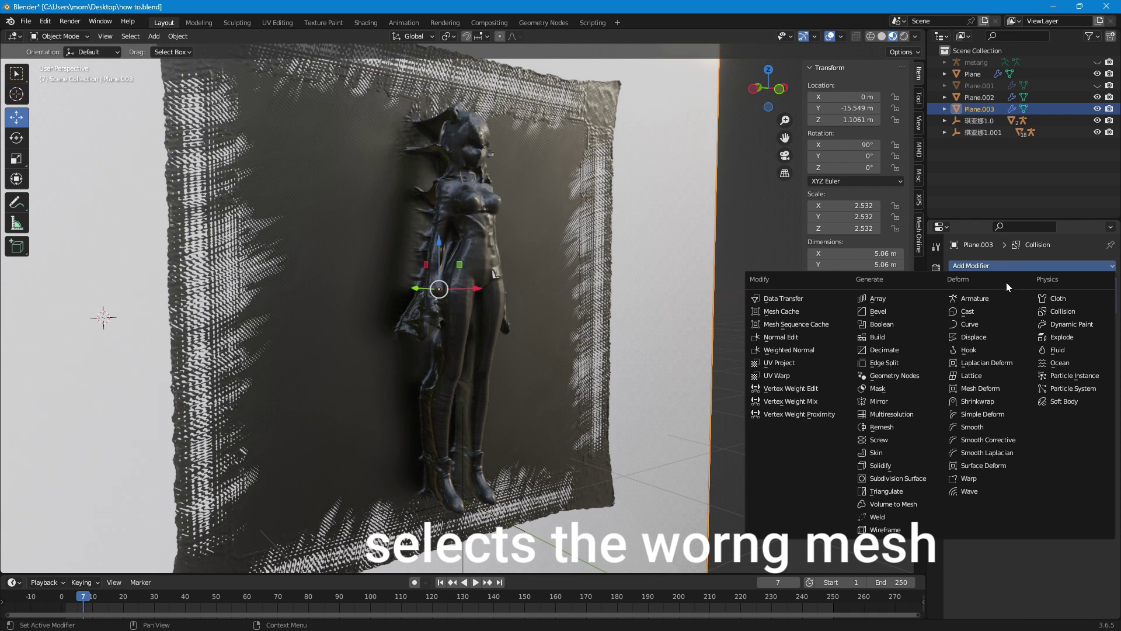
pyautogui.click(902, 481)
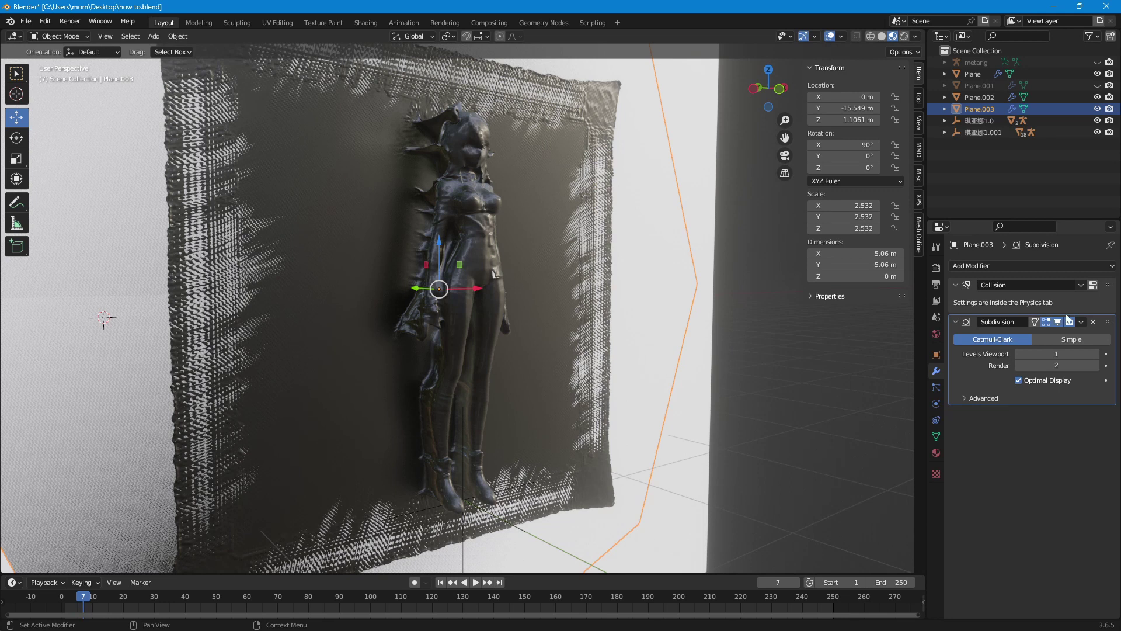
pyautogui.click(1048, 268)
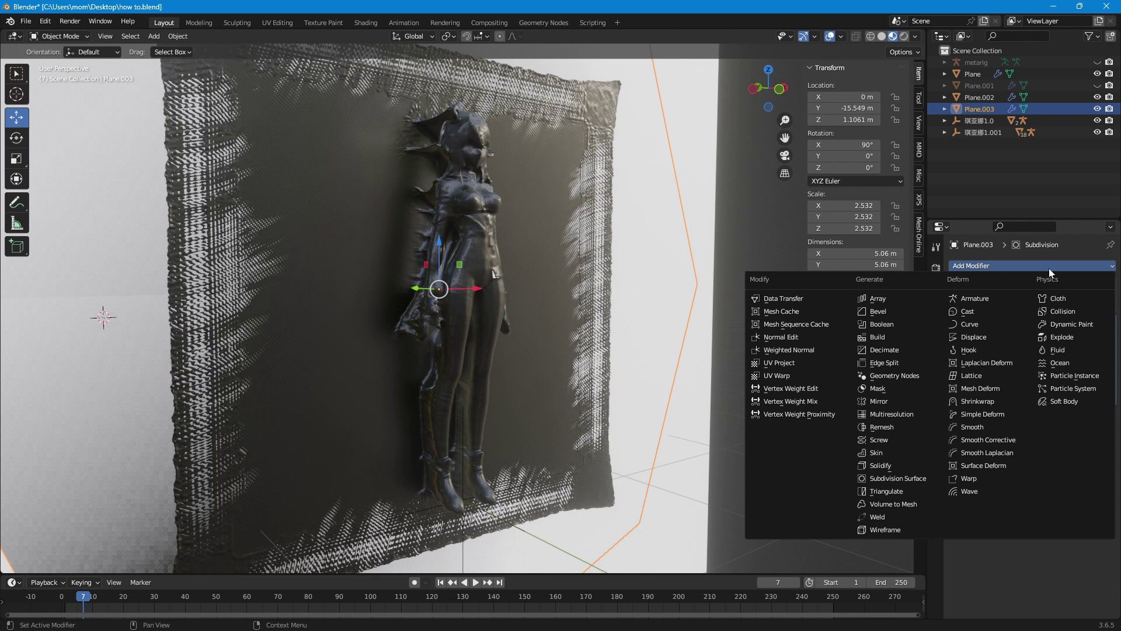
pyautogui.click(976, 401)
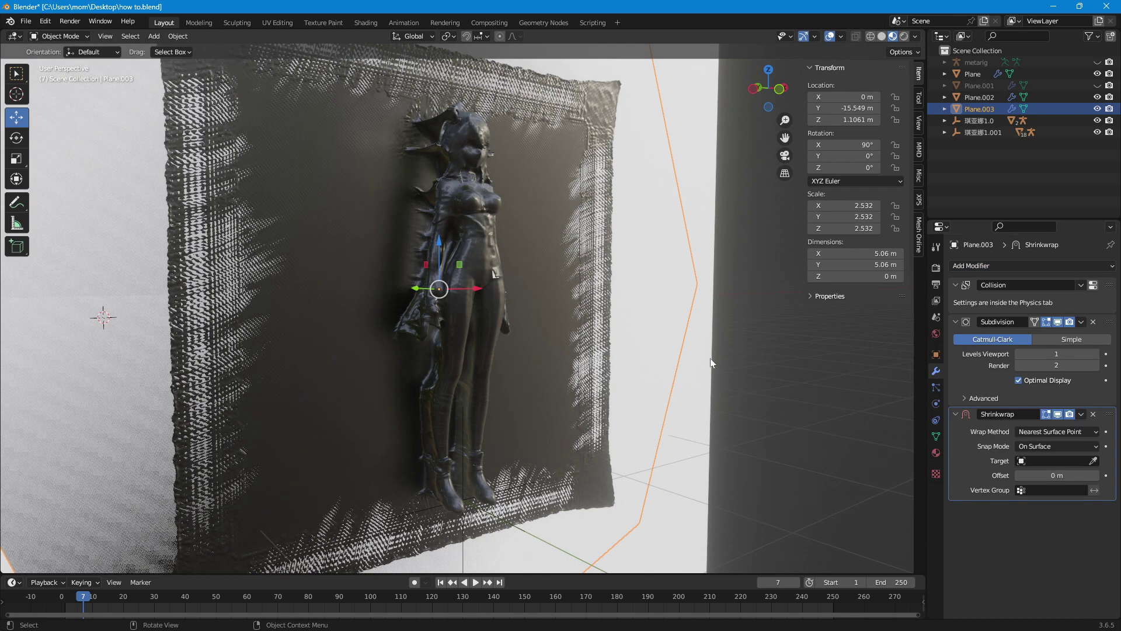
pyautogui.click(1039, 432)
pyautogui.click(1032, 457)
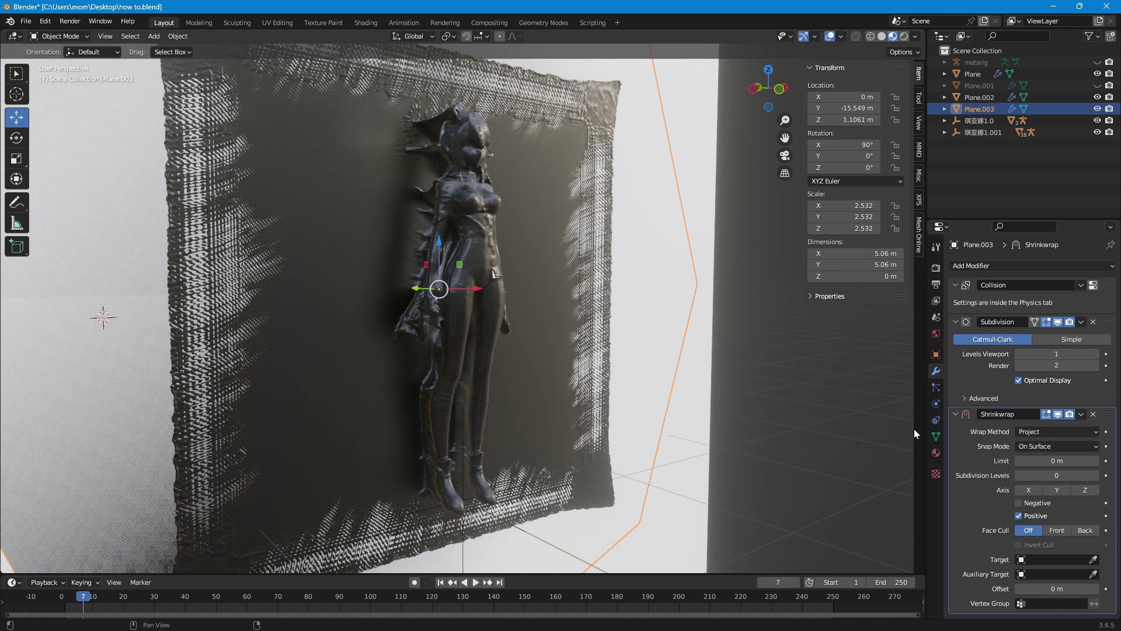
pyautogui.click(1021, 504)
# Set 琪亚娜1.0_mesh as the Shrinkwrap target.
pyautogui.click(1093, 560)
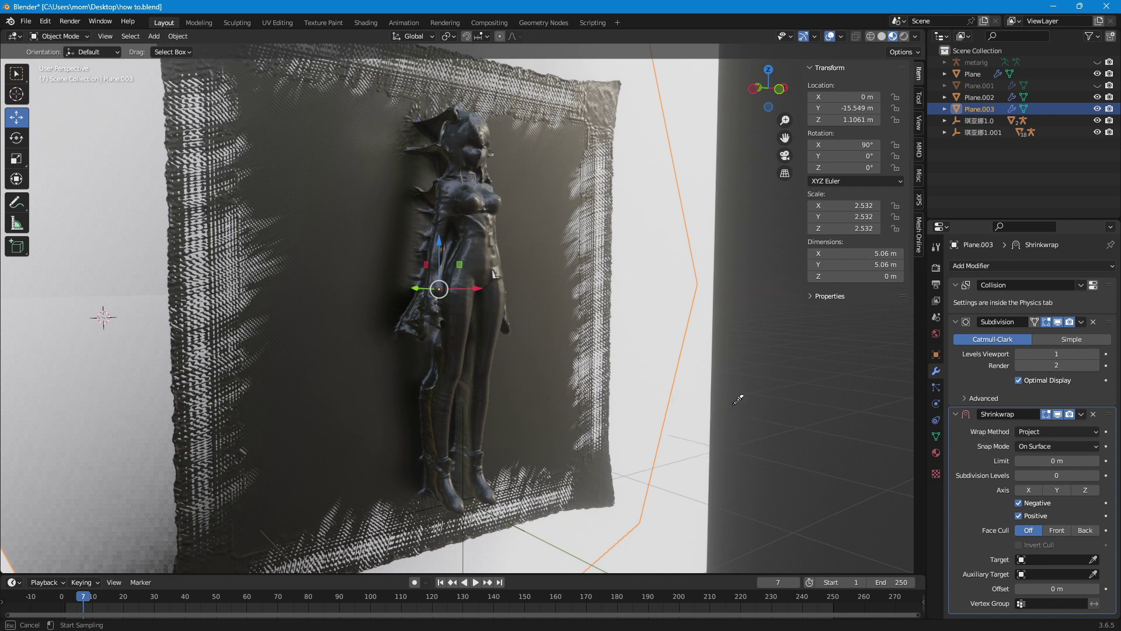
pyautogui.press('Escape')
pyautogui.click(942, 133)
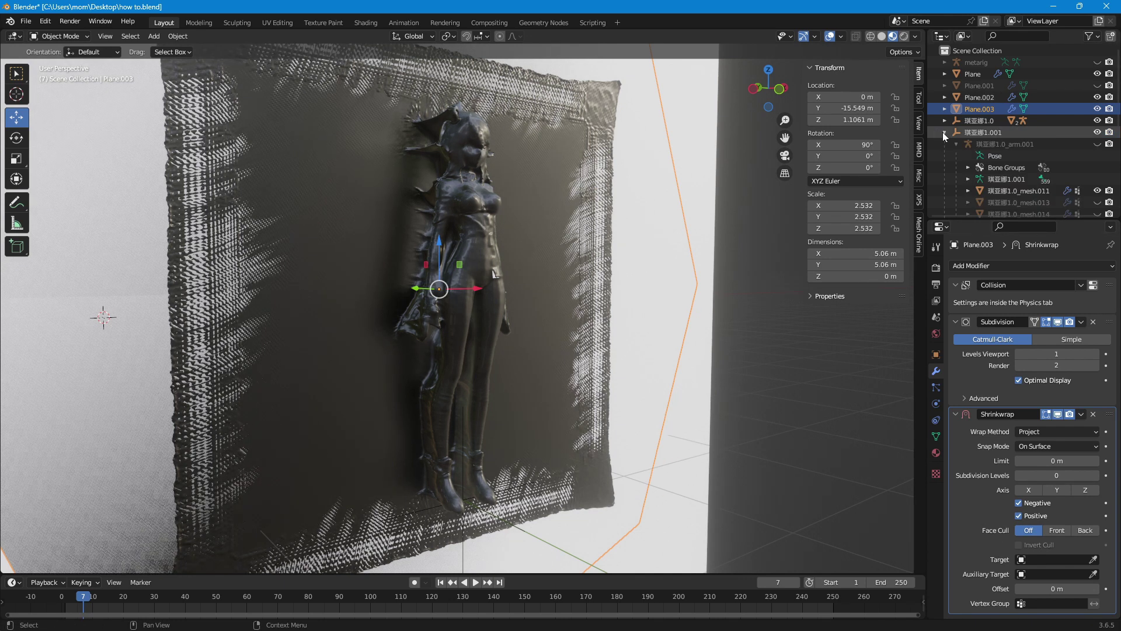
pyautogui.click(942, 132)
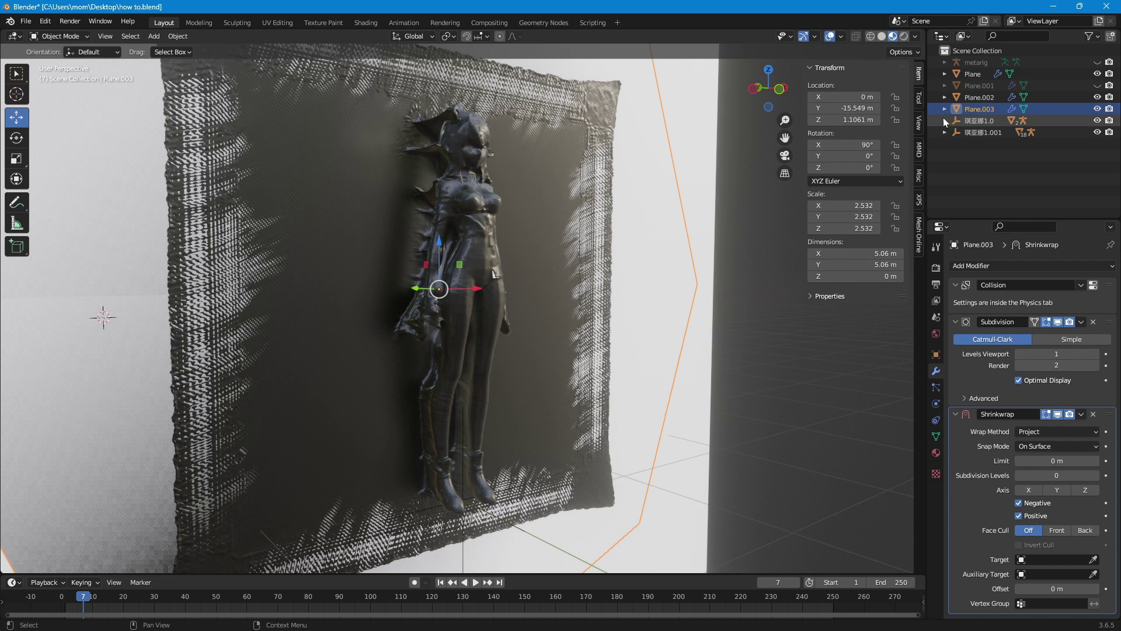
pyautogui.click(944, 121)
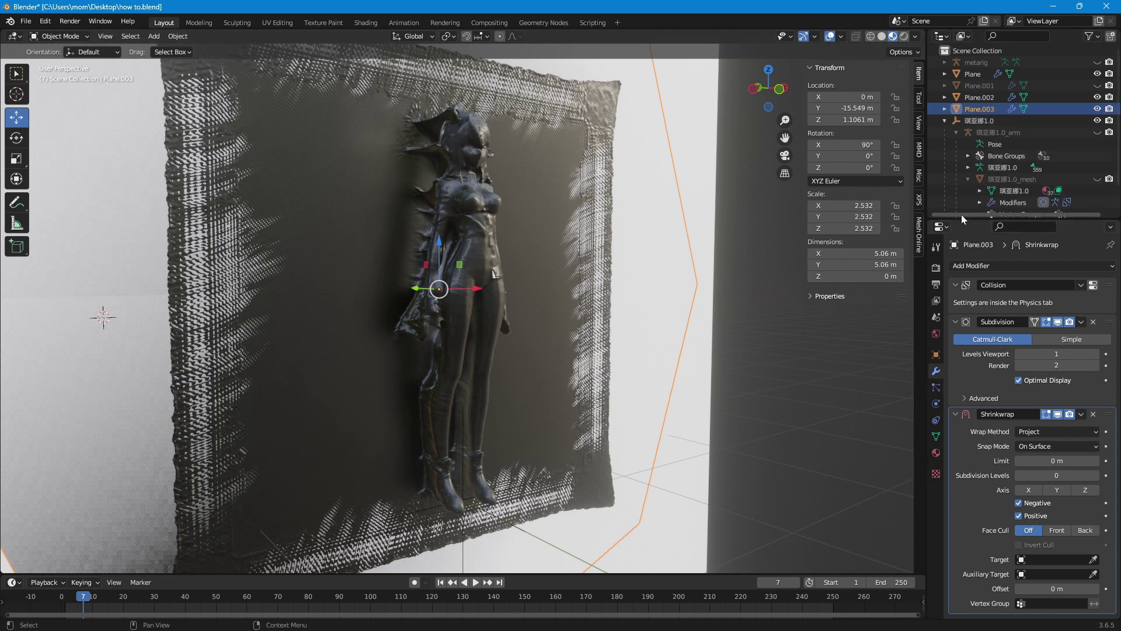
pyautogui.scroll(-2, 990, 166)
pyautogui.click(1093, 559)
pyautogui.click(1022, 155)
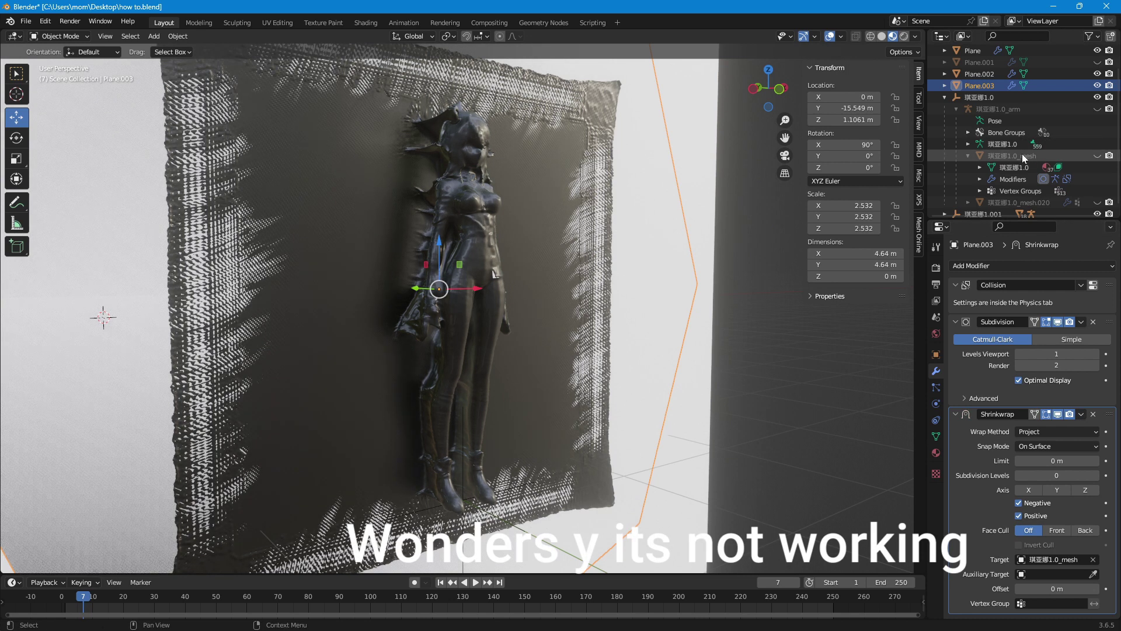
# Raise the Shrinkwrap limit to 0.03 m and clear its target.
pyautogui.click(1096, 461)
pyautogui.click(1096, 461)
pyautogui.click(1095, 461)
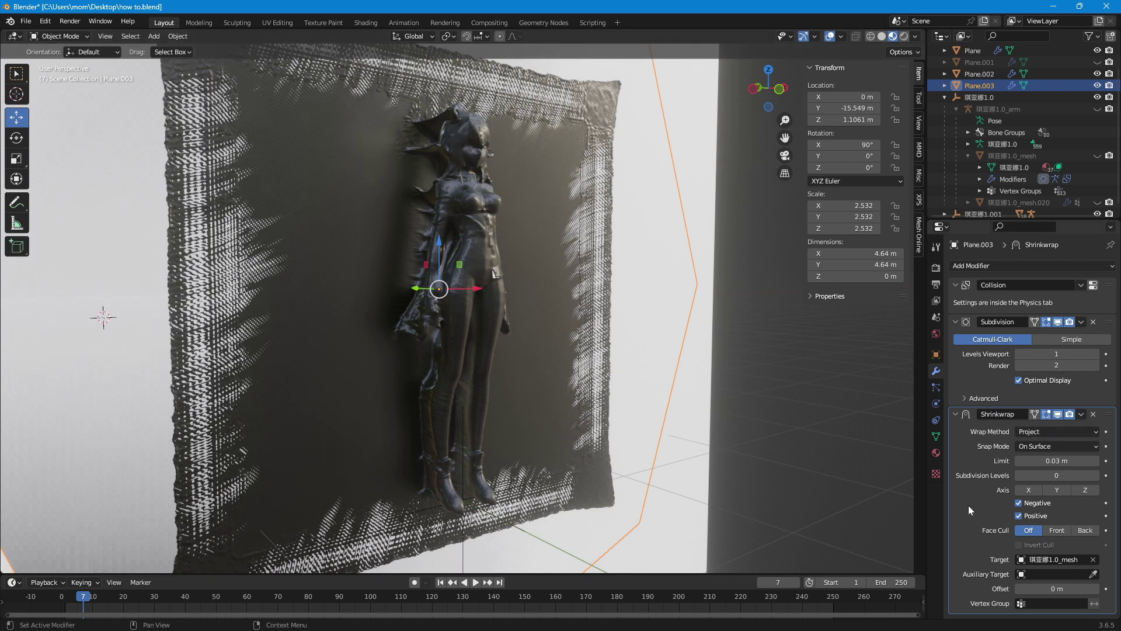
pyautogui.click(1093, 559)
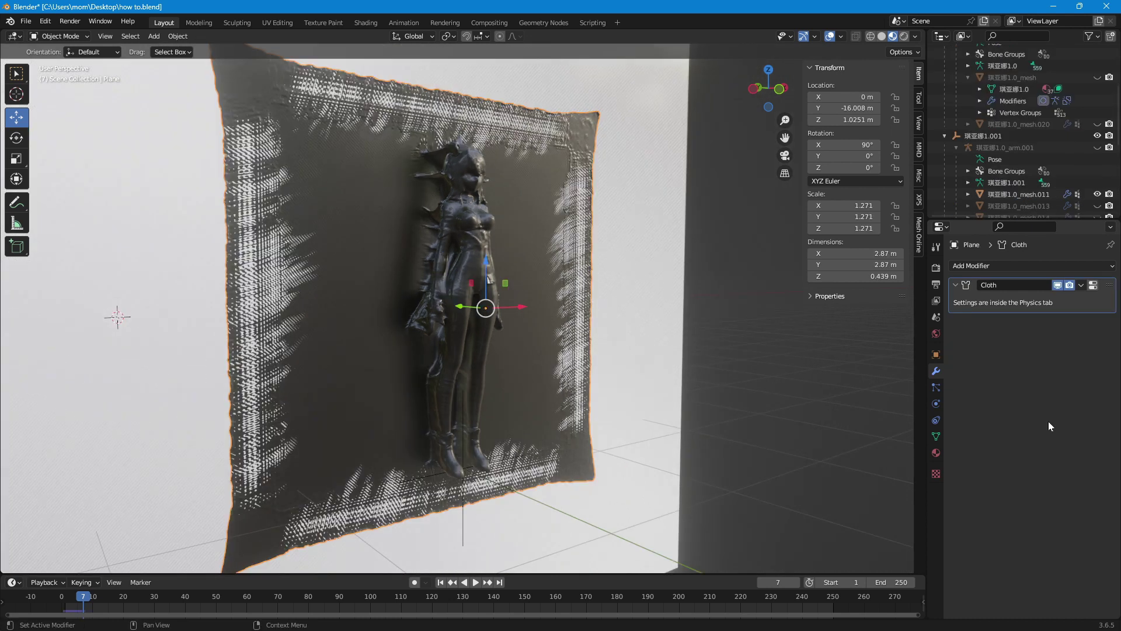
# Add Subdivision Surface, Shrinkwrap and Smooth modifiers to the cloth sheet.
pyautogui.click(1016, 266)
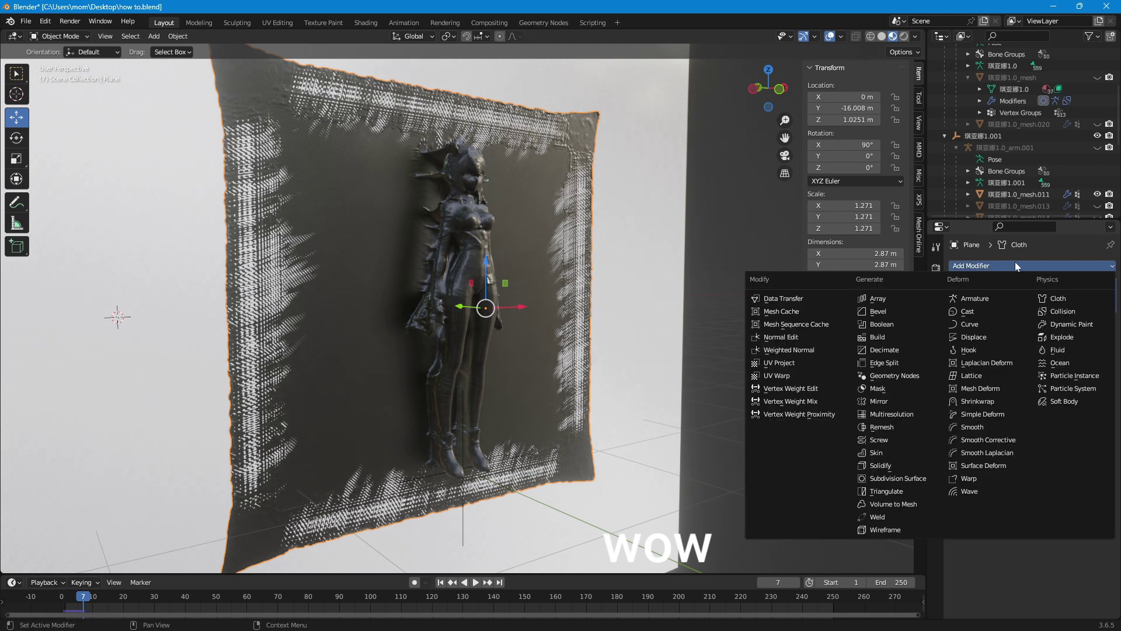
pyautogui.click(891, 480)
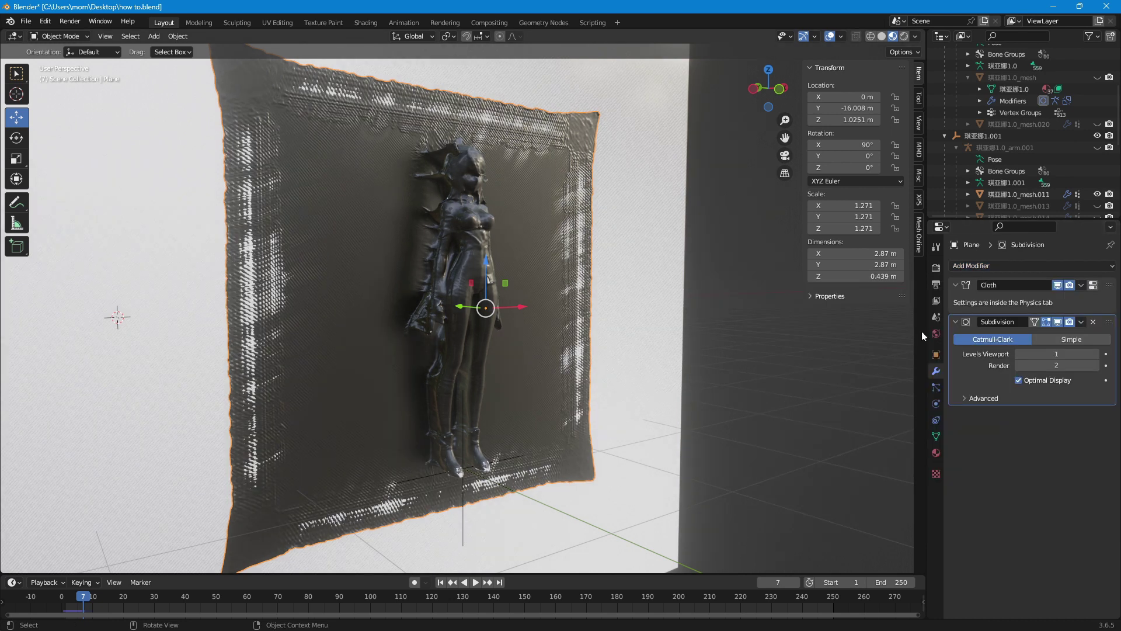
pyautogui.click(1010, 264)
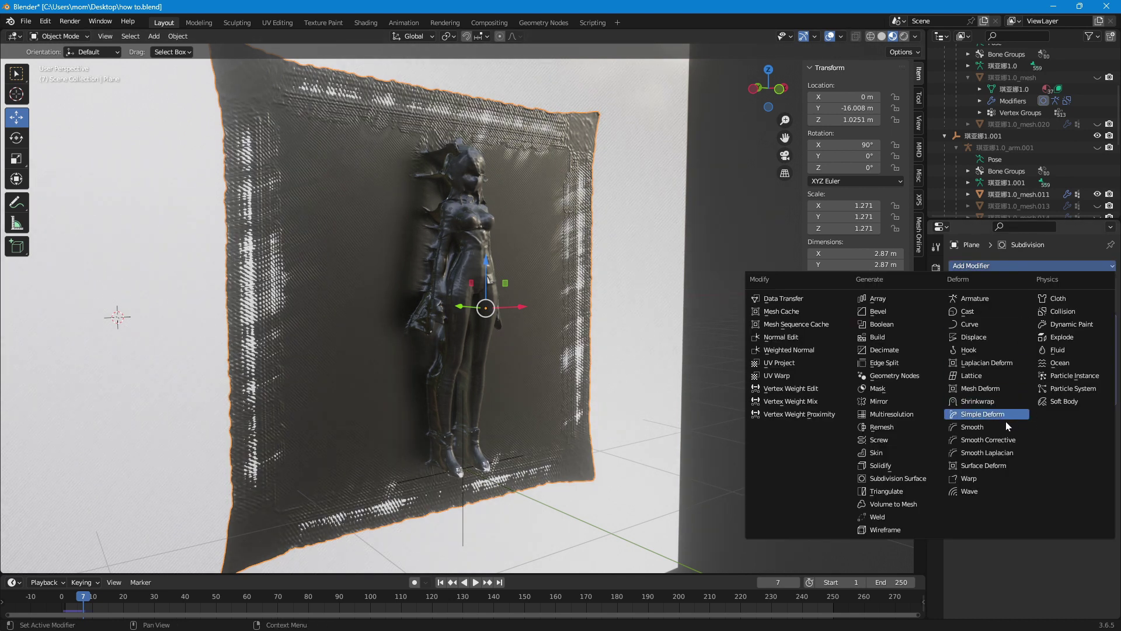
pyautogui.click(1000, 403)
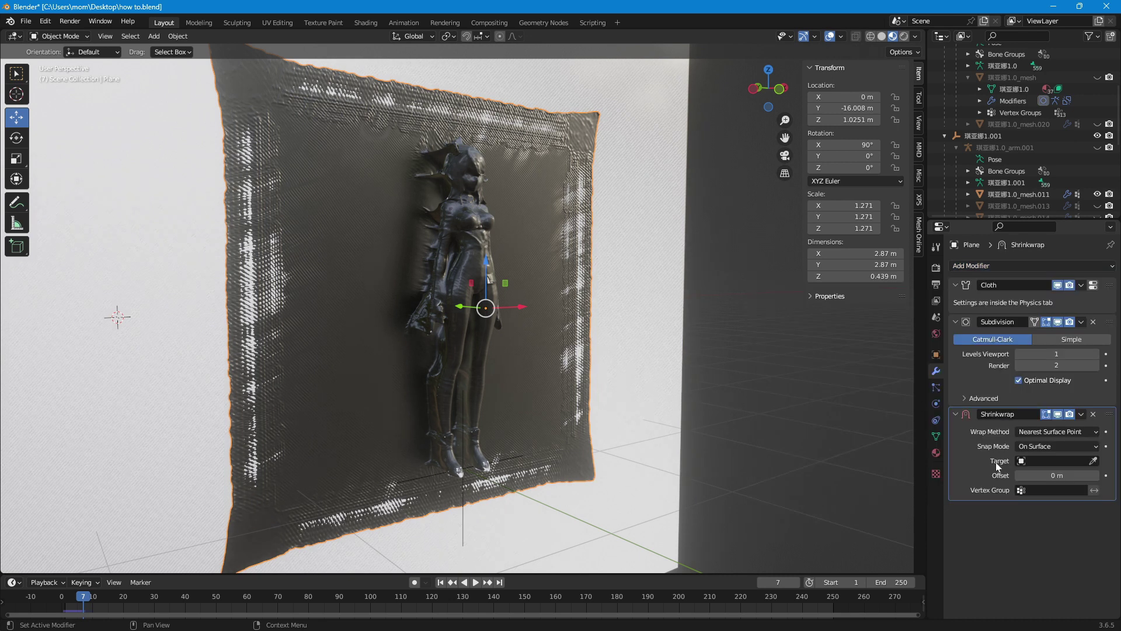
pyautogui.click(1037, 264)
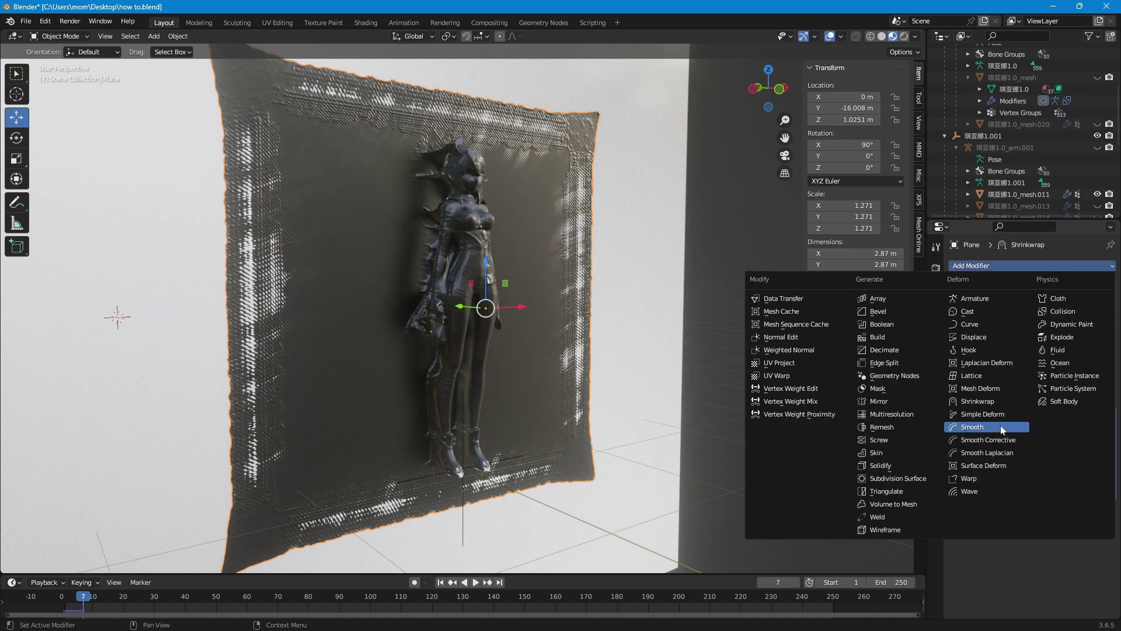
pyautogui.press('Return')
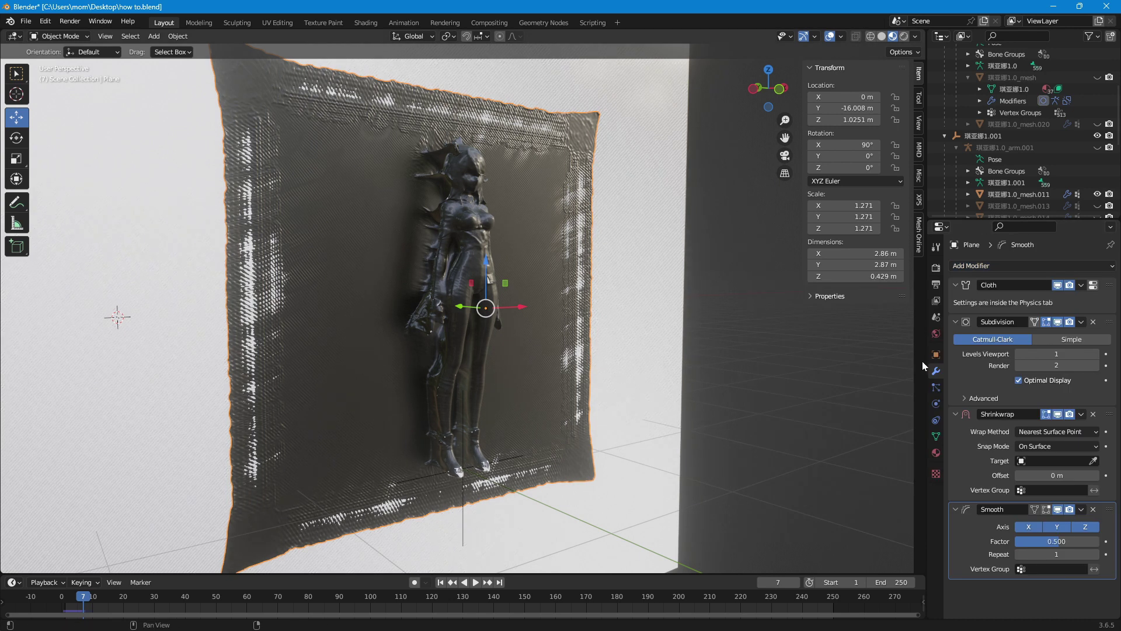
# Set the Shrinkwrap to Project mode with Negative direction and a 0.01 m limit.
pyautogui.click(1083, 432)
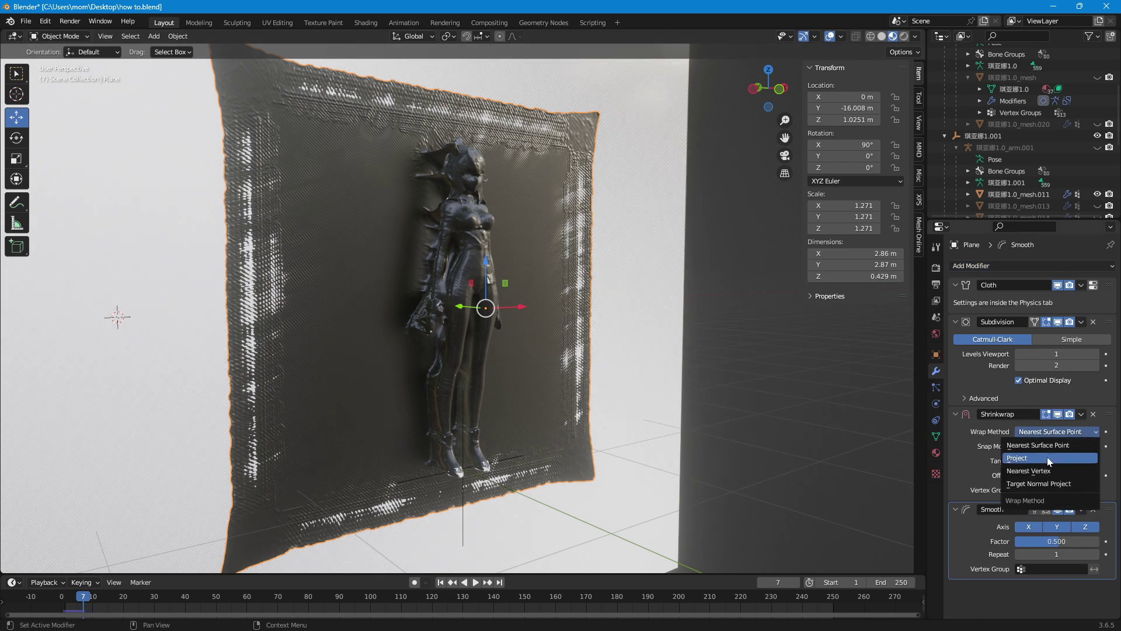
pyautogui.click(1019, 458)
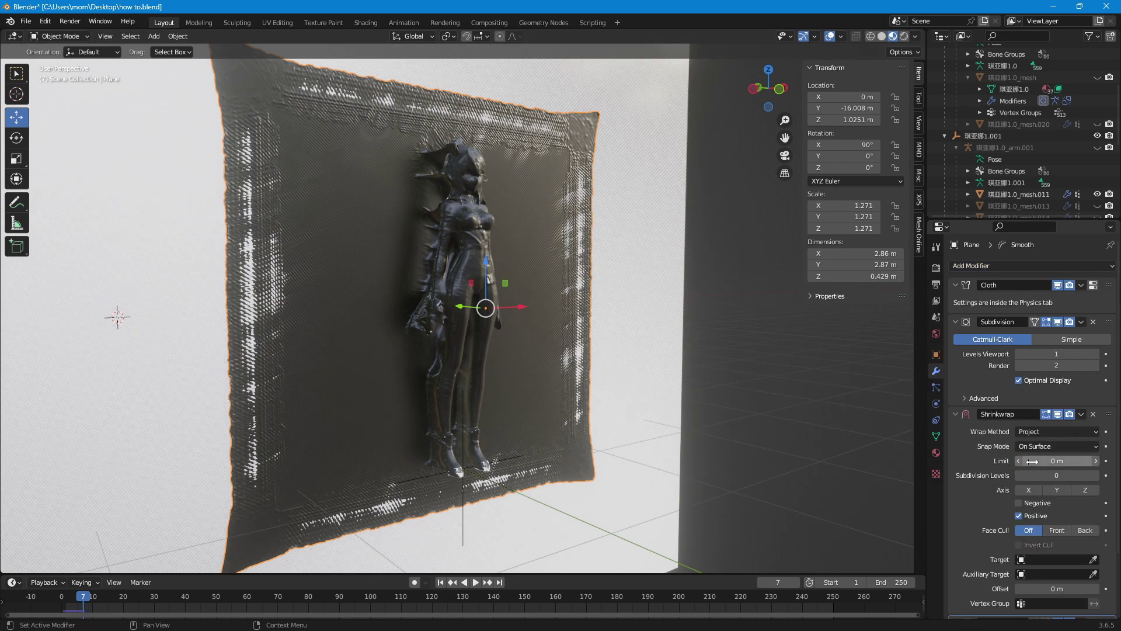
pyautogui.click(1019, 503)
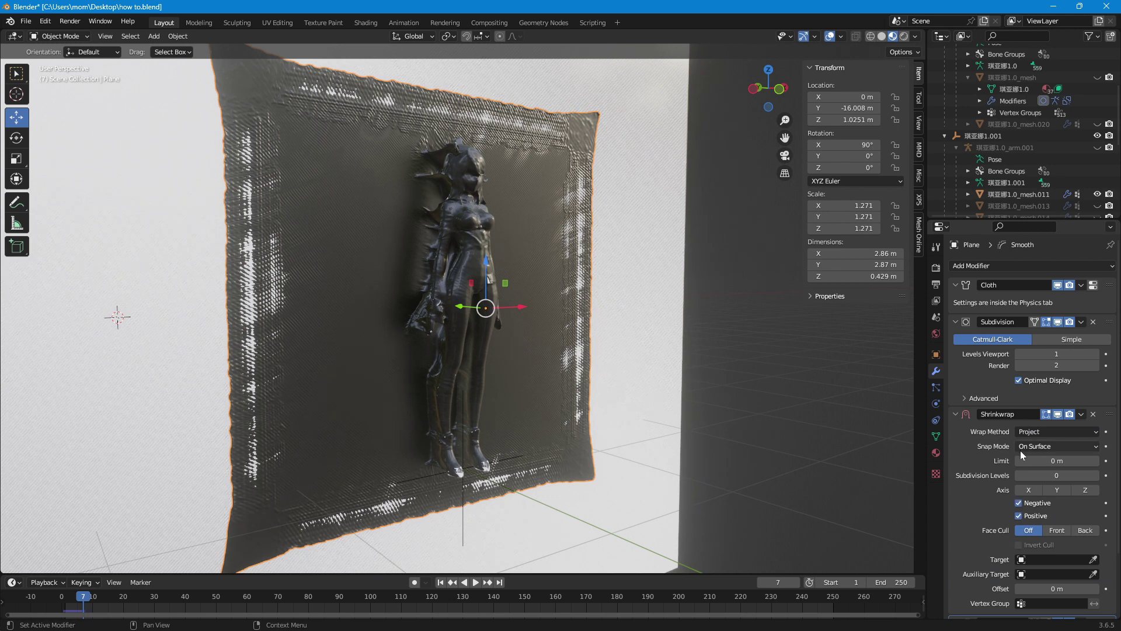
pyautogui.click(1094, 461)
# Target 琪亚娜1.0_mesh.011 with the Shrinkwrap and hide that mesh to reveal the relief.
pyautogui.scroll(-1, 1096, 508)
pyautogui.click(1094, 537)
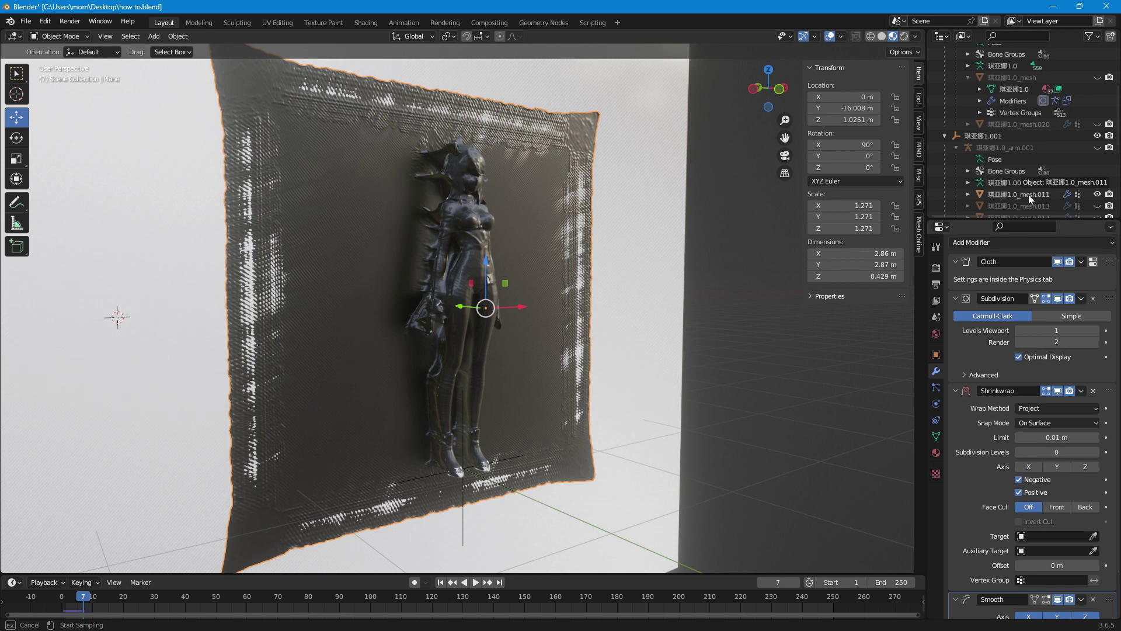
pyautogui.click(1007, 194)
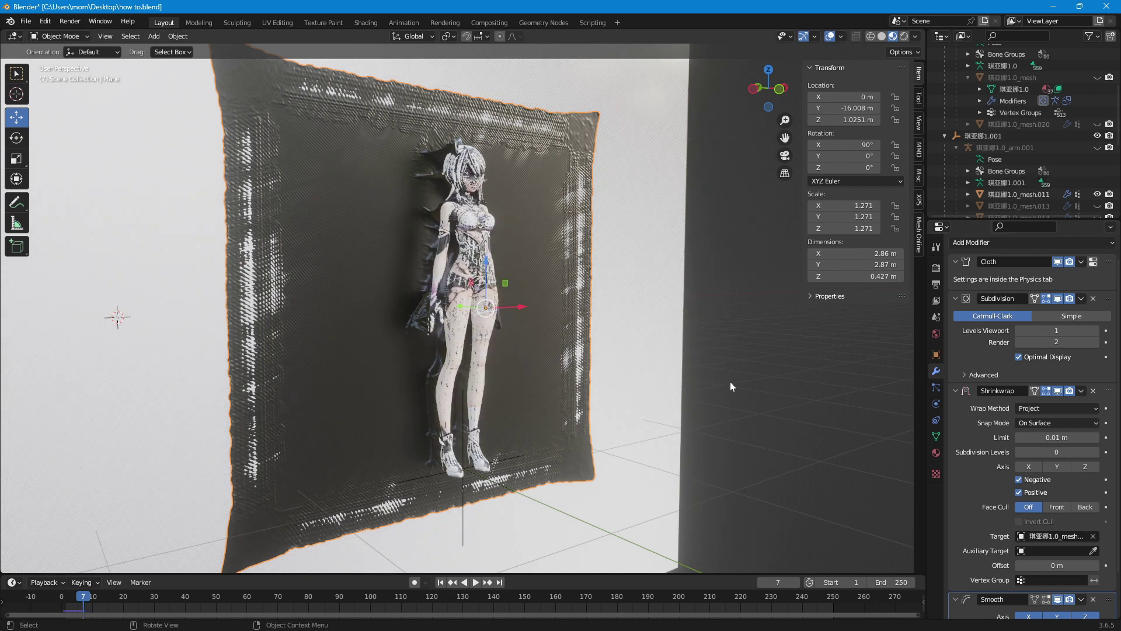
pyautogui.click(1097, 194)
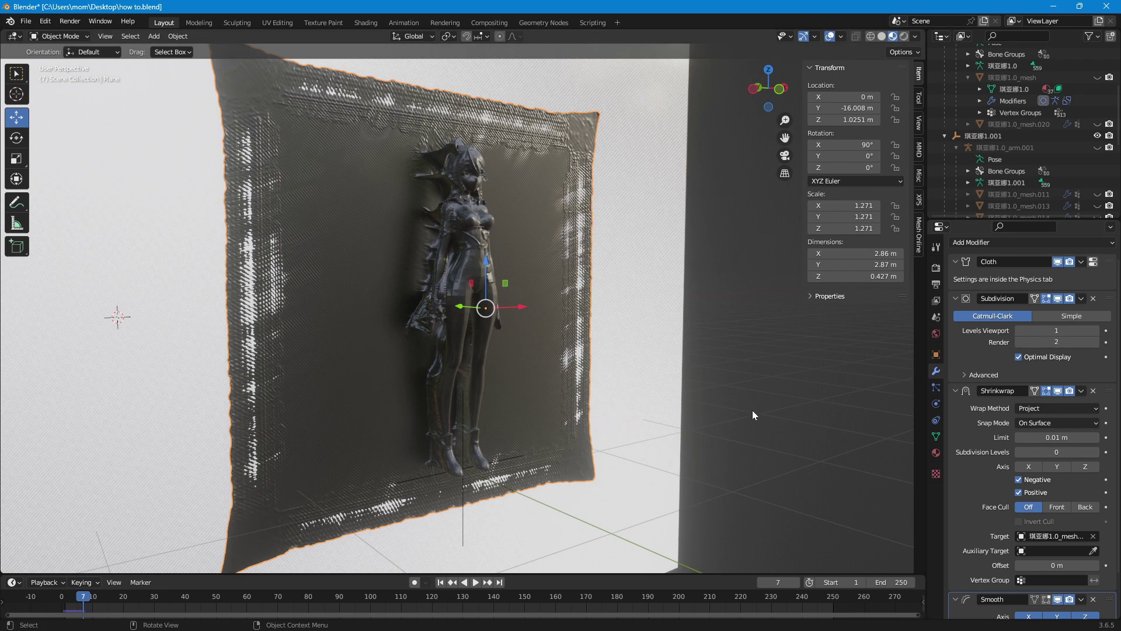
pyautogui.scroll(3, 700, 339)
pyautogui.moveTo(694, 335); pyautogui.dragTo(710, 310, button='middle')
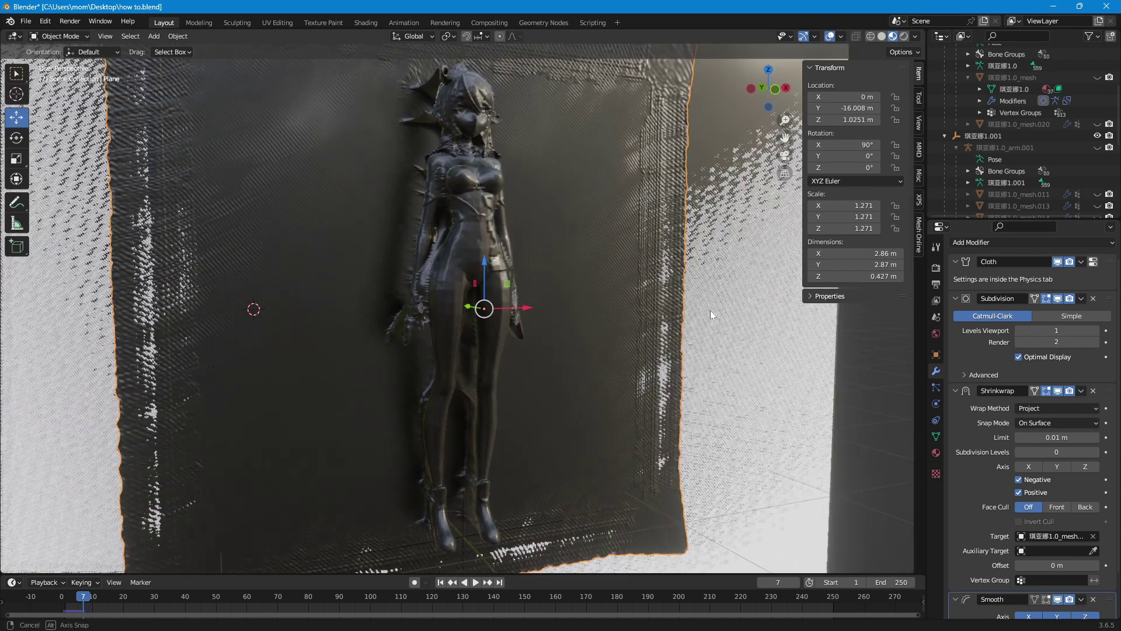
# Set 琪亚娜1.0_mesh.011's Subdivision viewport level to 1.
pyautogui.scroll(2, 710, 310)
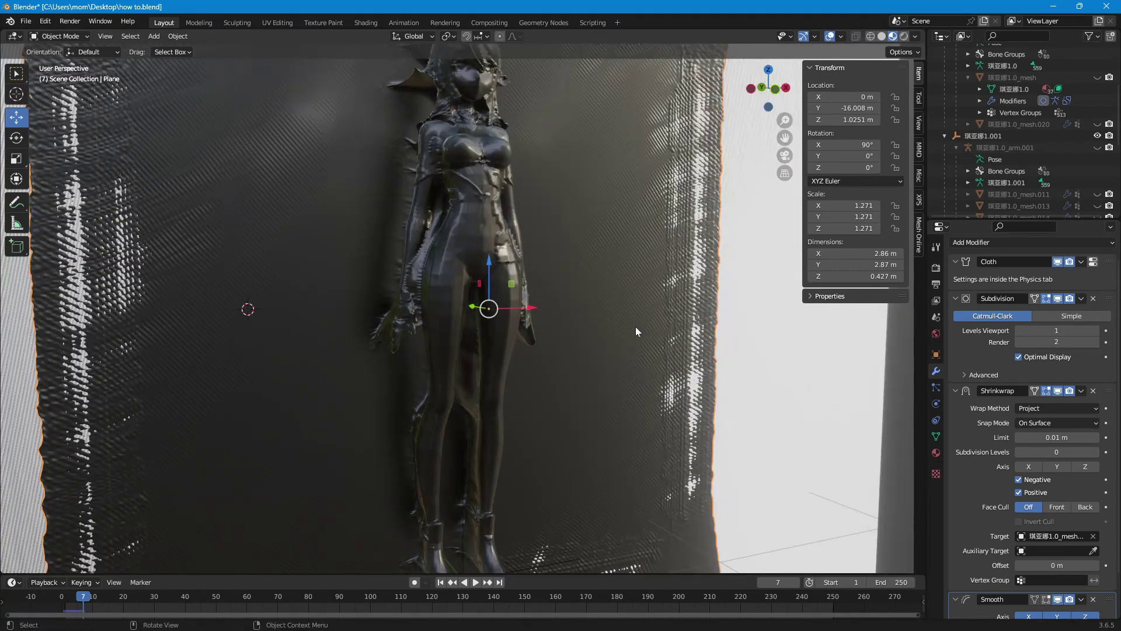
pyautogui.scroll(-2, 635, 331)
pyautogui.click(1016, 193)
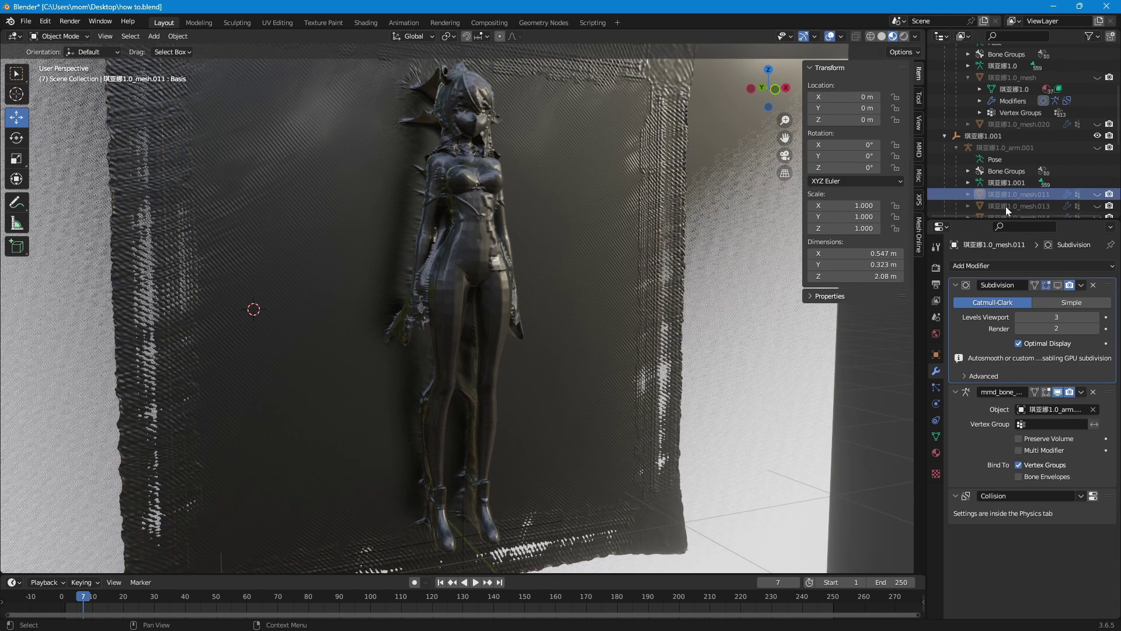
pyautogui.click(1018, 317)
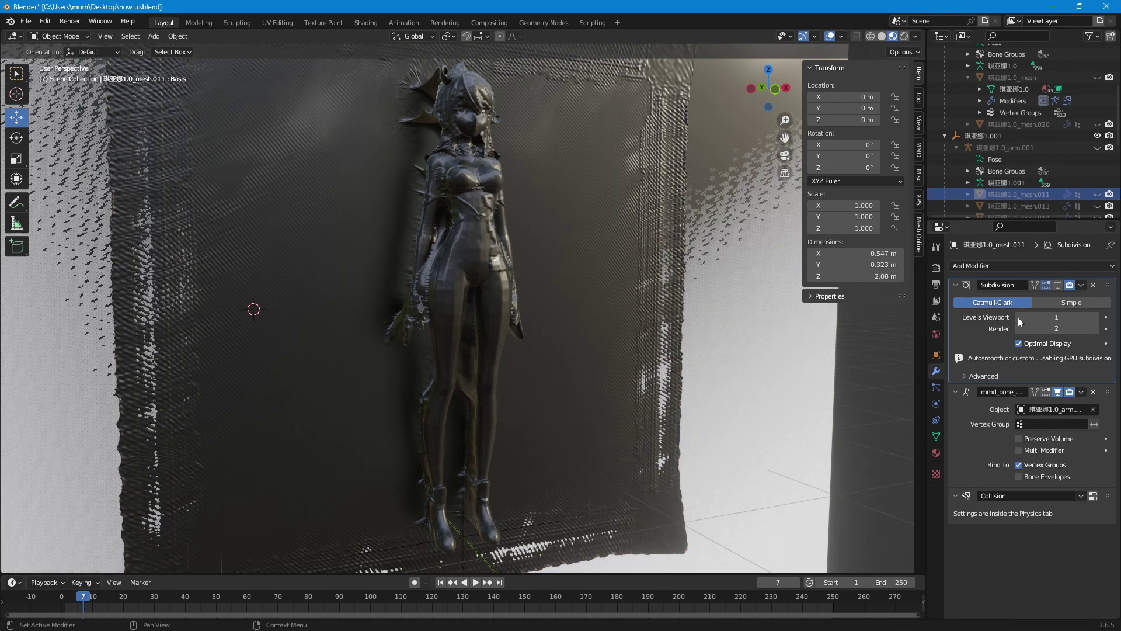
pyautogui.click(1018, 317)
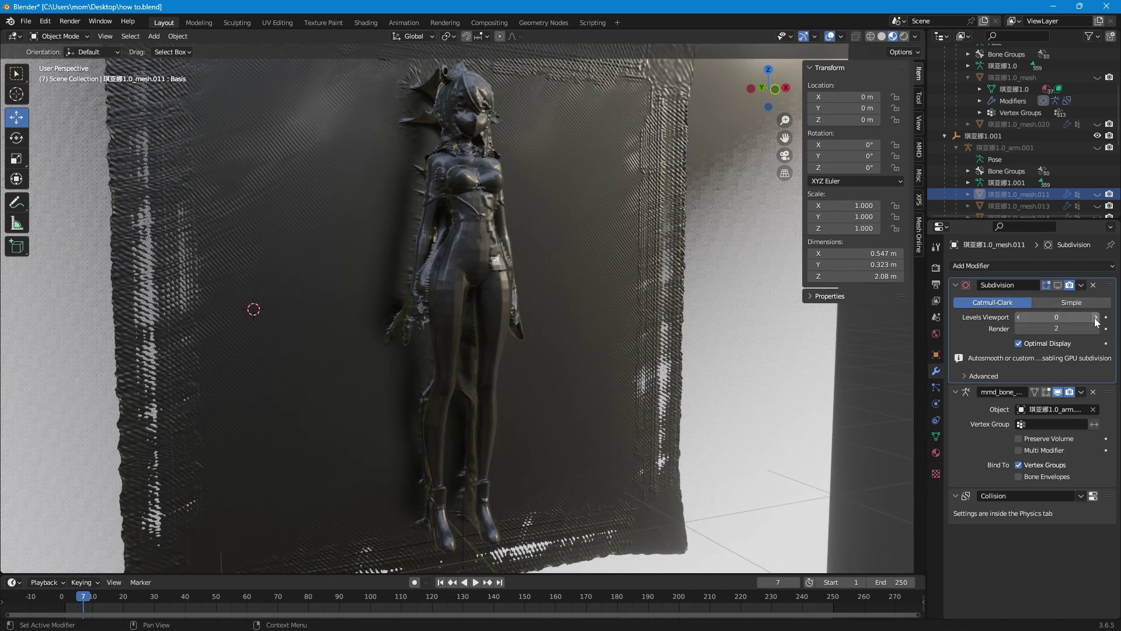
pyautogui.hotkey('ctrl', 'z')
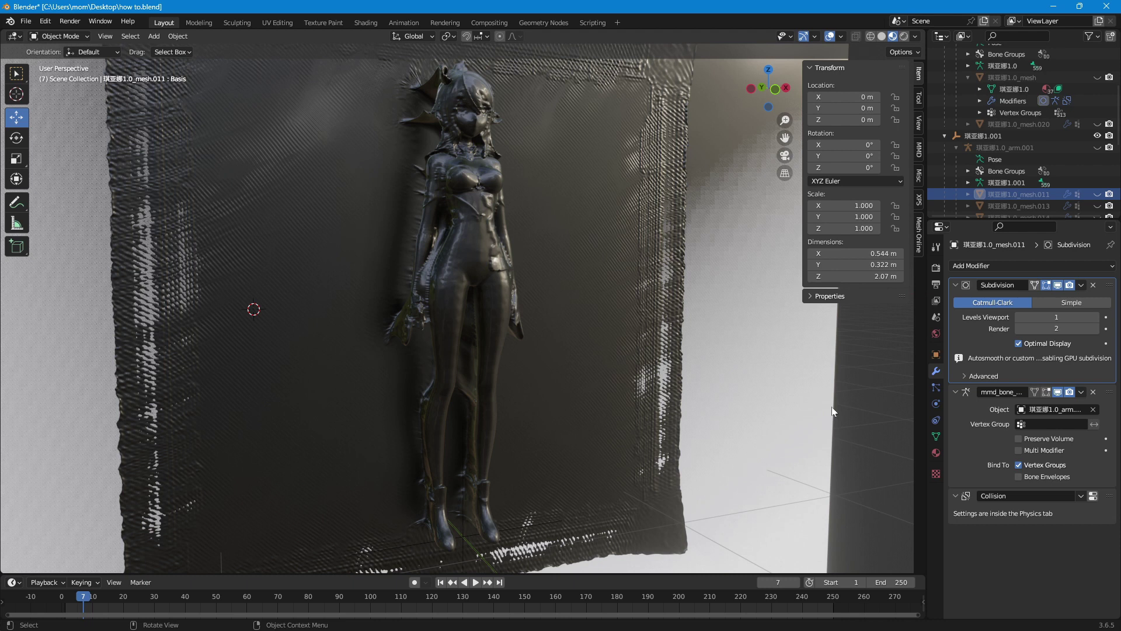
pyautogui.scroll(3, 678, 301)
pyautogui.moveTo(685, 296)
pyautogui.mouseDown(button='middle')
pyautogui.moveTo(674, 301)
pyautogui.moveTo(683, 292)
pyautogui.mouseUp(button='middle')
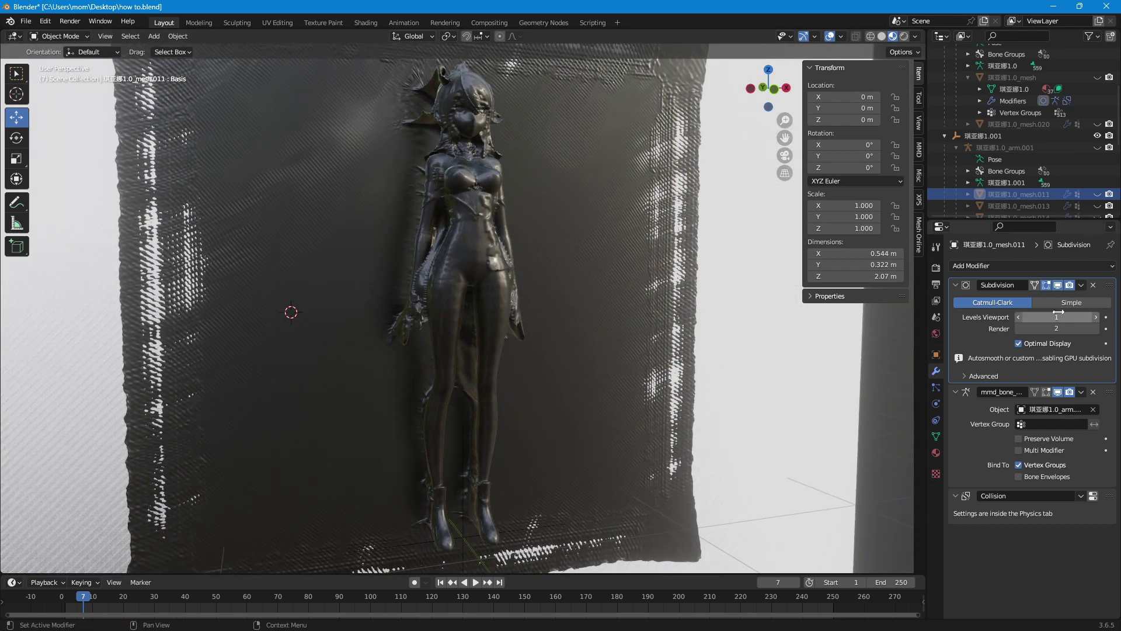
# Select the cloth plane and orbit the view slightly around it.
pyautogui.click(622, 197)
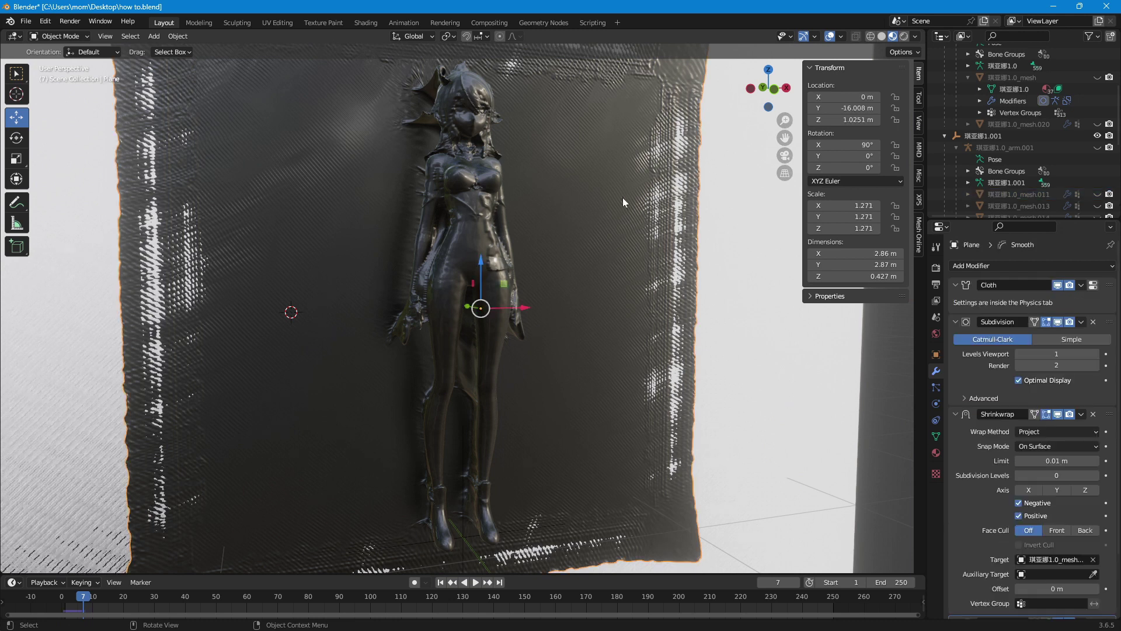
pyautogui.scroll(-3, 595, 209)
pyautogui.moveTo(597, 208); pyautogui.dragTo(688, 285, button='middle')
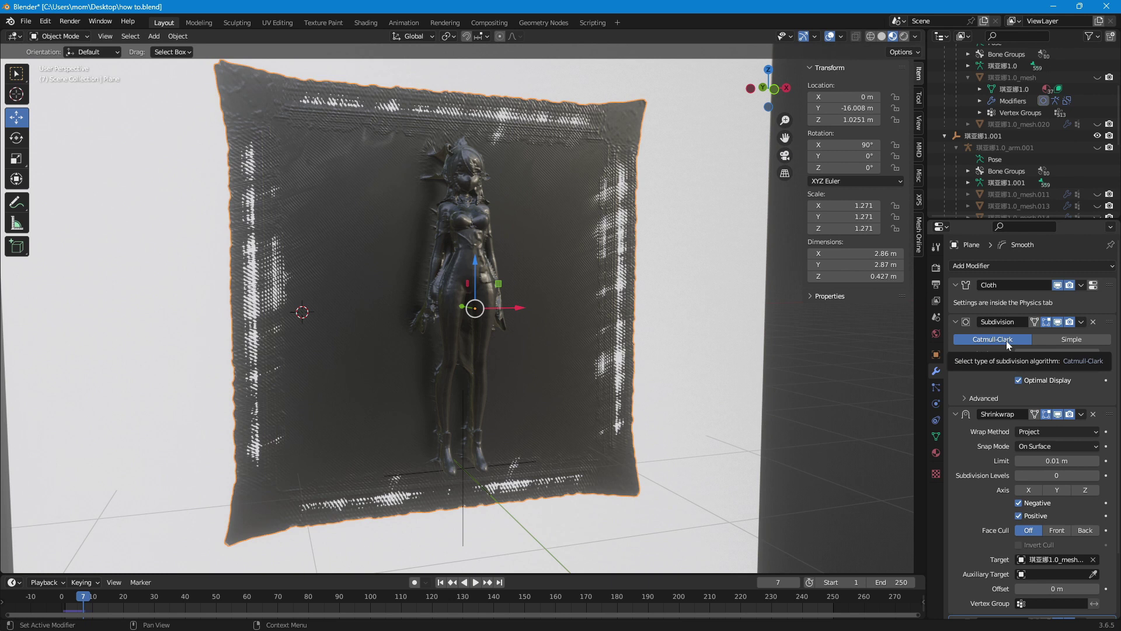
pyautogui.scroll(-3, 1005, 343)
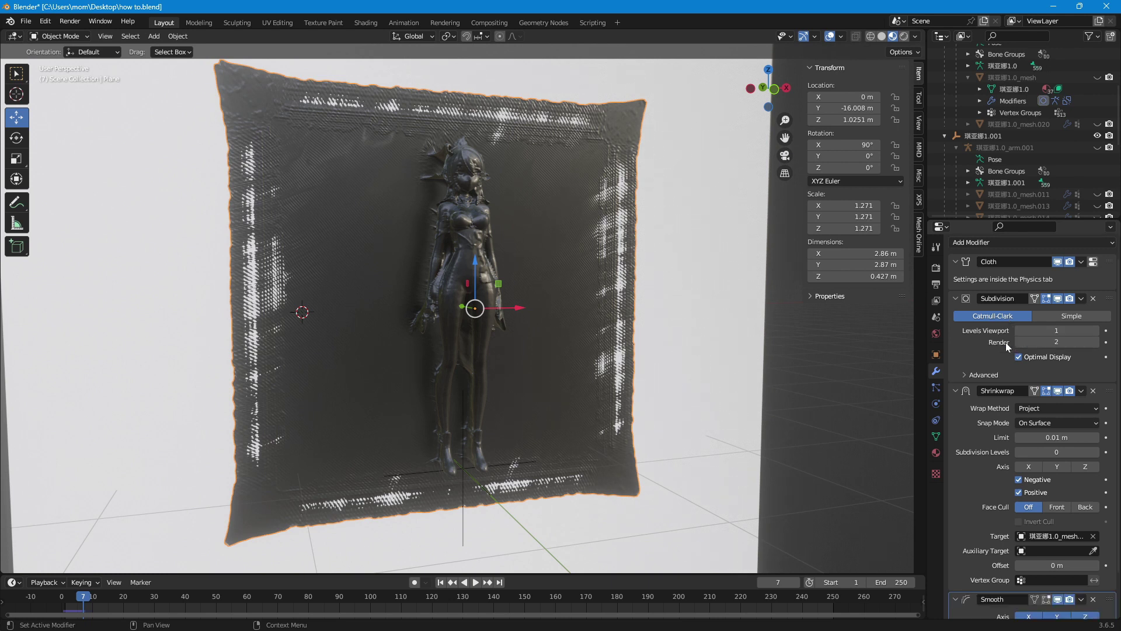
pyautogui.scroll(3, 972, 460)
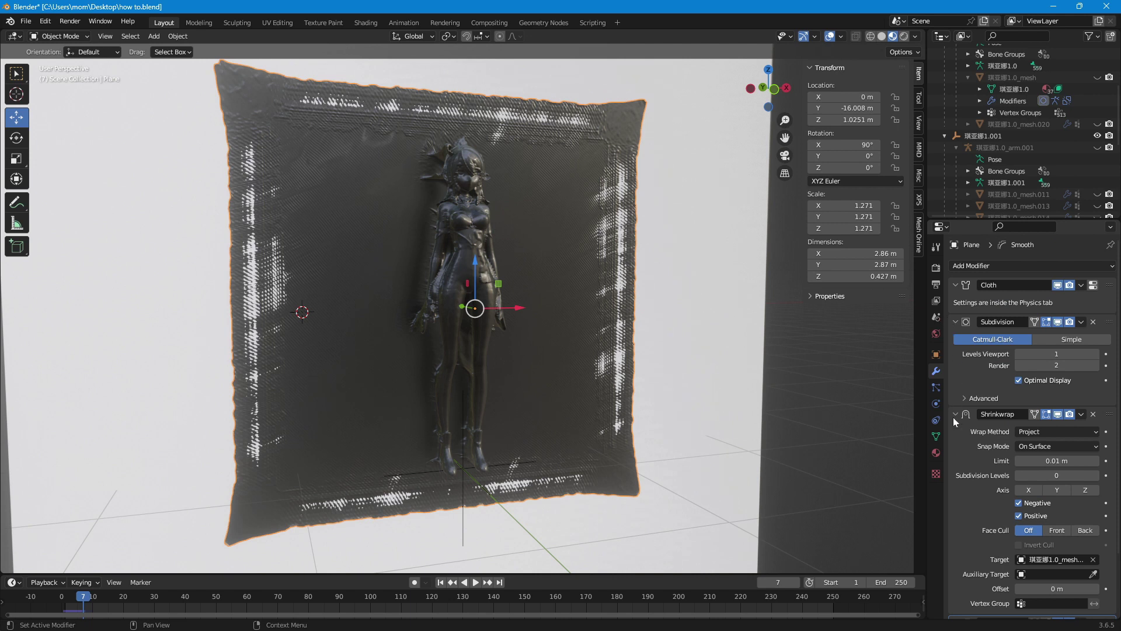
# Collapse the Shrinkwrap and Smooth modifier panels, then select the Shrinkwrap modifier.
pyautogui.click(956, 414)
pyautogui.click(955, 430)
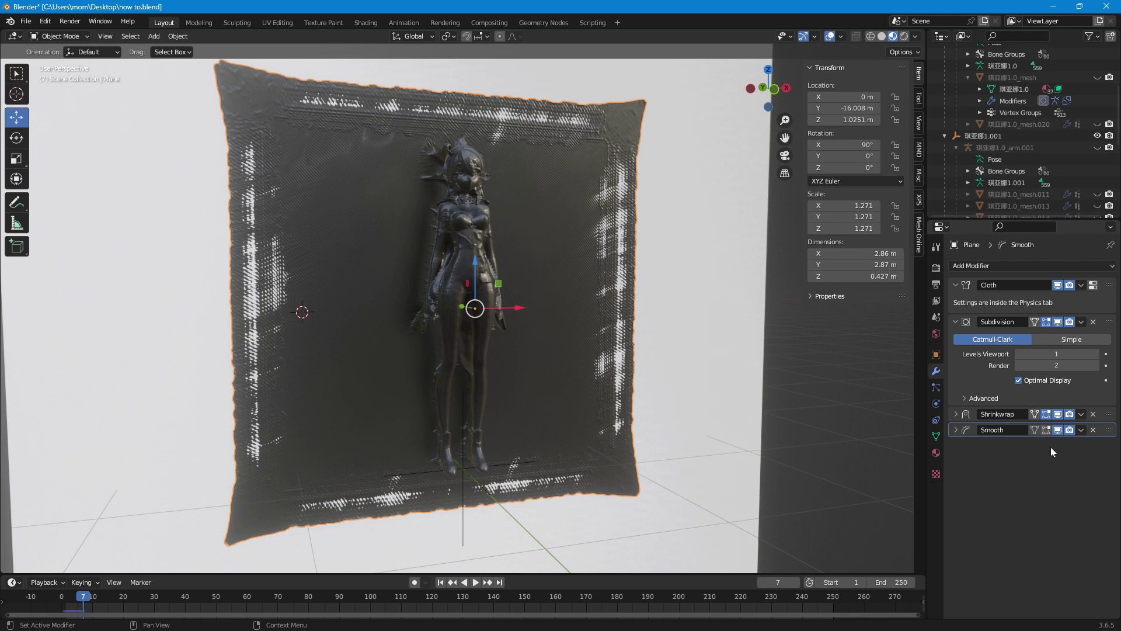
pyautogui.click(967, 416)
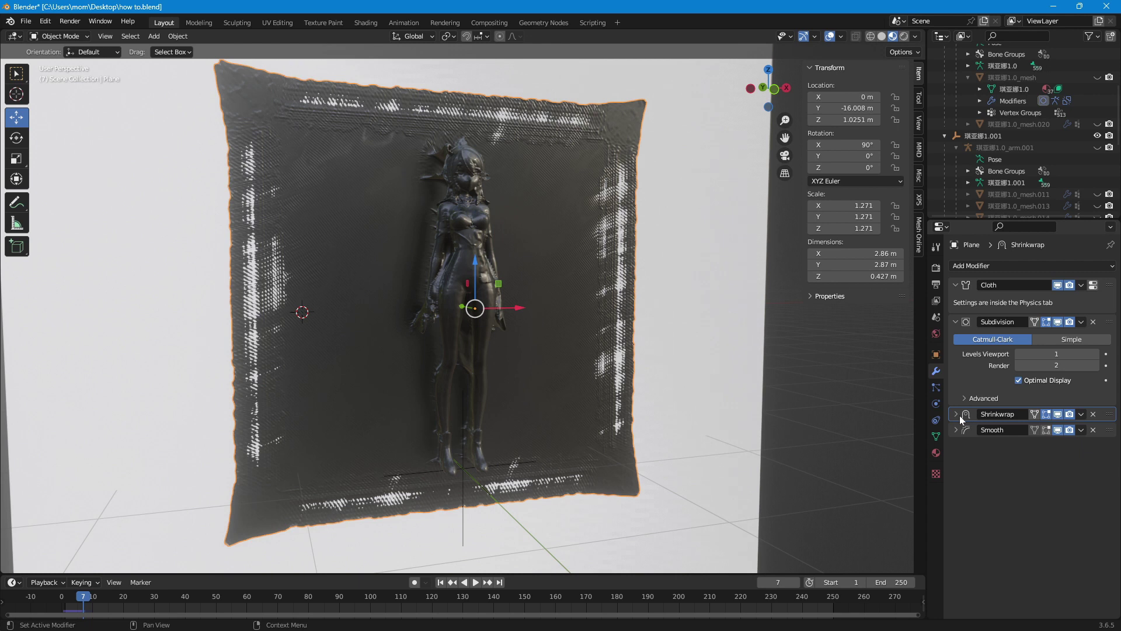
# Duplicate the Shrinkwrap and Smooth modifiers until there are three of each.
pyautogui.hotkey('shift', 'd')
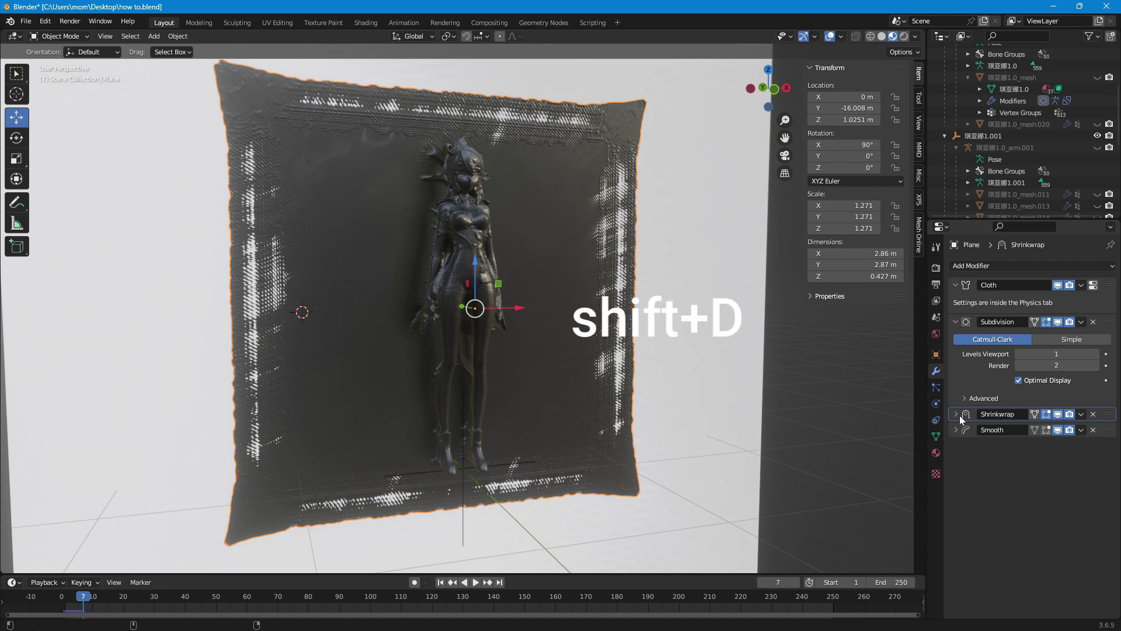
pyautogui.hotkey('shift', 'd')
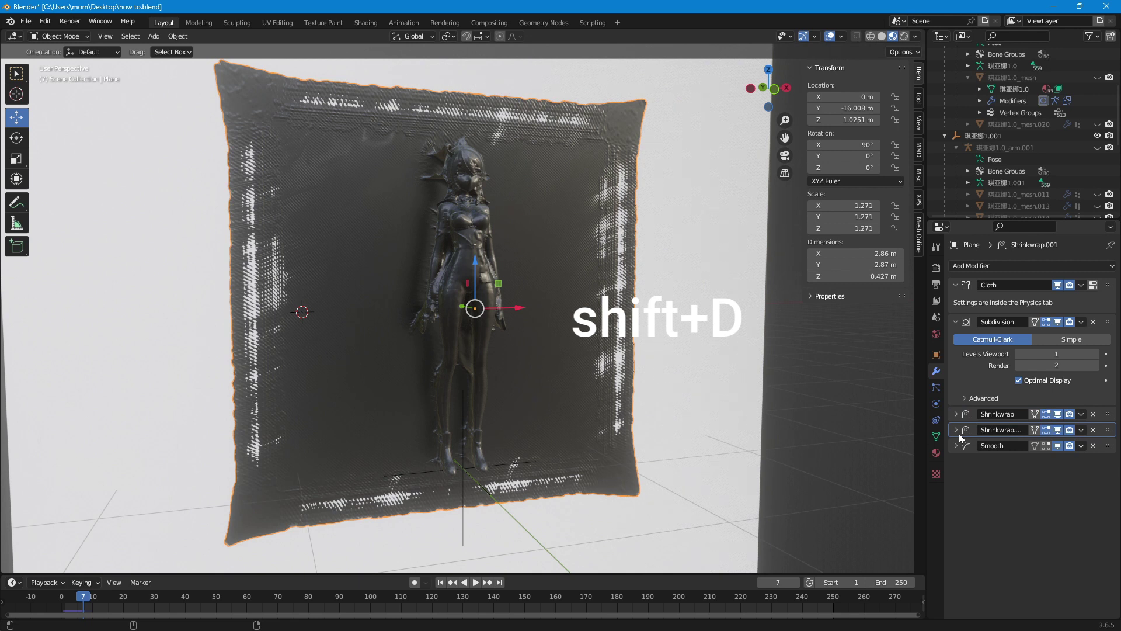
pyautogui.hotkey('shift', 'd')
pyautogui.click(969, 461)
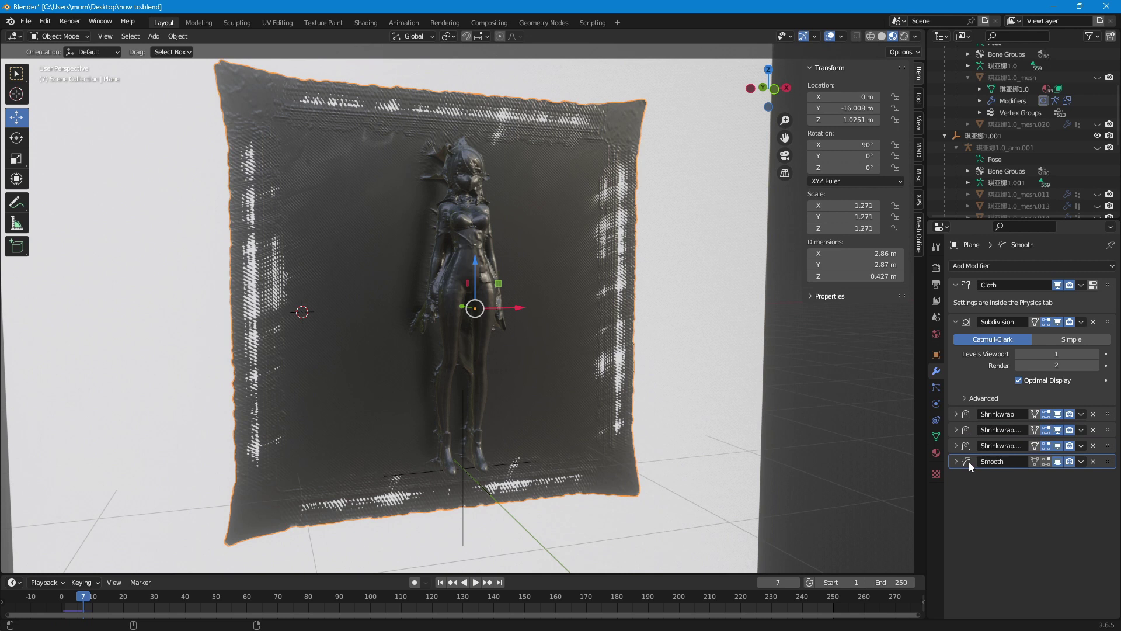
pyautogui.hotkey('shift', 'd')
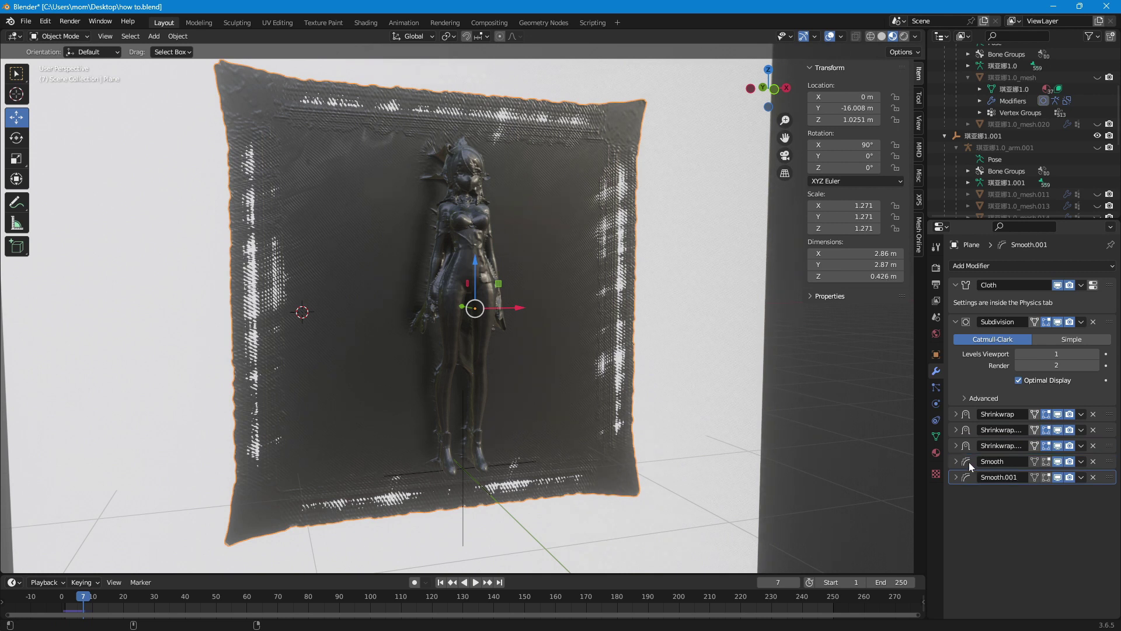
pyautogui.hotkey('shift', 'd')
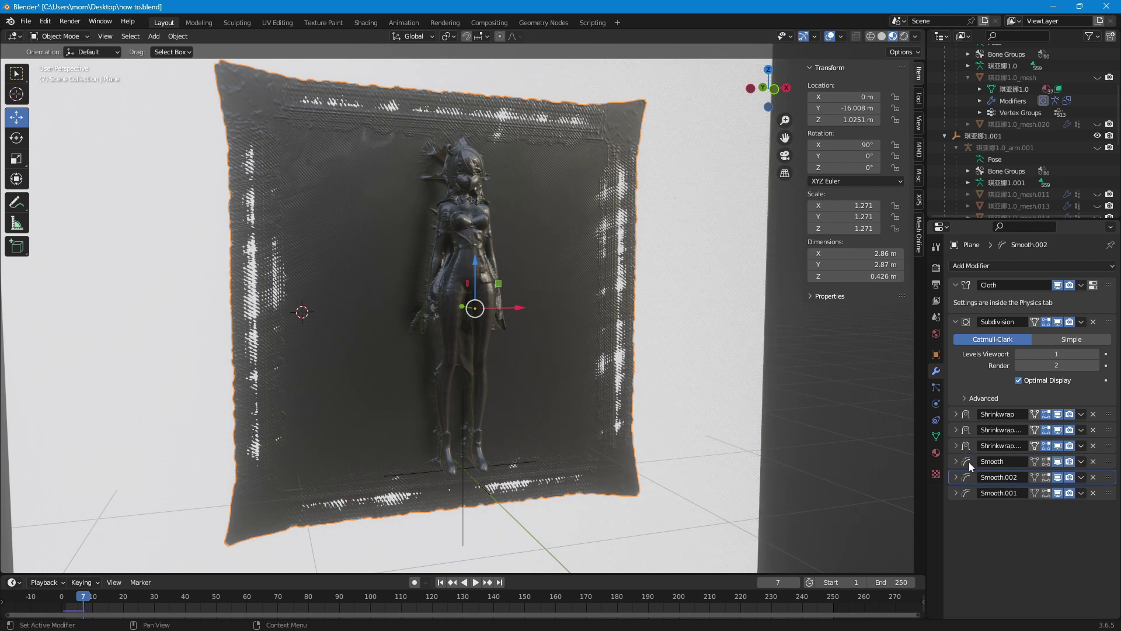
# Move Smooth and Smooth.002 up so each Smooth follows a Shrinkwrap in the stack.
pyautogui.click(1107, 463)
pyautogui.moveTo(1108, 462); pyautogui.dragTo(1108, 431)
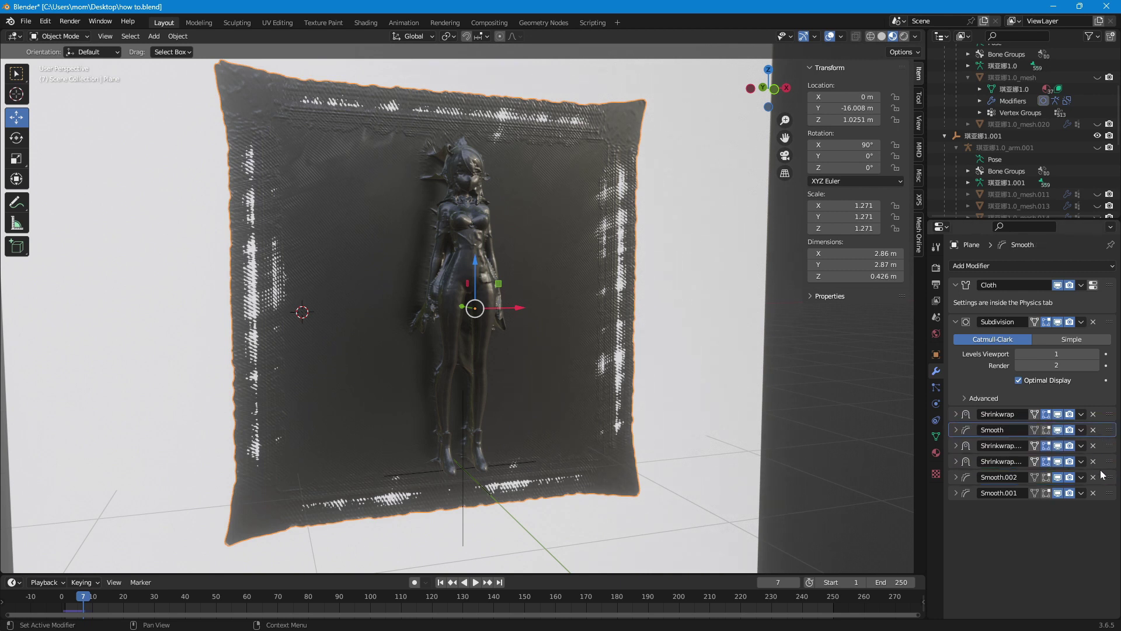
pyautogui.moveTo(1107, 475); pyautogui.dragTo(1107, 460)
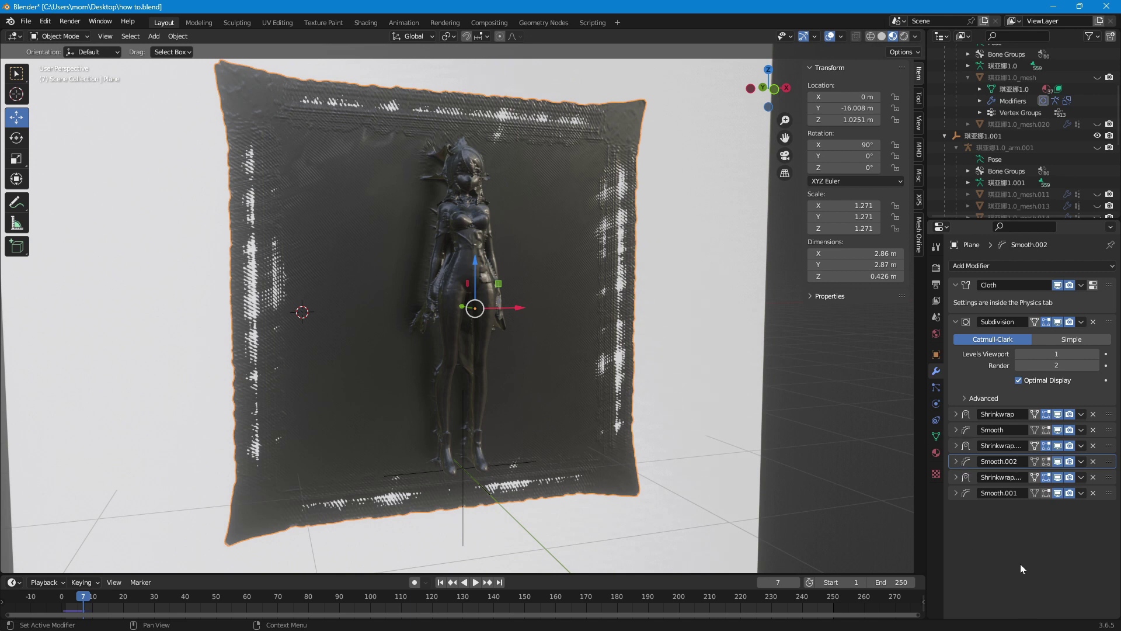
# Expand the Smooth, Smooth.001 and Smooth.002 modifier panels.
pyautogui.scroll(6, 629, 385)
pyautogui.scroll(-4, 579, 334)
pyautogui.moveTo(579, 336); pyautogui.dragTo(506, 342, button='middle')
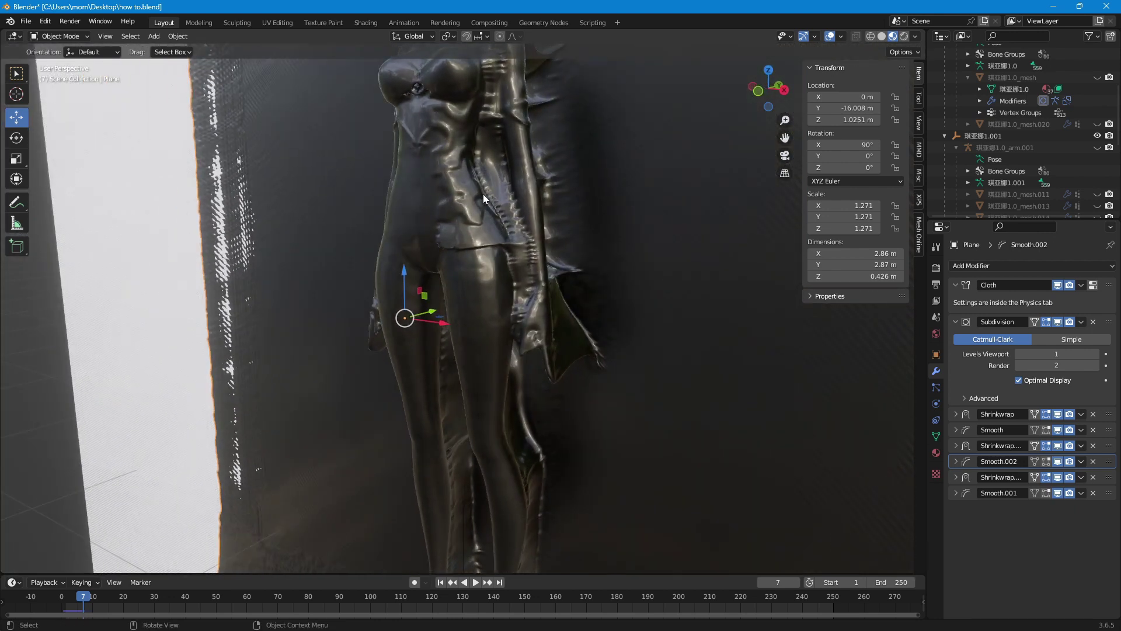
pyautogui.click(955, 493)
pyautogui.click(956, 461)
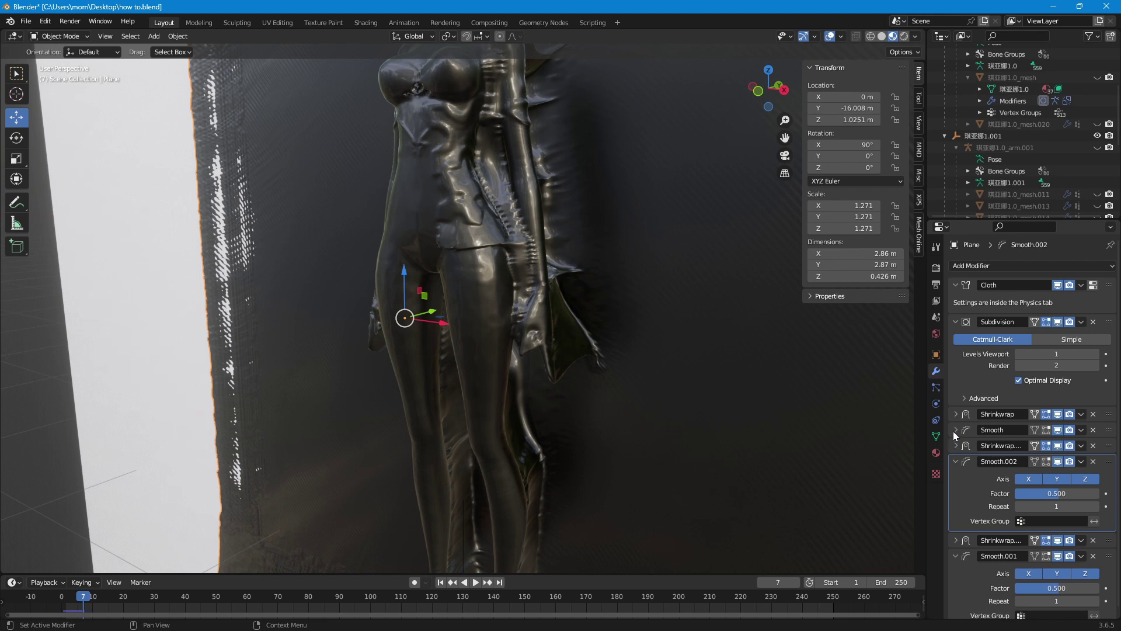
pyautogui.click(956, 431)
# Set the Repeat count to 12 on Smooth and Smooth.002.
pyautogui.click(1051, 474)
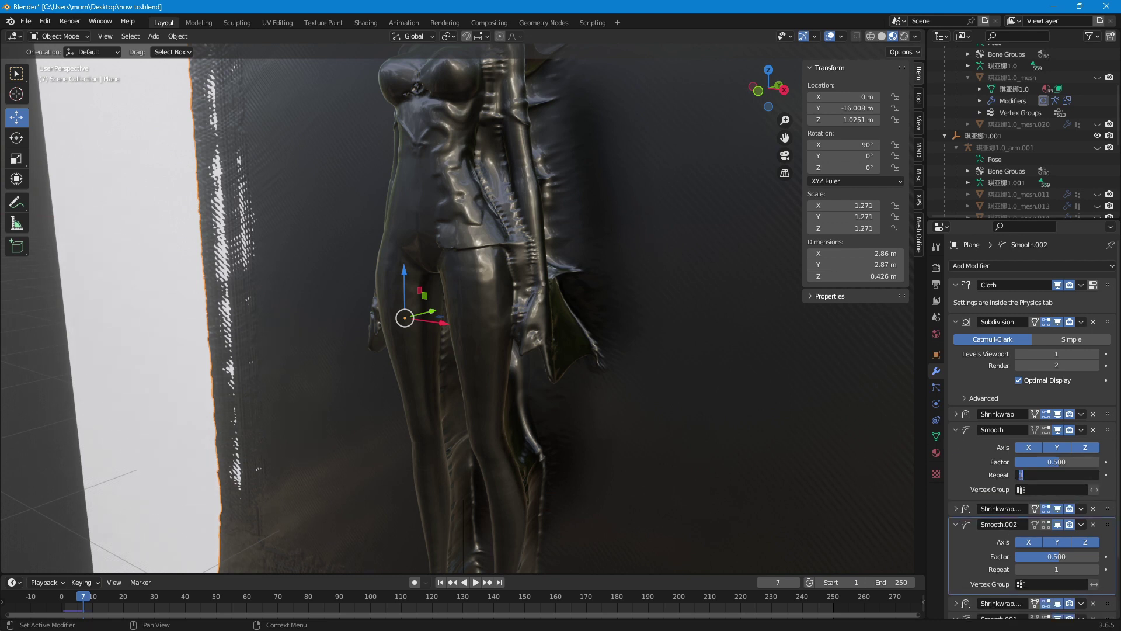
pyautogui.write('2')
pyautogui.press('Return')
pyautogui.click(1032, 569)
pyautogui.write('2')
pyautogui.press('Return')
# Set Smooth.001's Repeat to 12 and orbit to inspect the smoothed imprint.
pyautogui.scroll(-3, 989, 528)
pyautogui.click(1032, 593)
pyautogui.write('12')
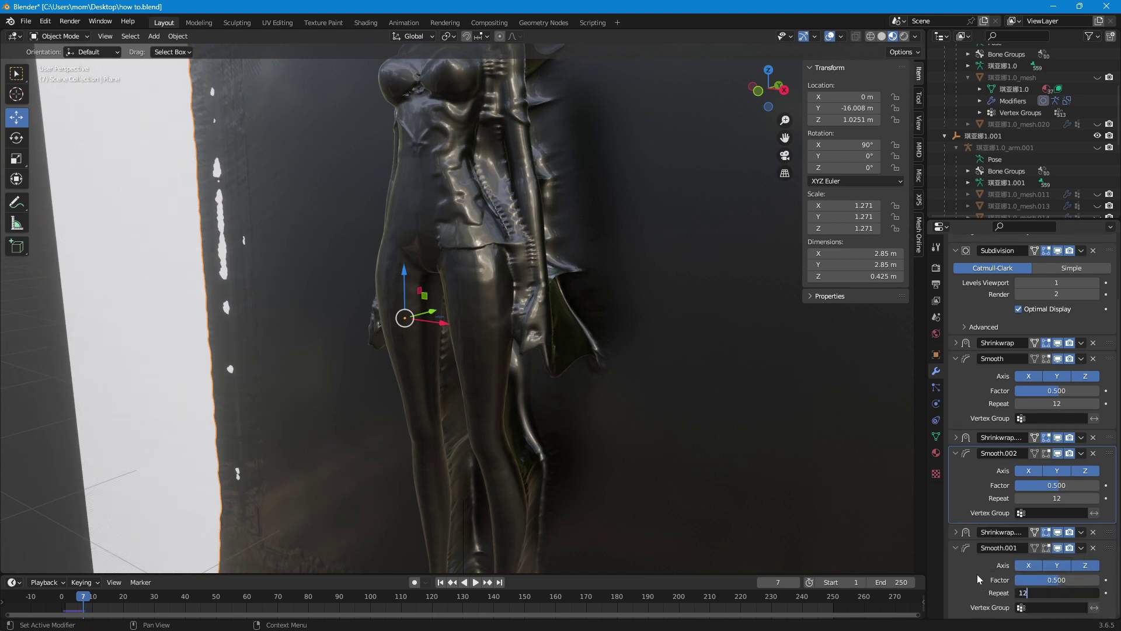
pyautogui.press('Return')
pyautogui.moveTo(588, 208); pyautogui.dragTo(463, 259, button='middle')
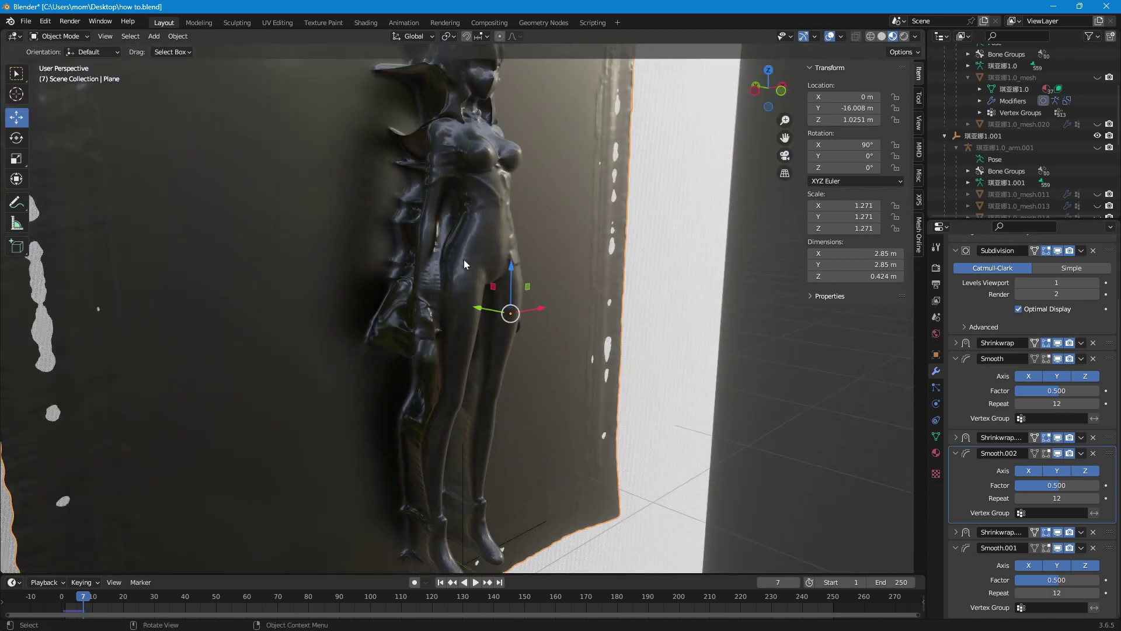
pyautogui.scroll(-2, 555, 251)
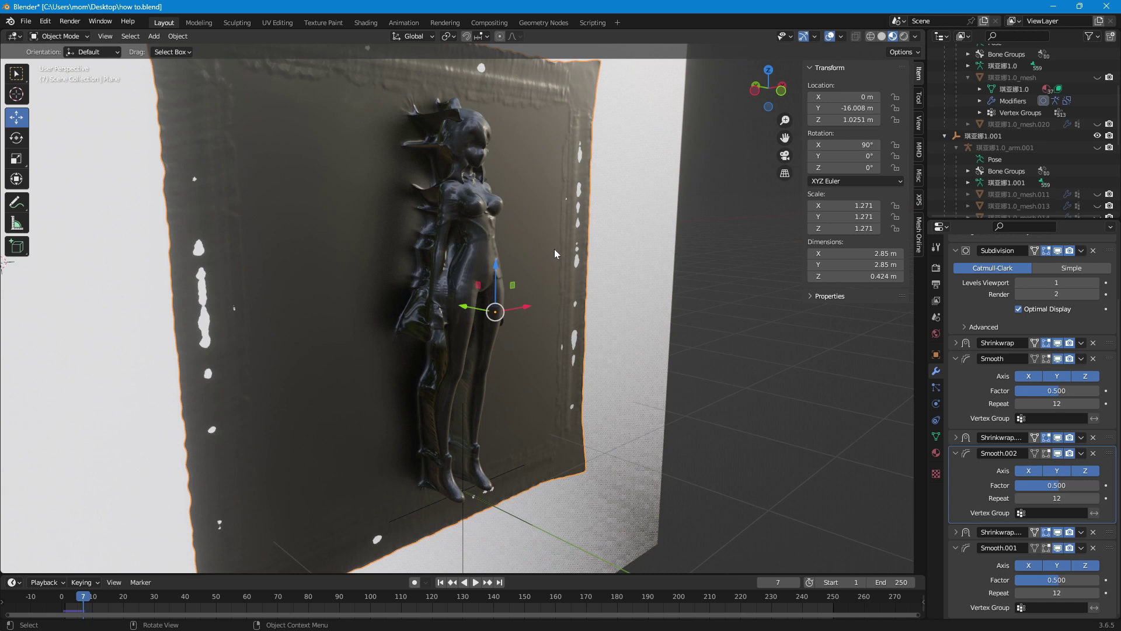